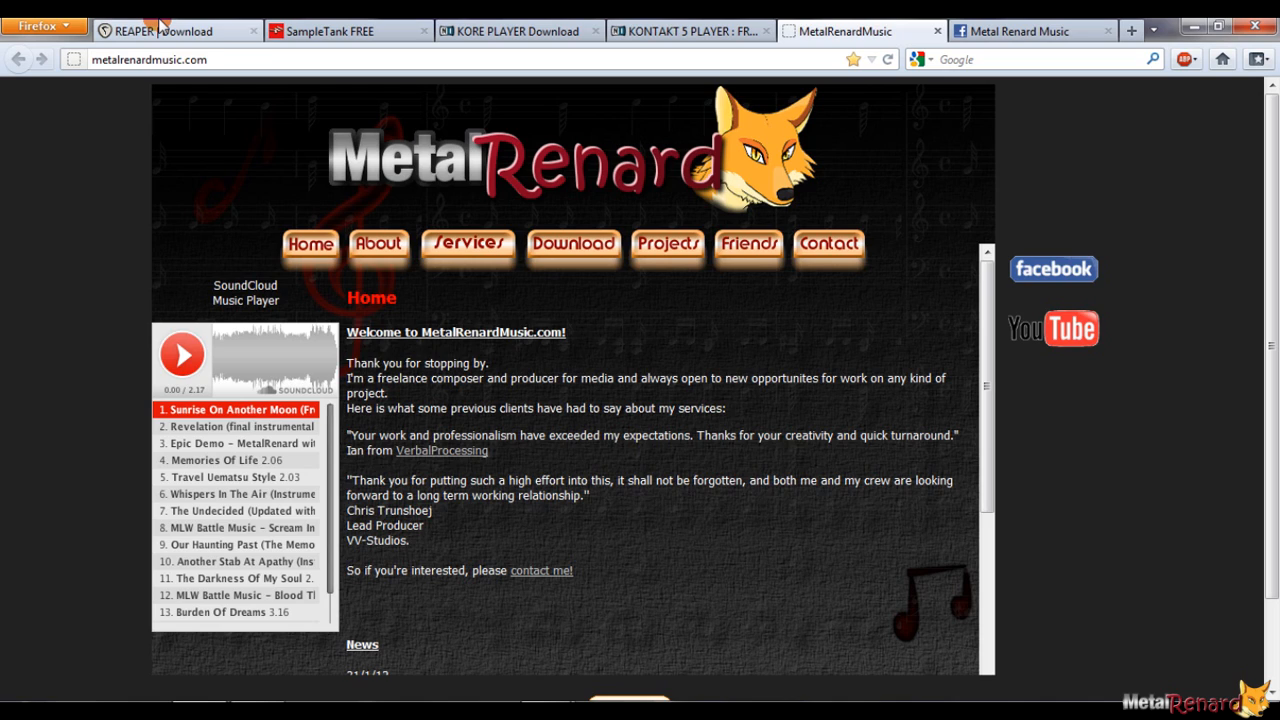
# Examine the Windows and OS X installer options on the REAPER download page, marking the Windows 32-bit entry.
pyautogui.click(160, 22)
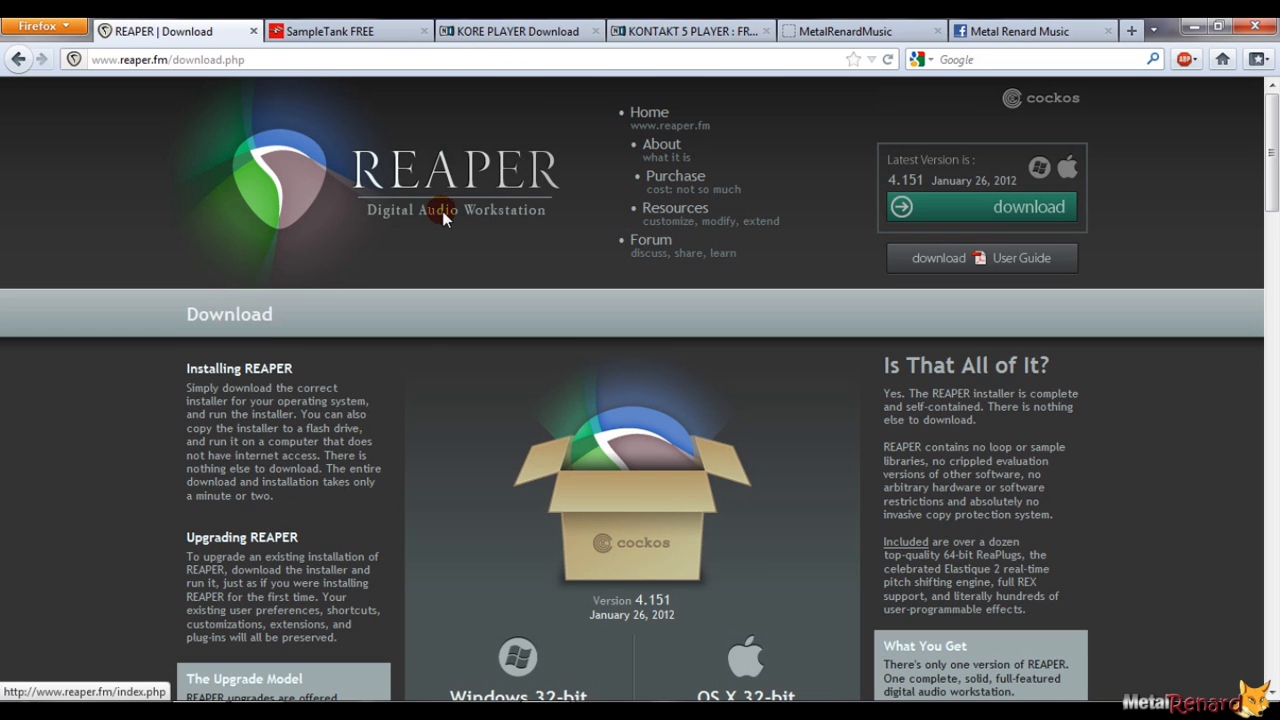
pyautogui.moveTo(1273, 143); pyautogui.dragTo(1273, 228)
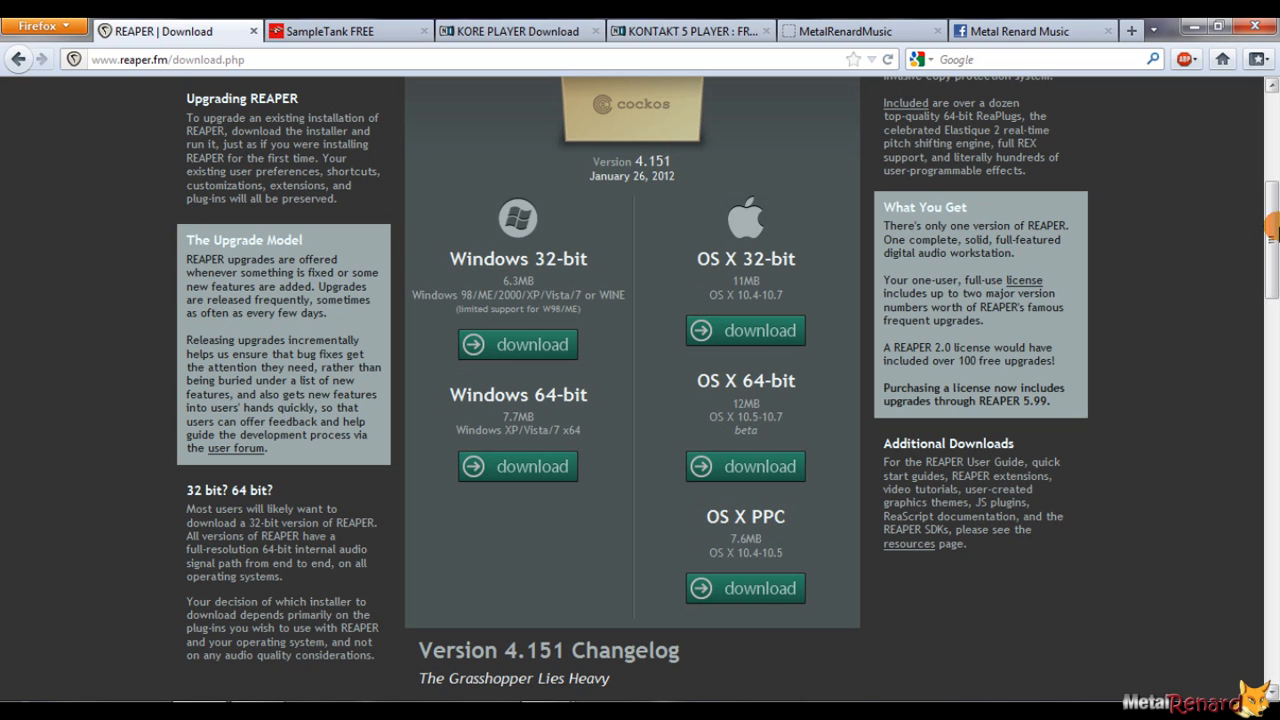
pyautogui.moveTo(1272, 228)
pyautogui.mouseDown()
pyautogui.moveTo(1272, 120)
pyautogui.moveTo(1273, 207)
pyautogui.mouseUp()
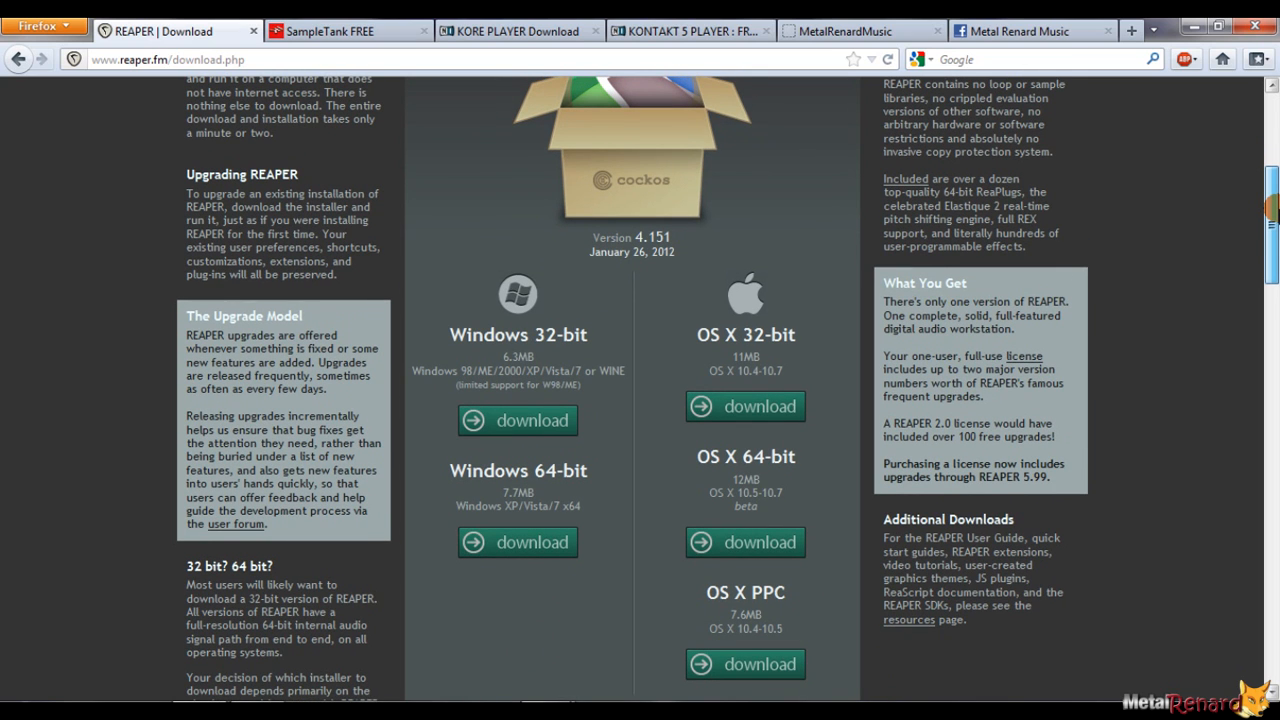
pyautogui.moveTo(1273, 207); pyautogui.dragTo(1274, 97)
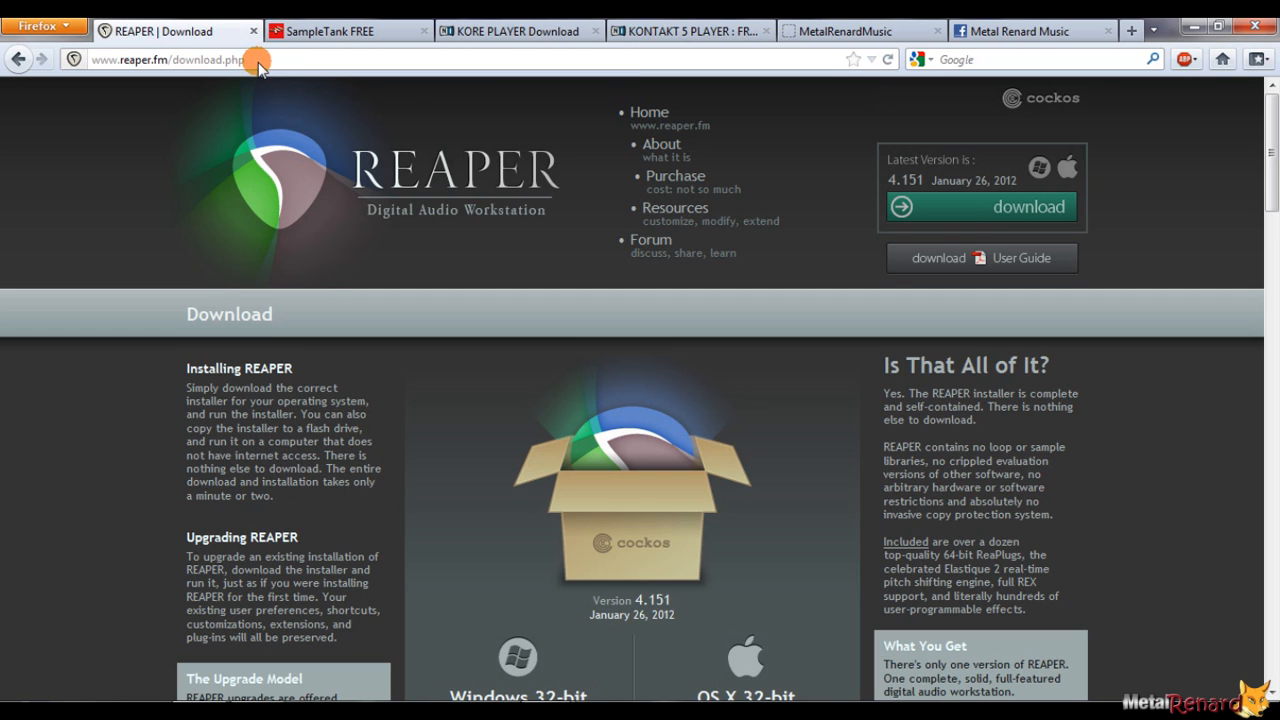
pyautogui.click(338, 58)
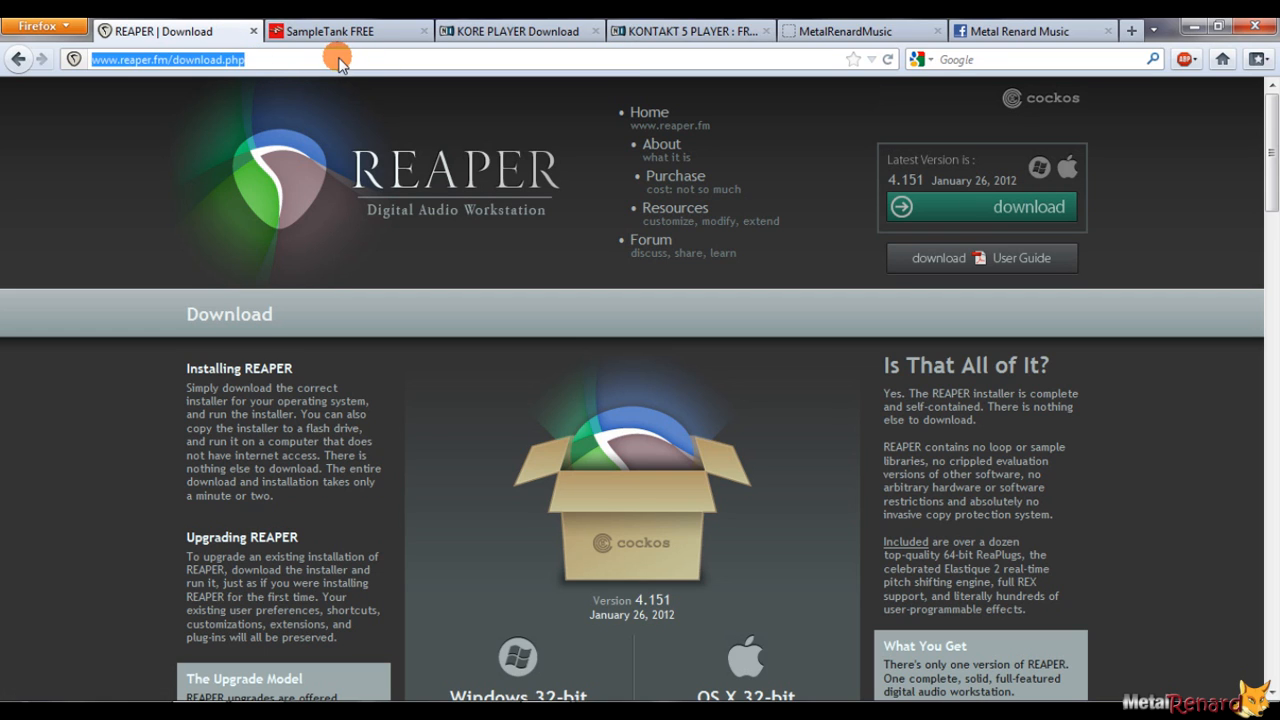
pyautogui.scroll(-5, 1127, 210)
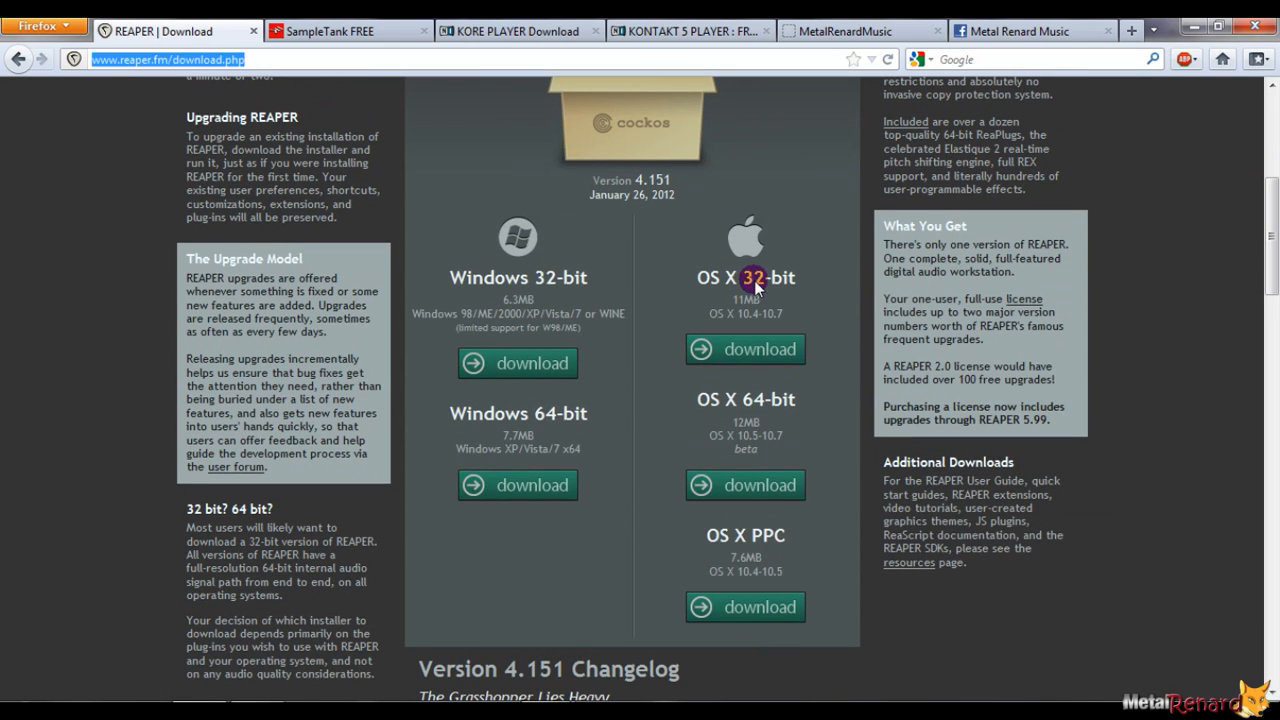
pyautogui.moveTo(440, 276); pyautogui.dragTo(602, 372)
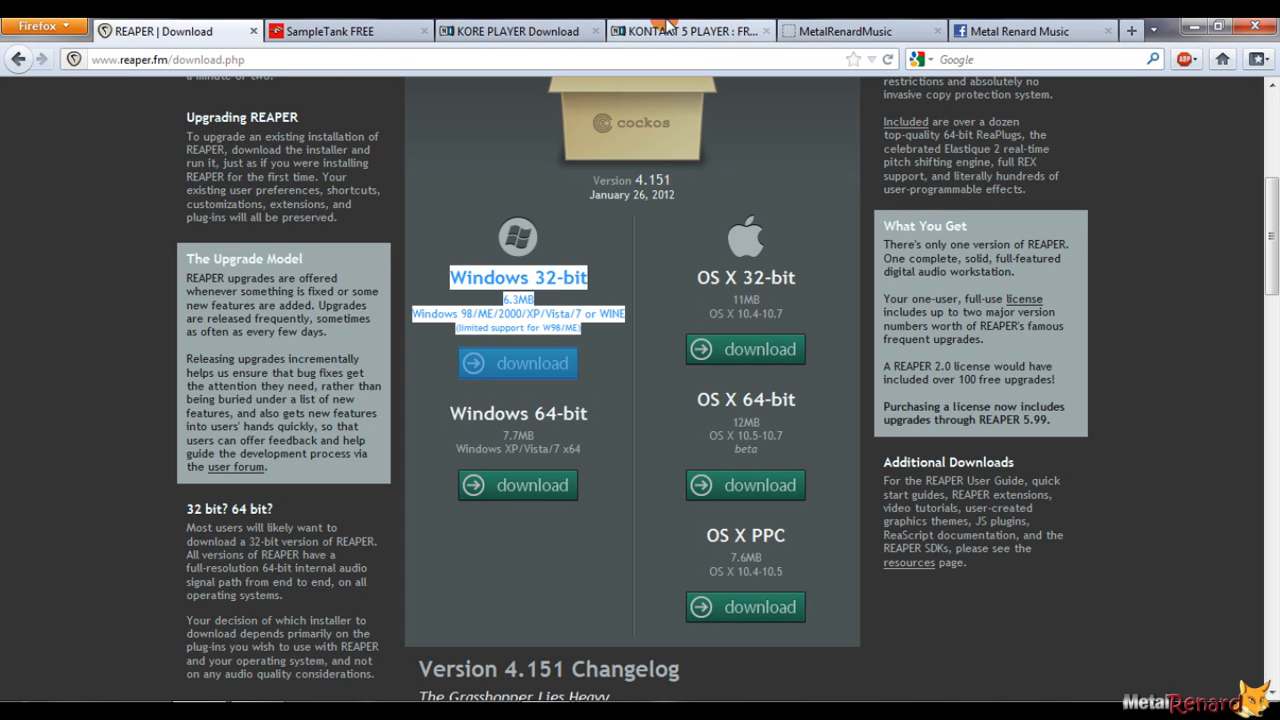
# Examine the feature list on the SampleTank FREE page, particularly the size of the included sample library.
pyautogui.click(392, 27)
pyautogui.moveTo(1273, 181); pyautogui.dragTo(1275, 148)
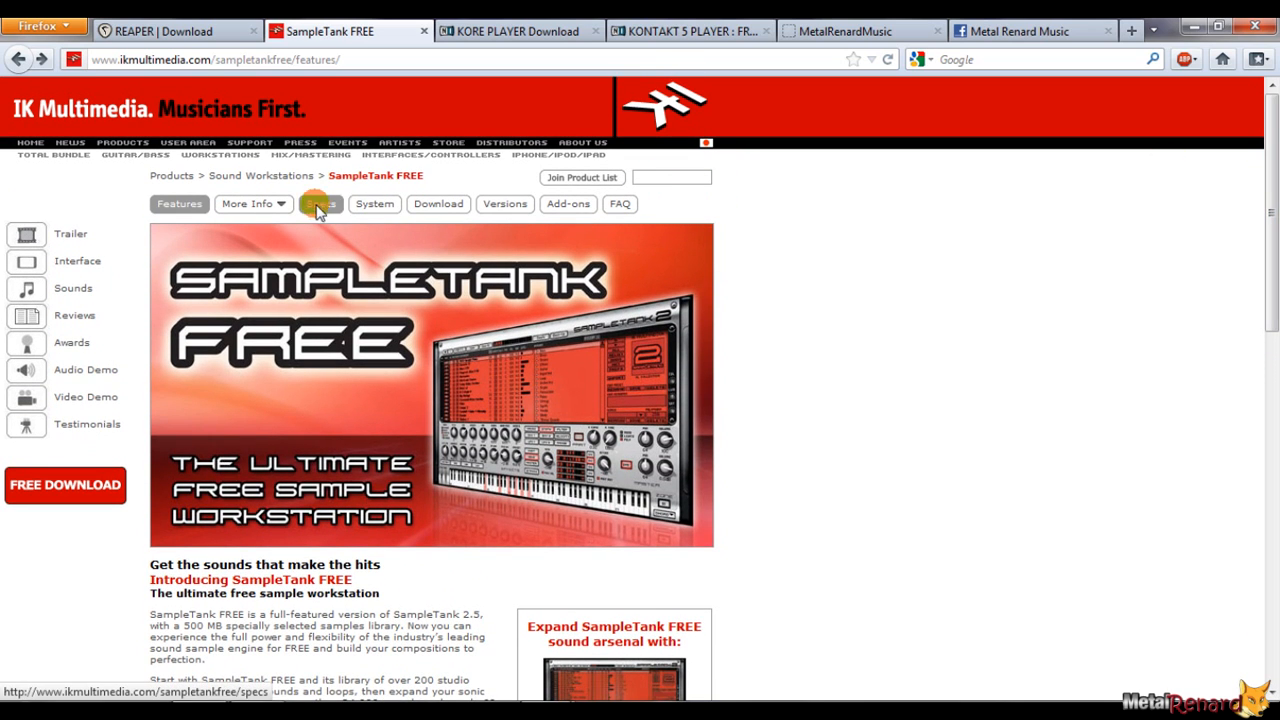
pyautogui.scroll(-7, 857, 432)
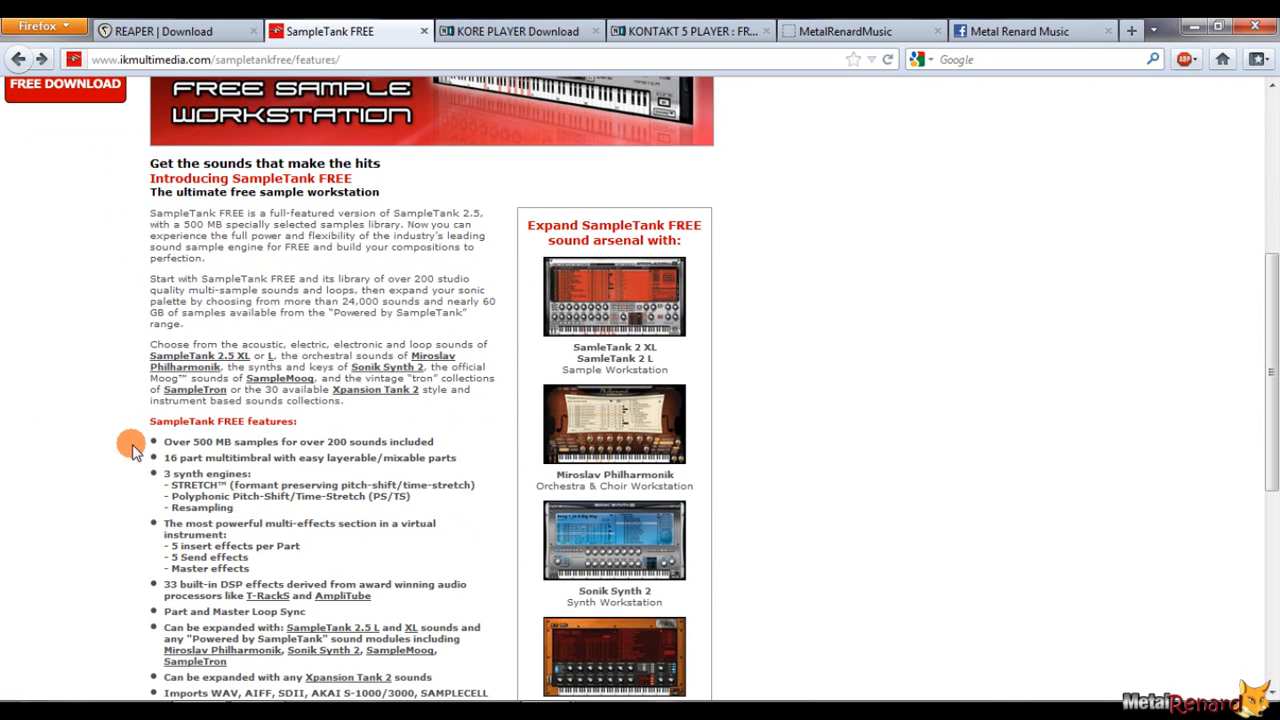
pyautogui.moveTo(126, 454); pyautogui.dragTo(306, 610)
pyautogui.click(191, 436)
pyautogui.doubleClick(200, 441)
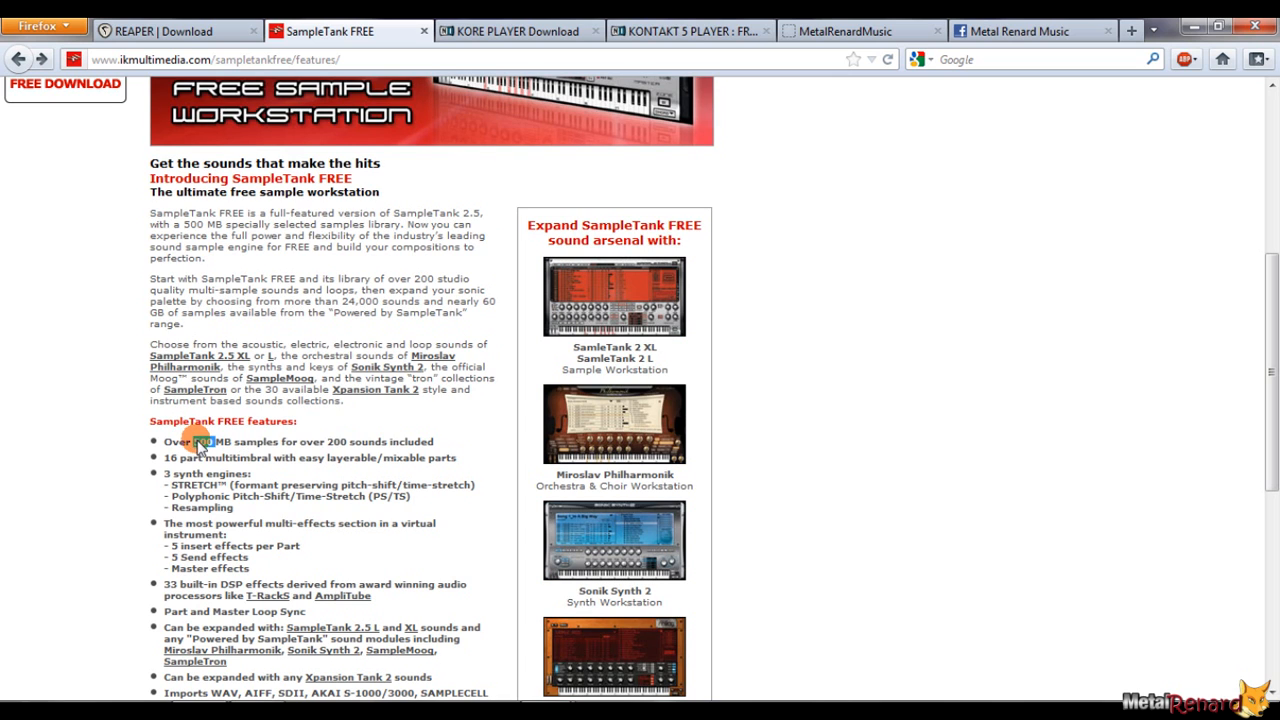
pyautogui.click(418, 438)
# Proceed with the SampleTank FREE download as far as the IK Multimedia account login form.
pyautogui.scroll(6, 1270, 287)
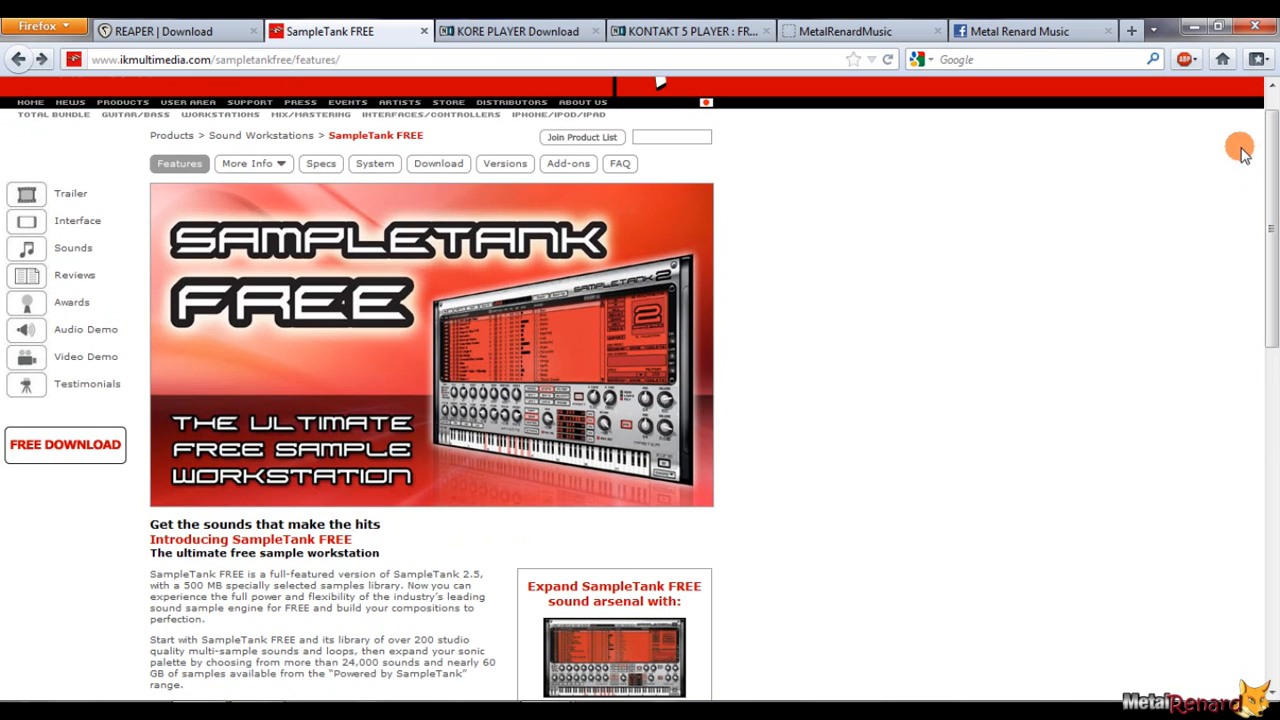
pyautogui.click(84, 460)
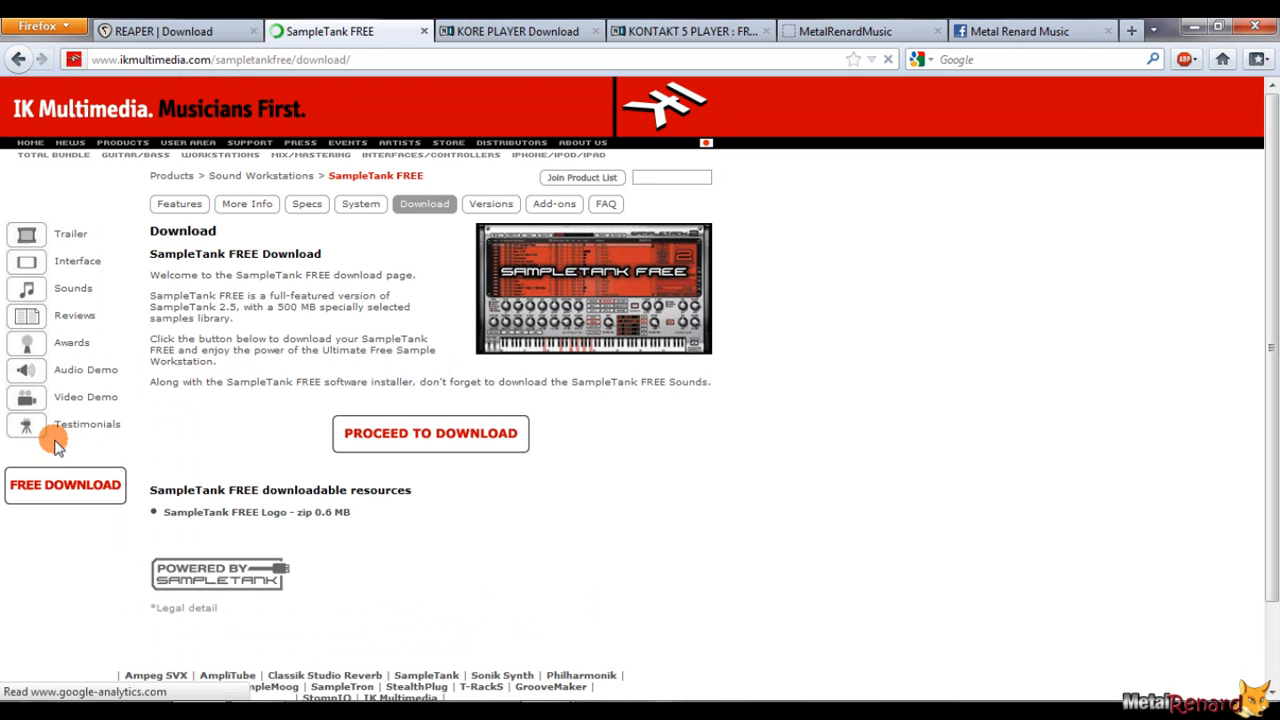
pyautogui.click(429, 432)
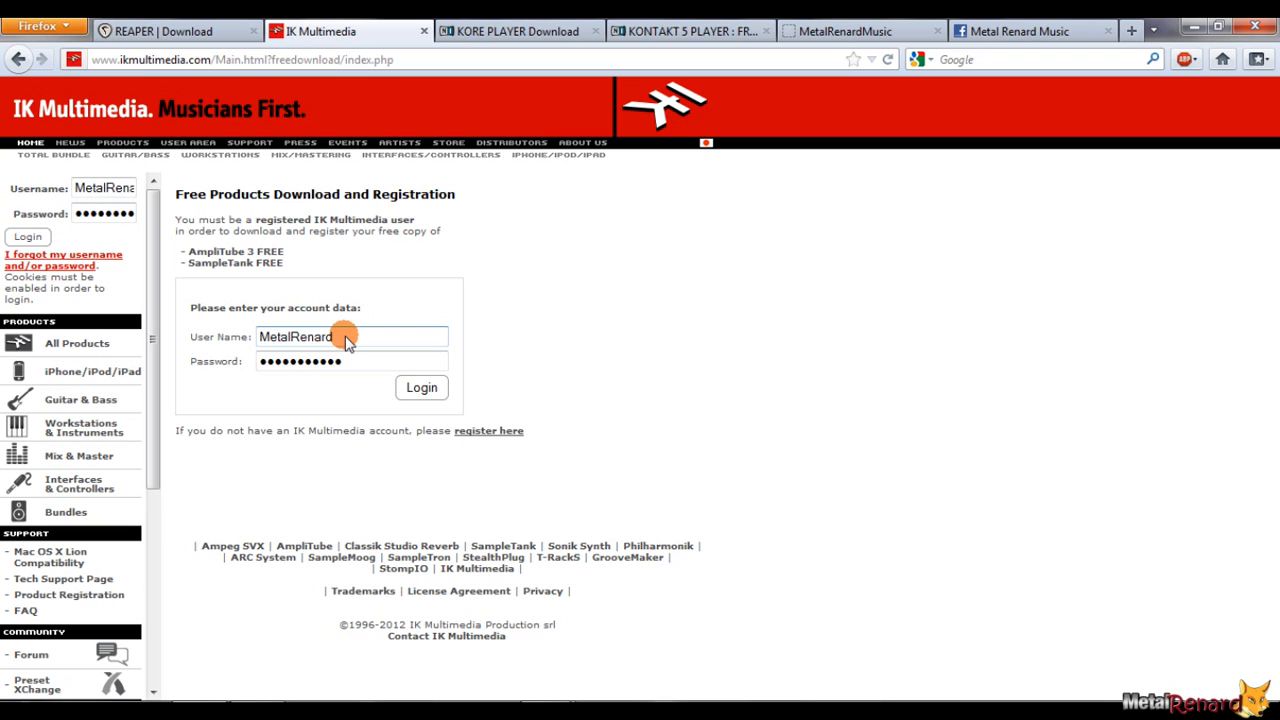
# Examine the KORE 2 PLAYER download page, including the download size and the request form.
pyautogui.click(479, 24)
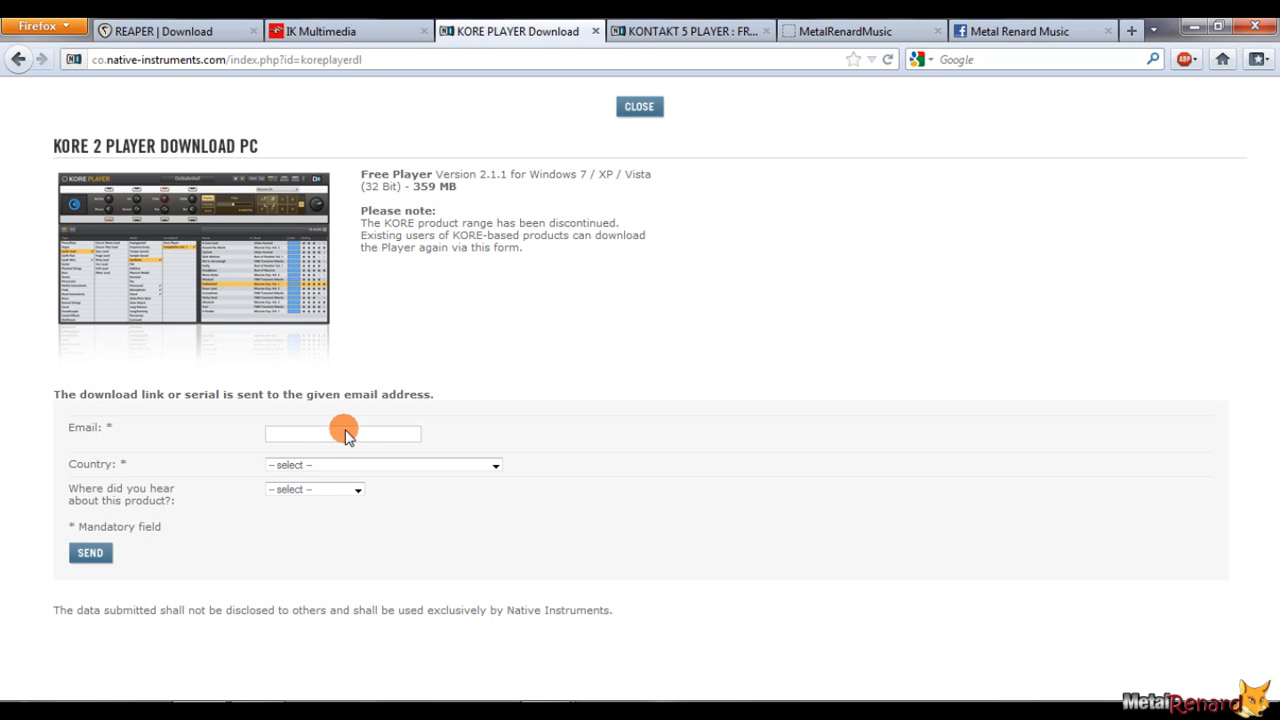
pyautogui.moveTo(432, 197); pyautogui.dragTo(460, 196)
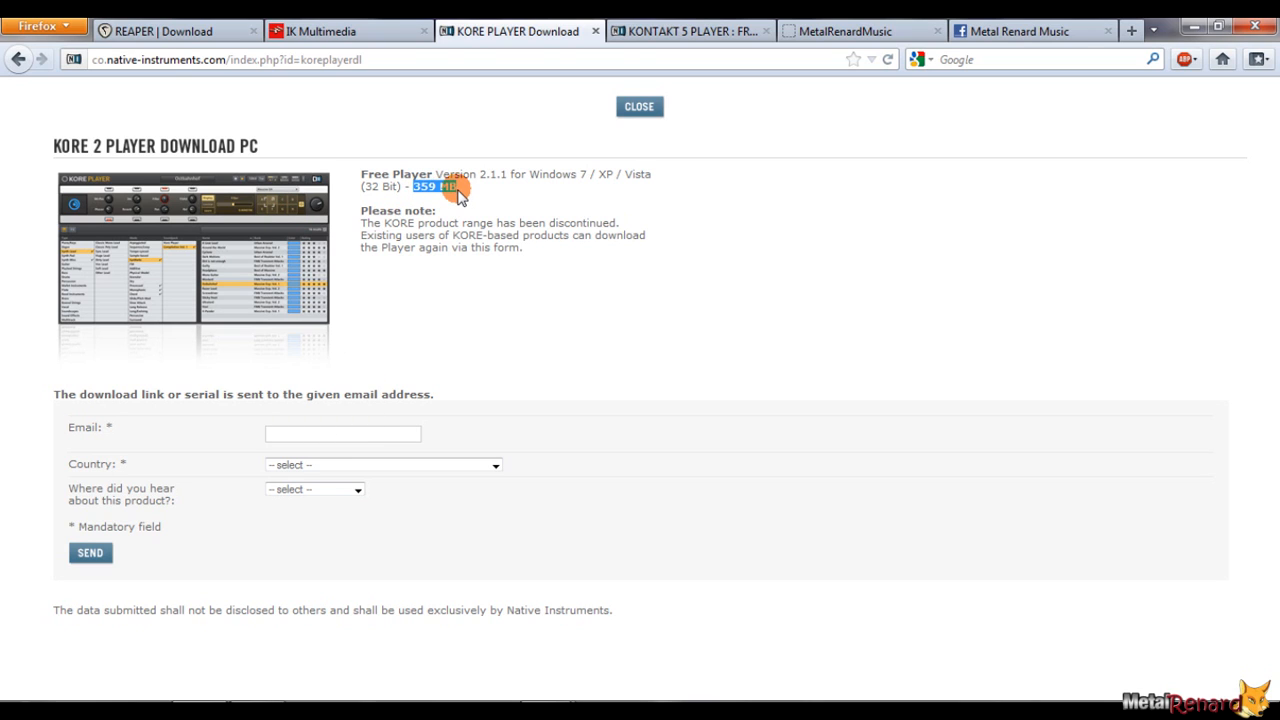
pyautogui.click(477, 228)
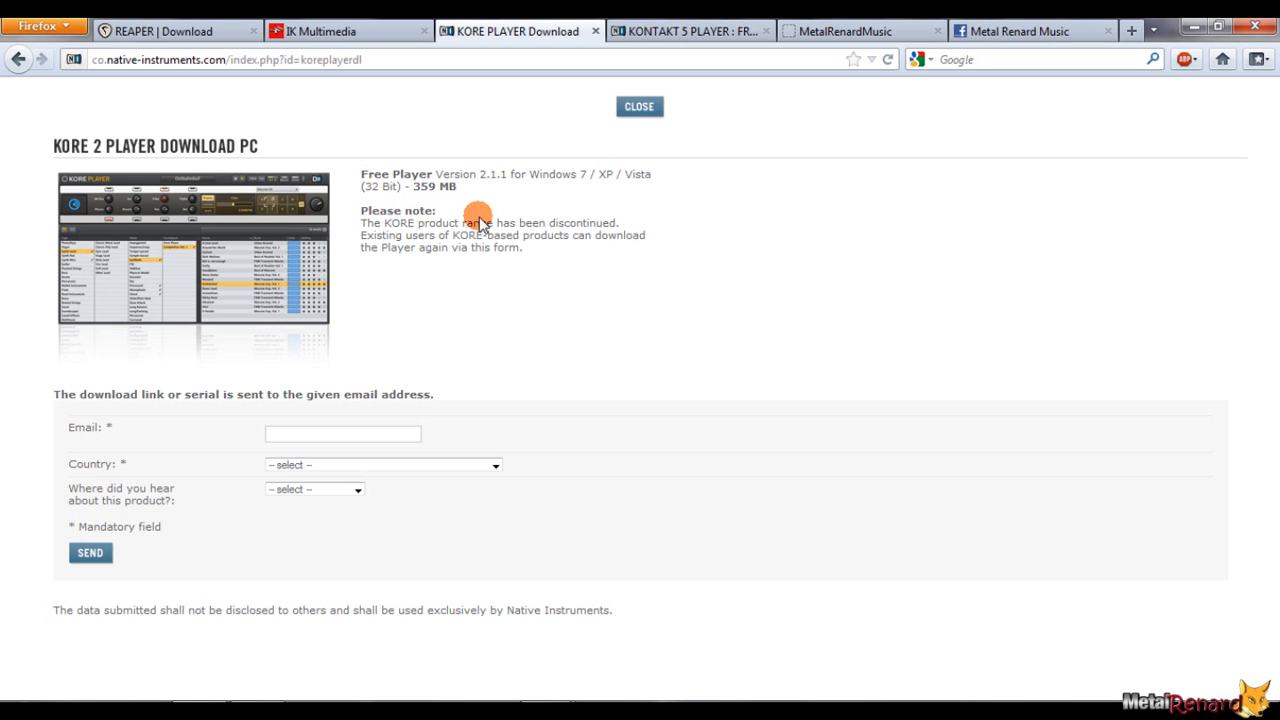
# Examine the KONTAKT 5 PLAYER page for the free player and factory selection downloads.
pyautogui.click(689, 28)
pyautogui.moveTo(1271, 348); pyautogui.dragTo(1272, 380)
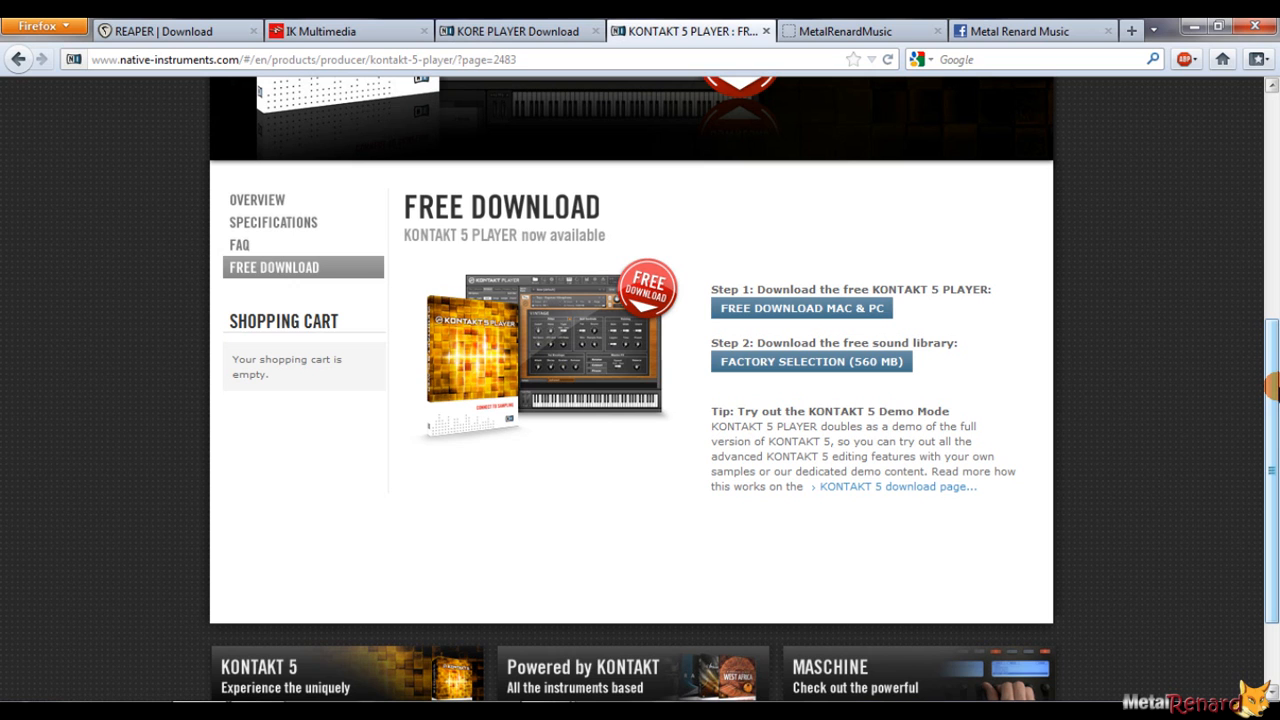
pyautogui.moveTo(1272, 385); pyautogui.dragTo(1240, 147)
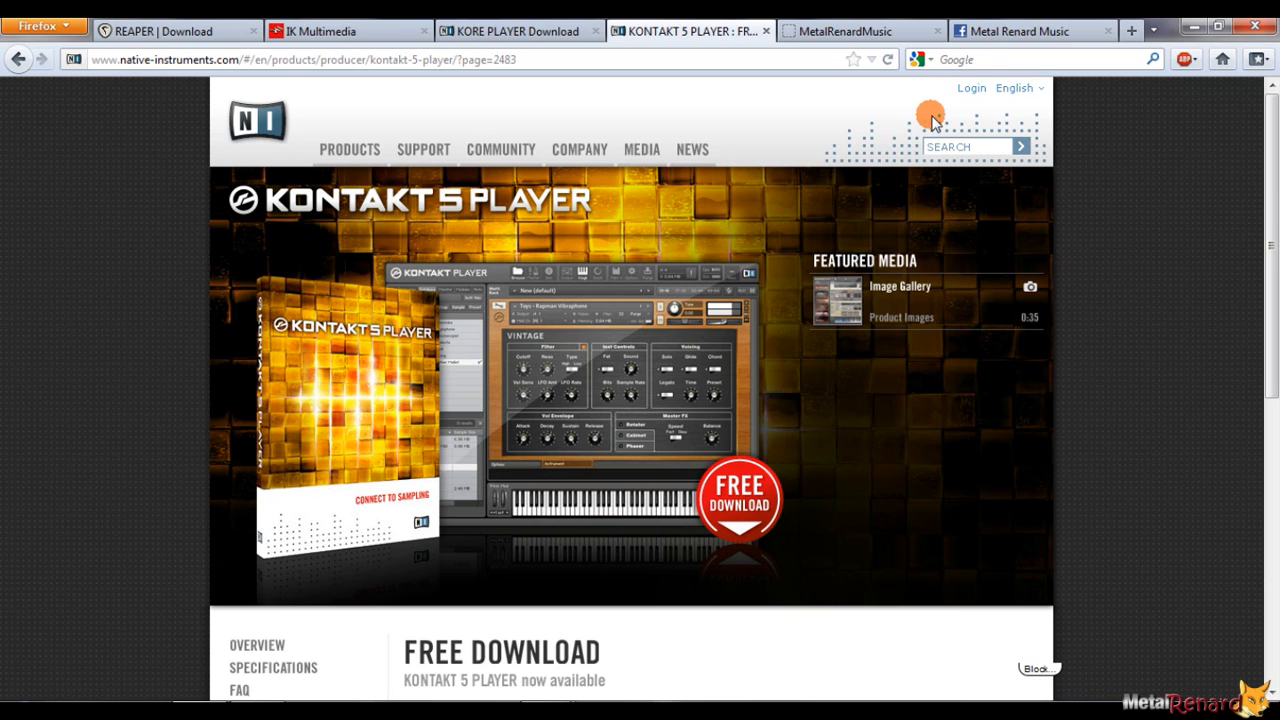
pyautogui.scroll(-1, 1272, 240)
pyautogui.scroll(1, 1272, 242)
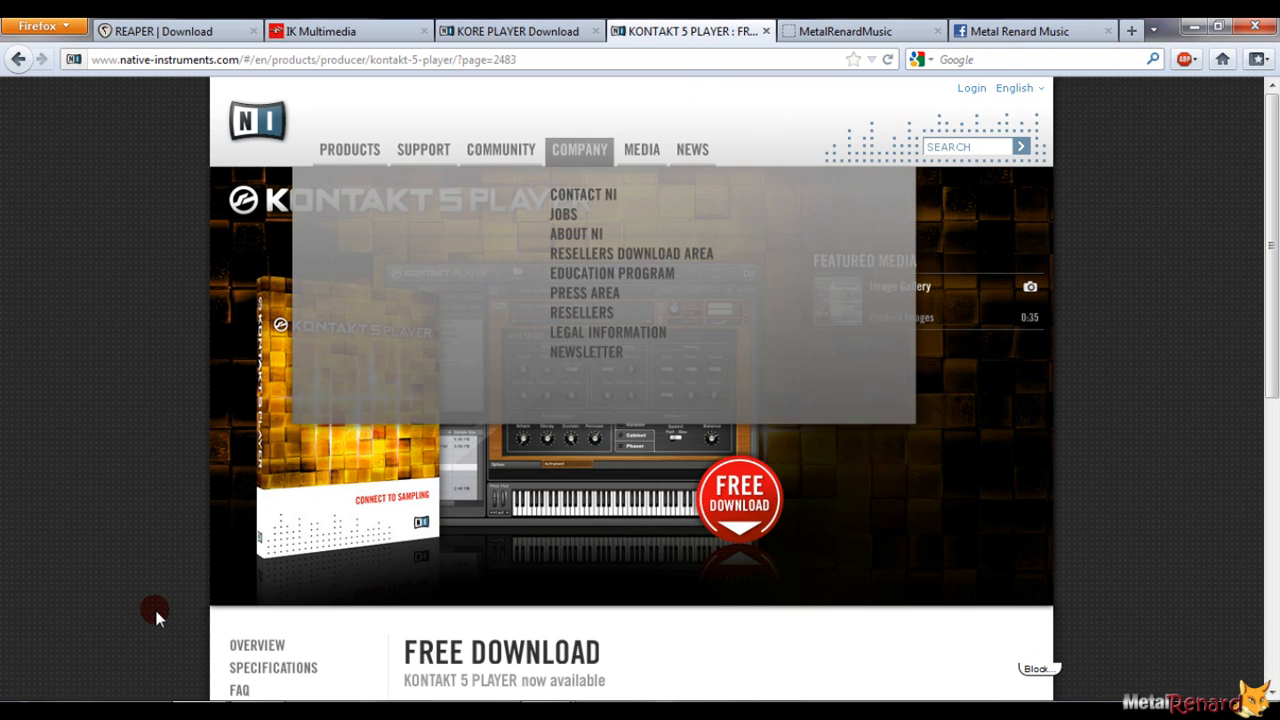
# Switch to REAPER and add three new tracks to the empty project.
pyautogui.moveTo(257, 712)
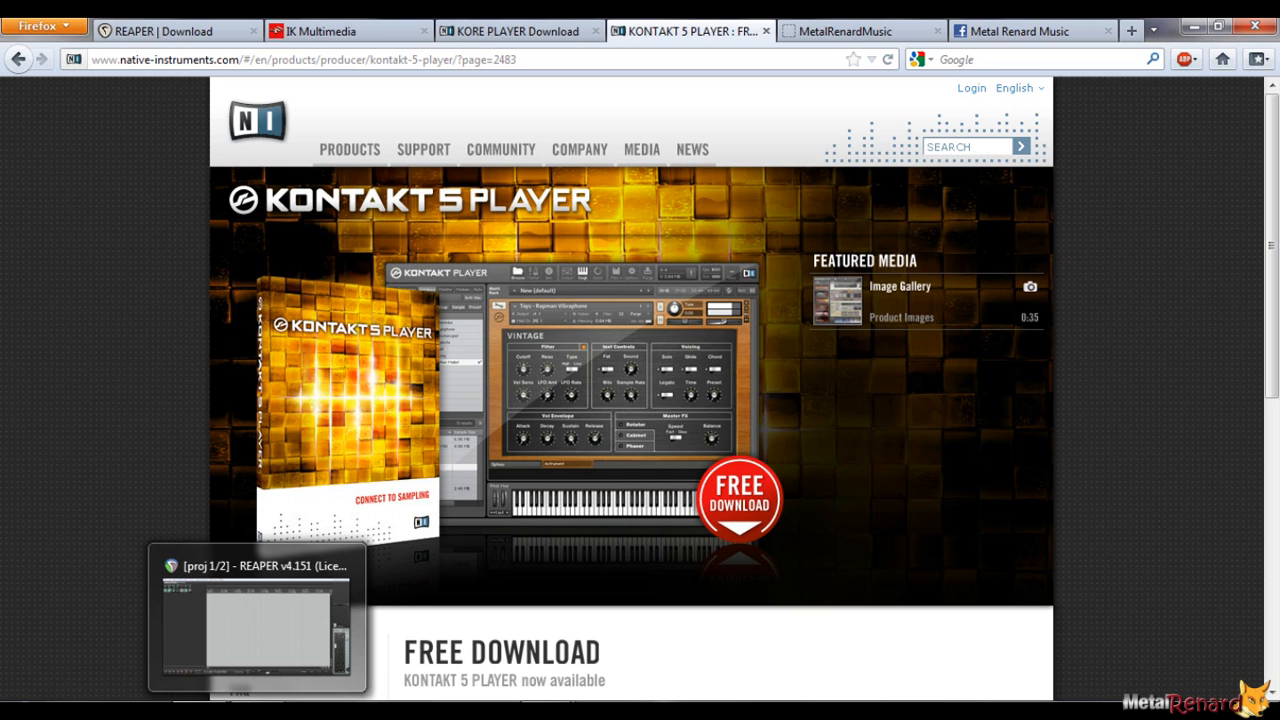
pyautogui.click(256, 615)
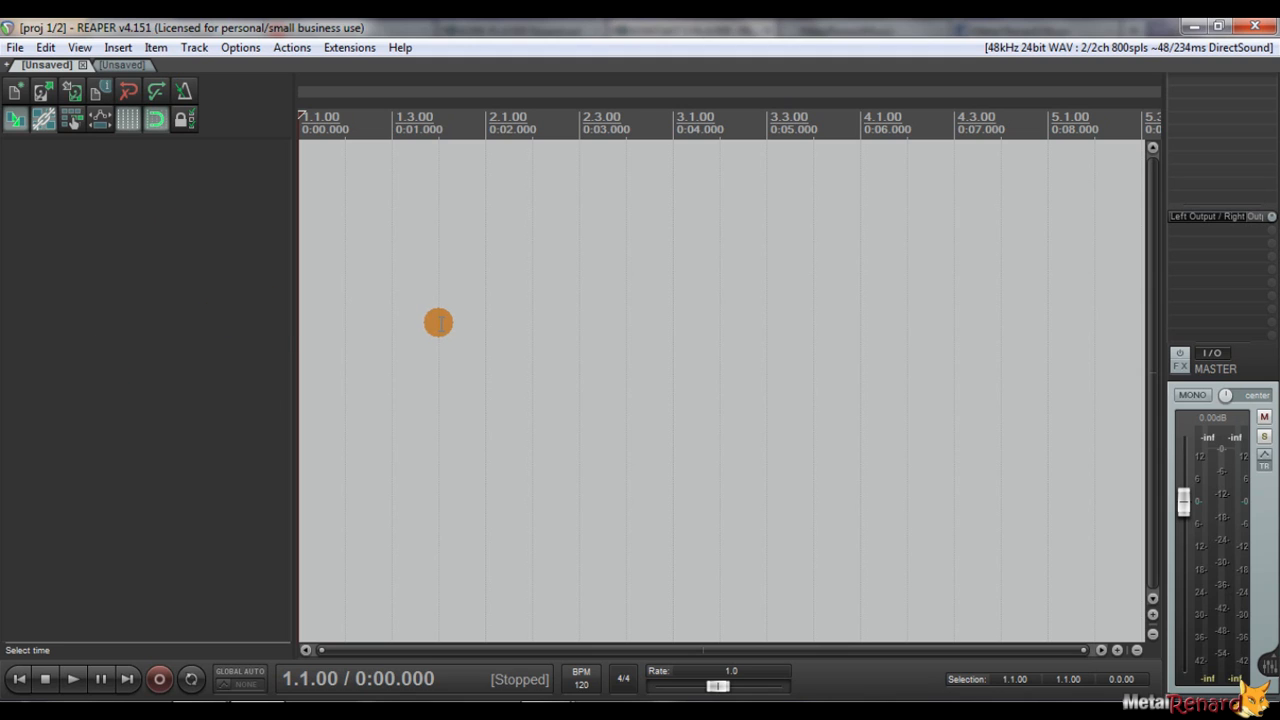
pyautogui.moveTo(326, 189); pyautogui.dragTo(346, 141)
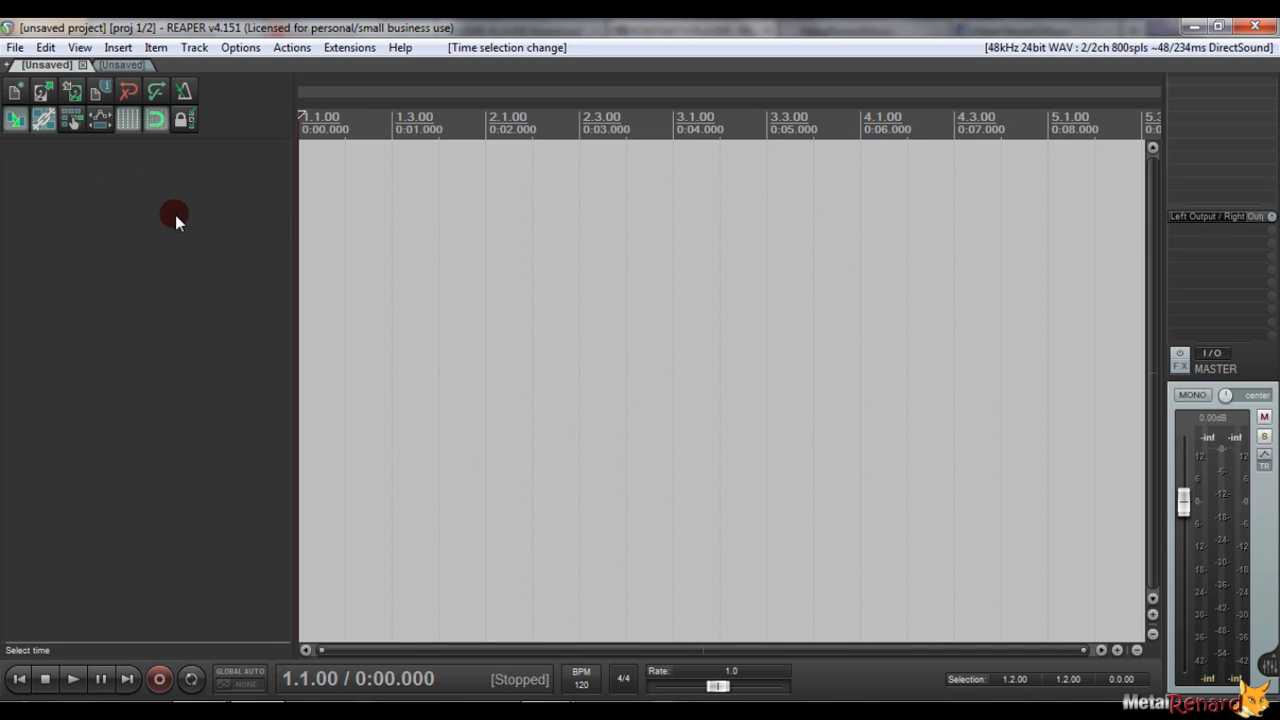
pyautogui.doubleClick(175, 216)
pyautogui.doubleClick(191, 262)
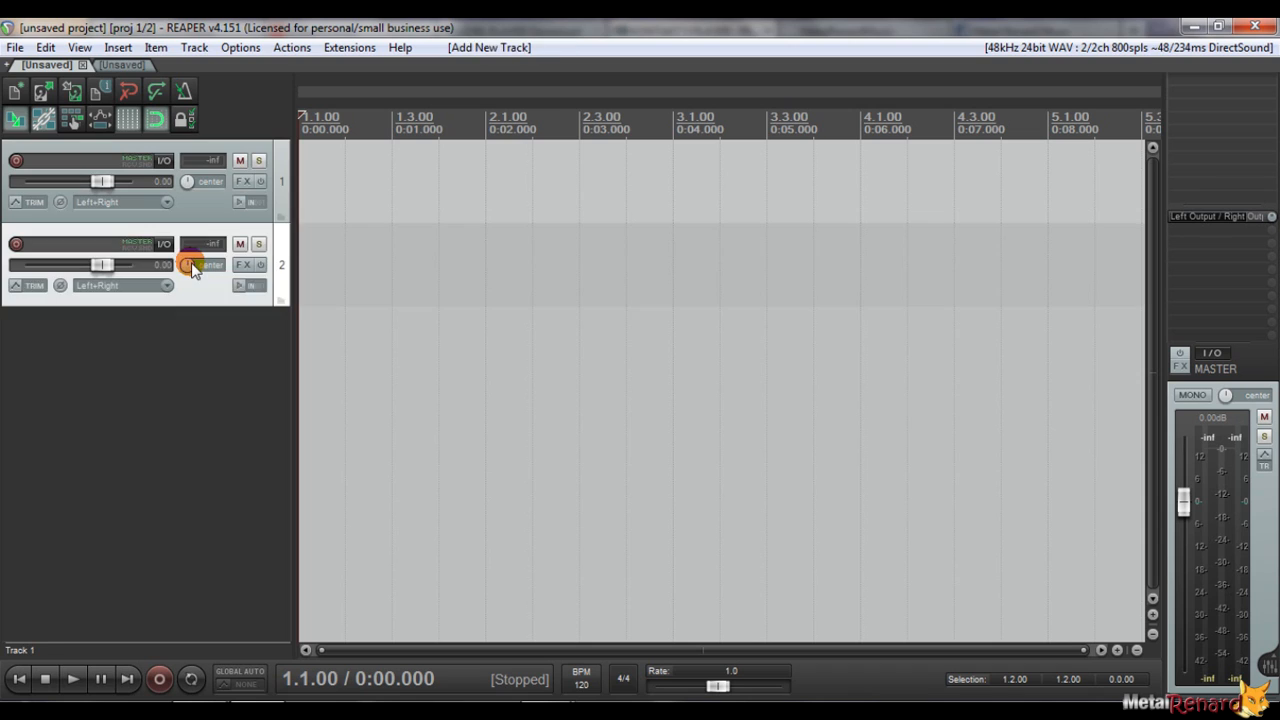
pyautogui.click(197, 365)
pyautogui.doubleClick(197, 365)
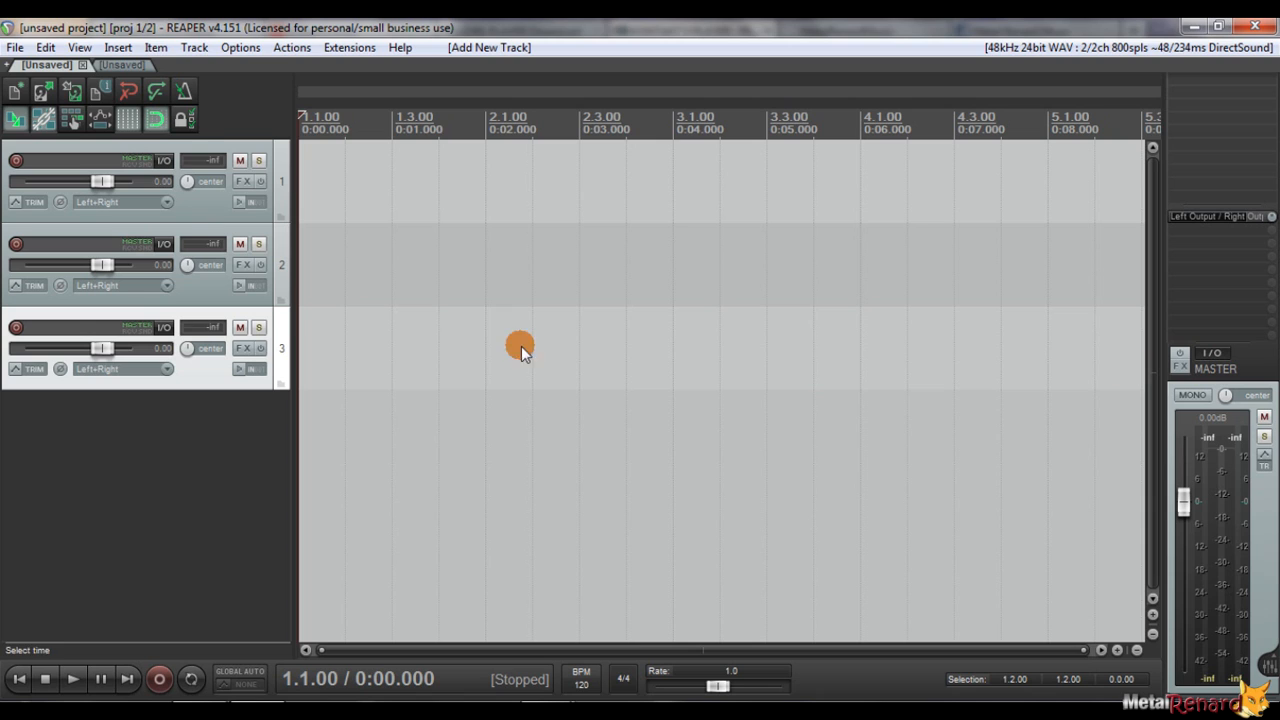
# Select tracks 1 to 3 together, followed by the master track on its own.
pyautogui.click(265, 150)
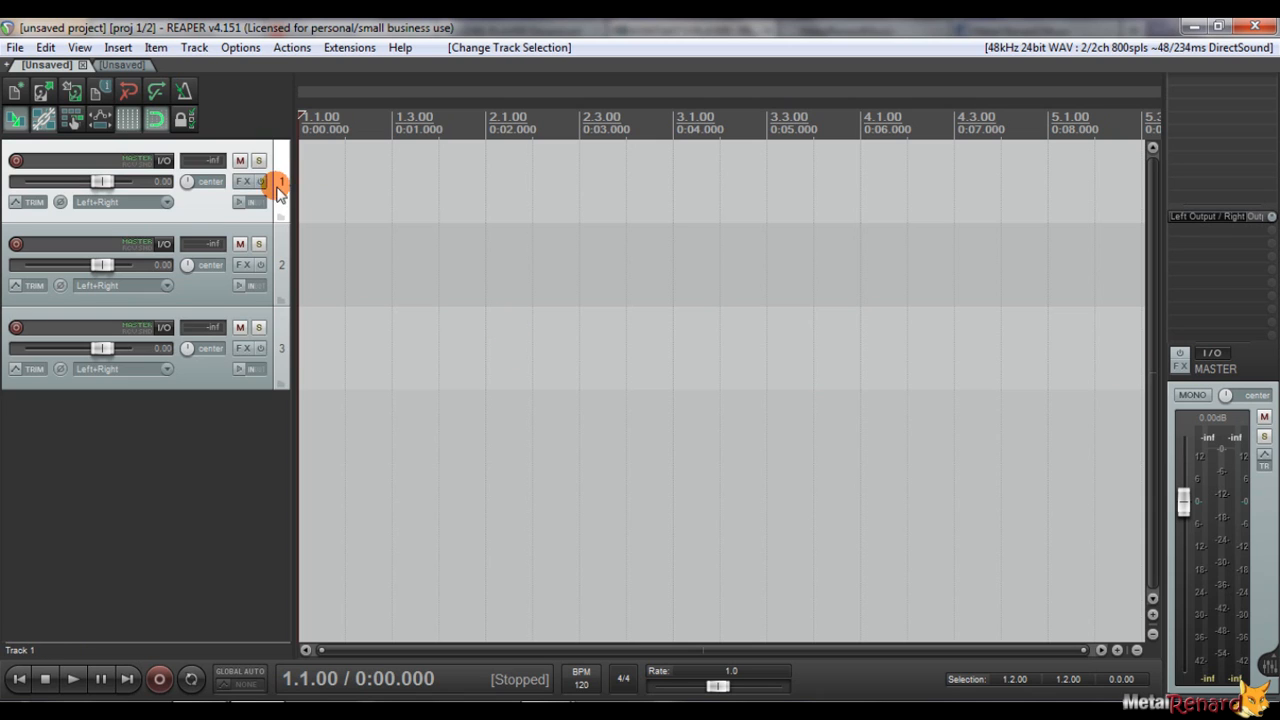
pyautogui.keyDown('shift'); pyautogui.click(275, 368); pyautogui.keyUp('shift')
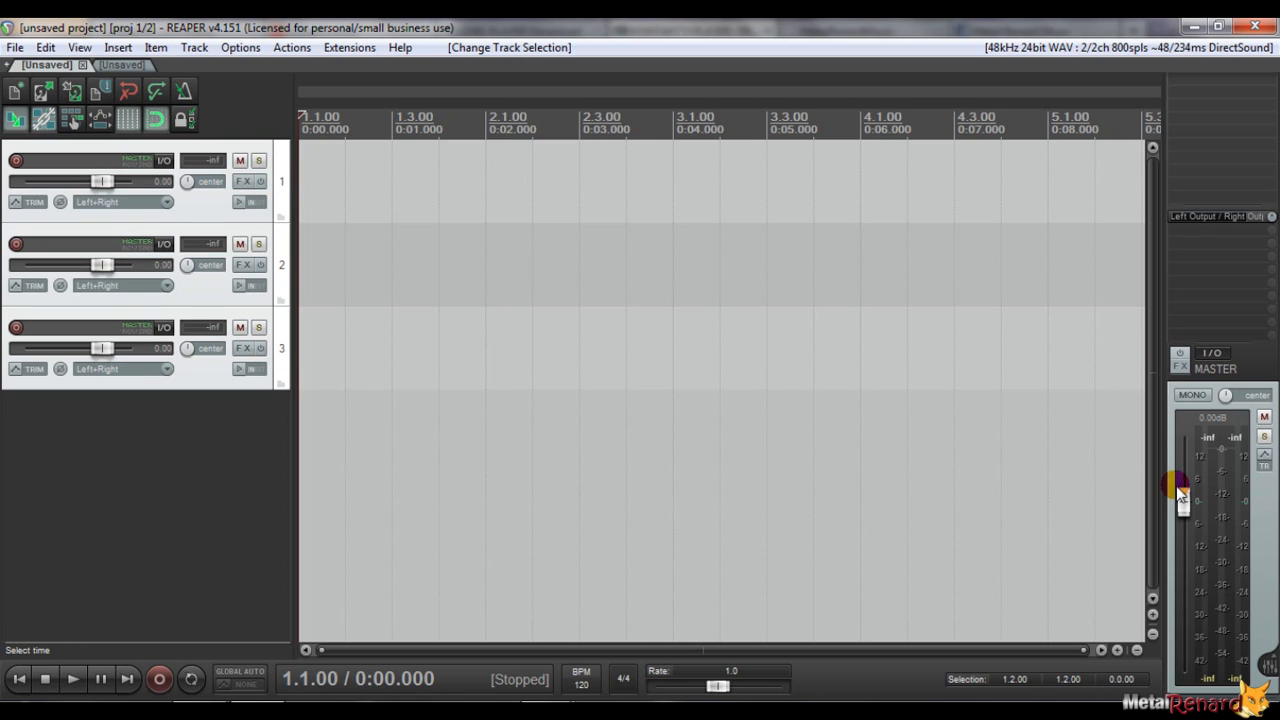
pyautogui.click(1225, 393)
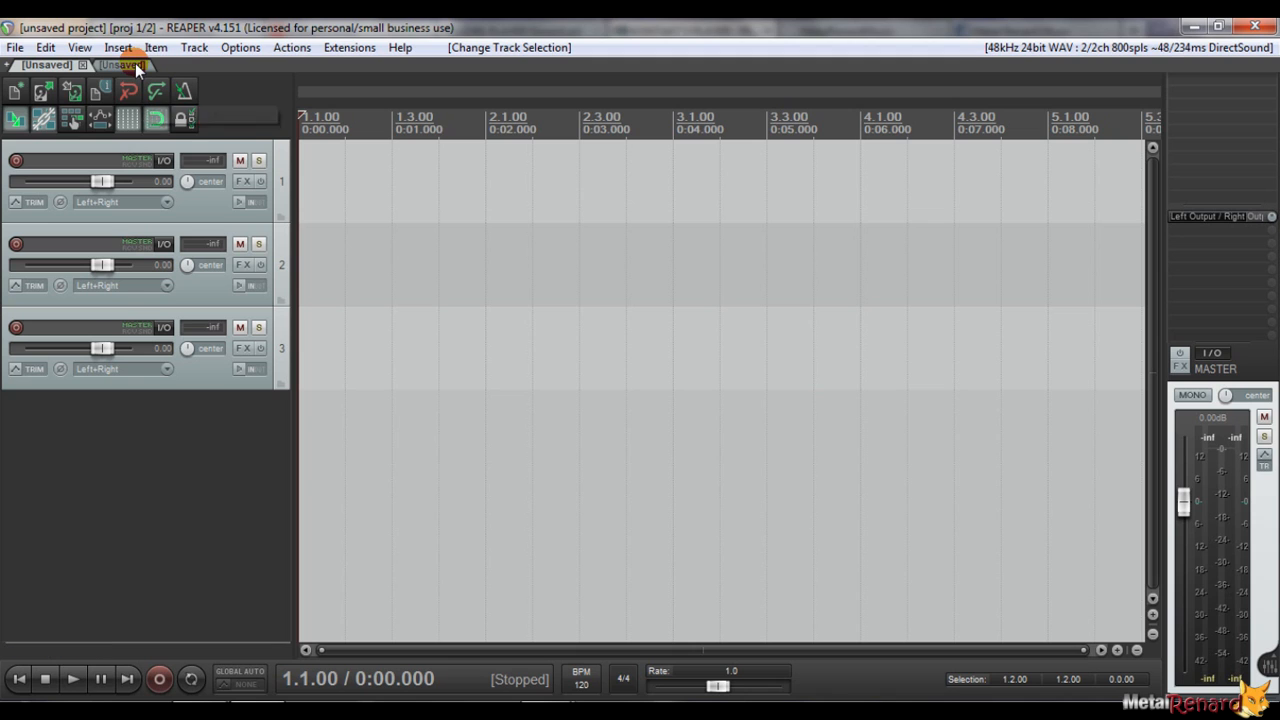
# Re-scan the VST plug-in path C:\Program Files\REAPER\Plugins in the preferences and accept the settings.
pyautogui.click(231, 51)
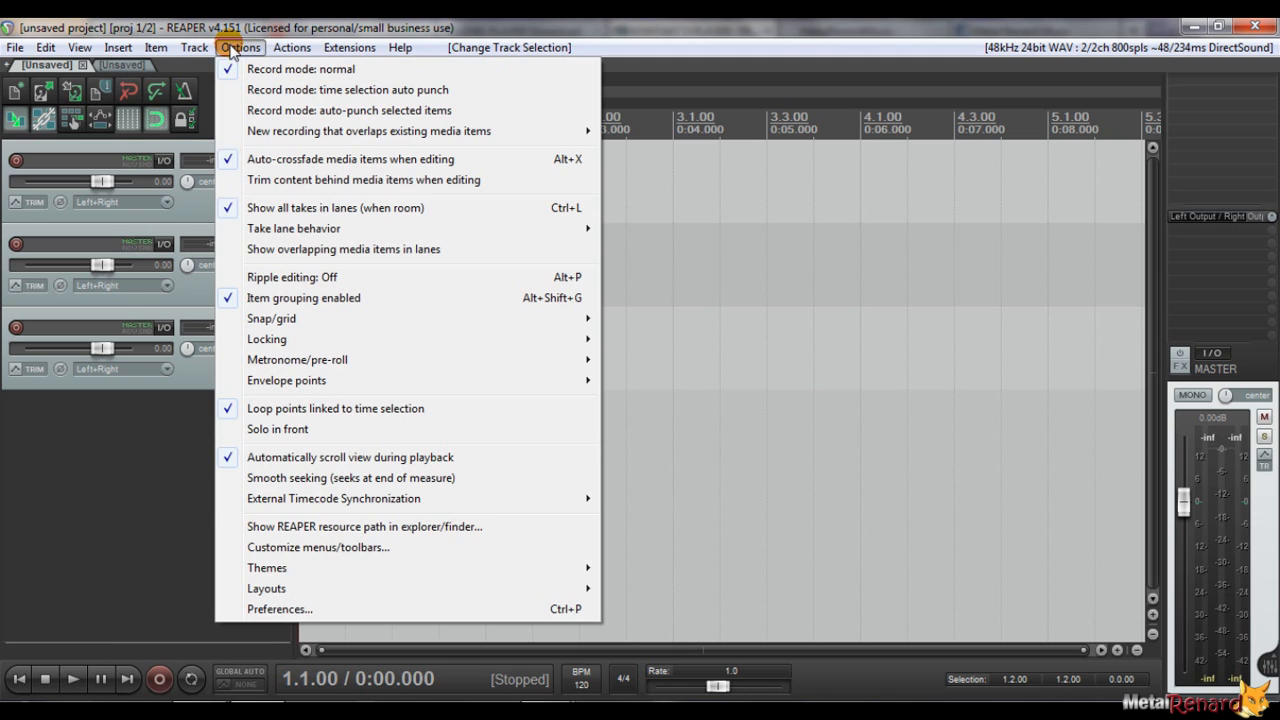
pyautogui.click(255, 610)
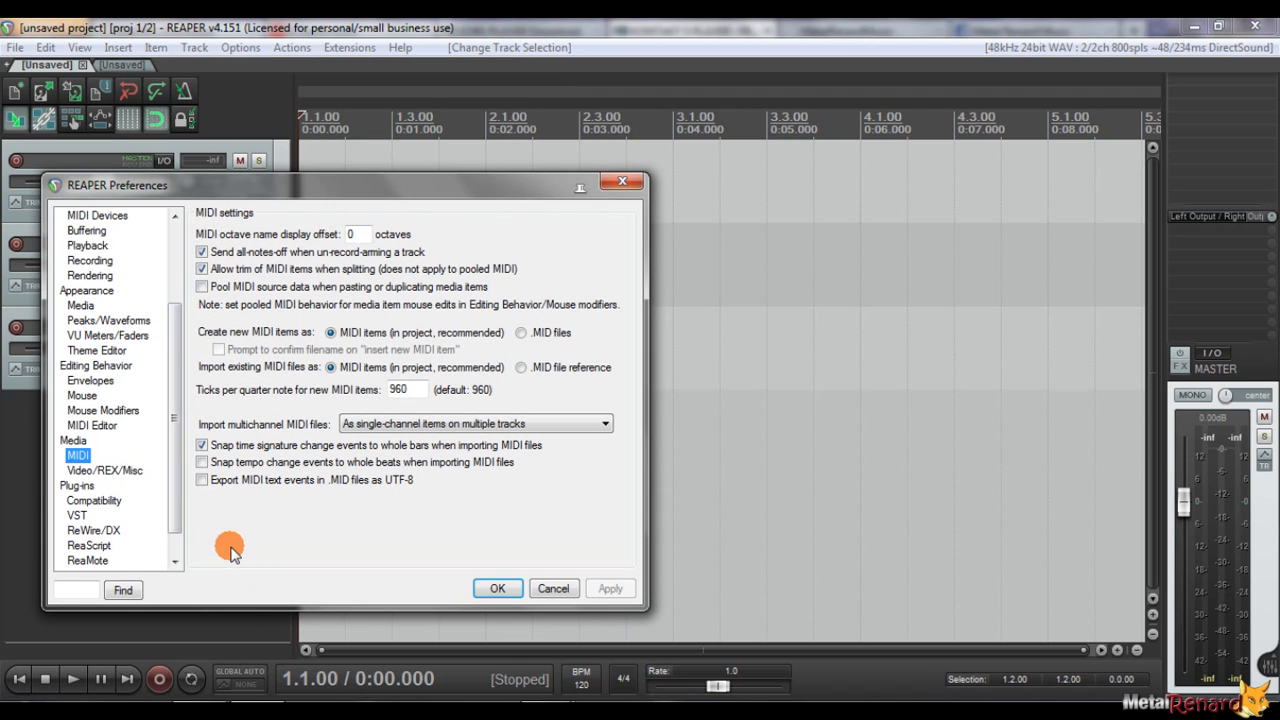
pyautogui.click(76, 515)
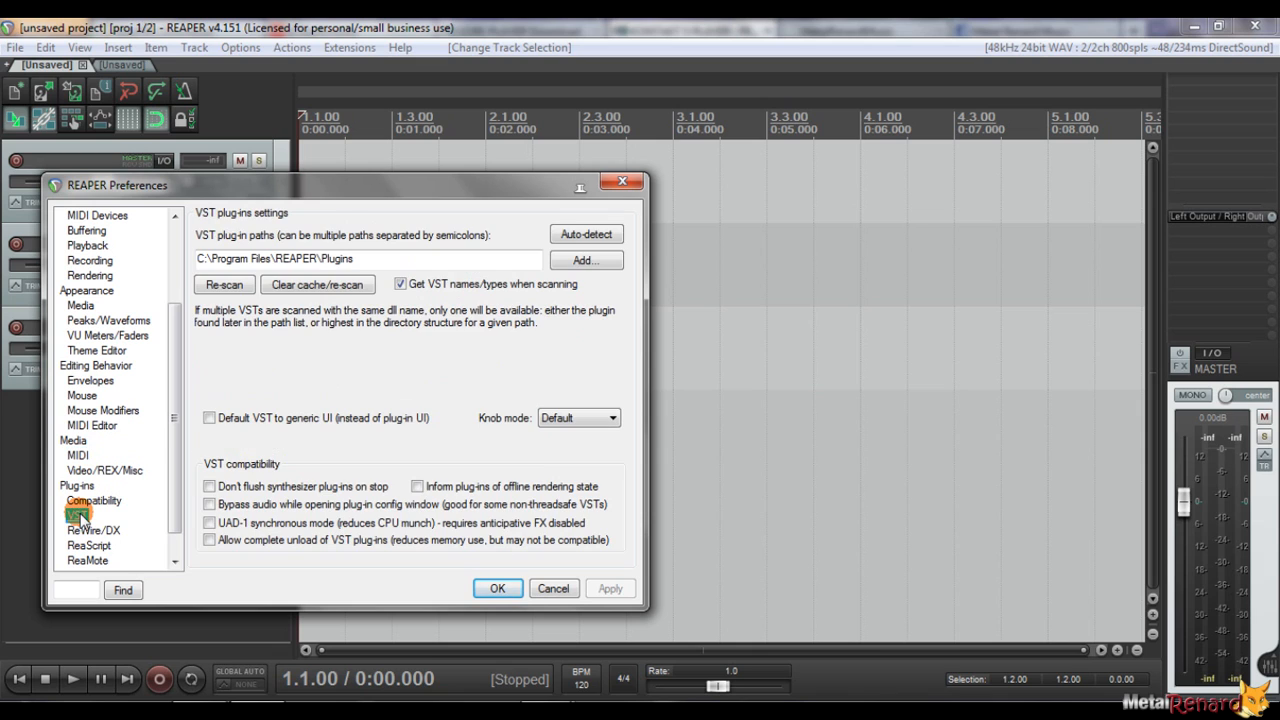
pyautogui.click(430, 262)
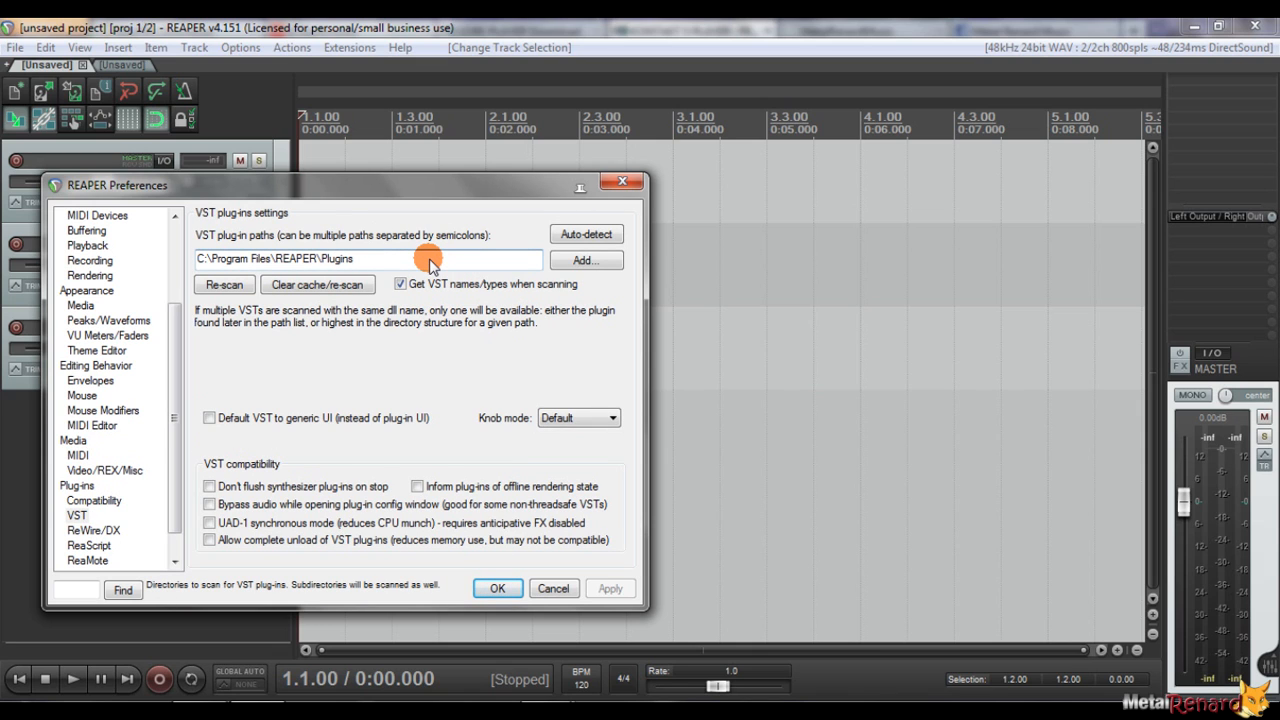
pyautogui.click(224, 284)
pyautogui.click(578, 261)
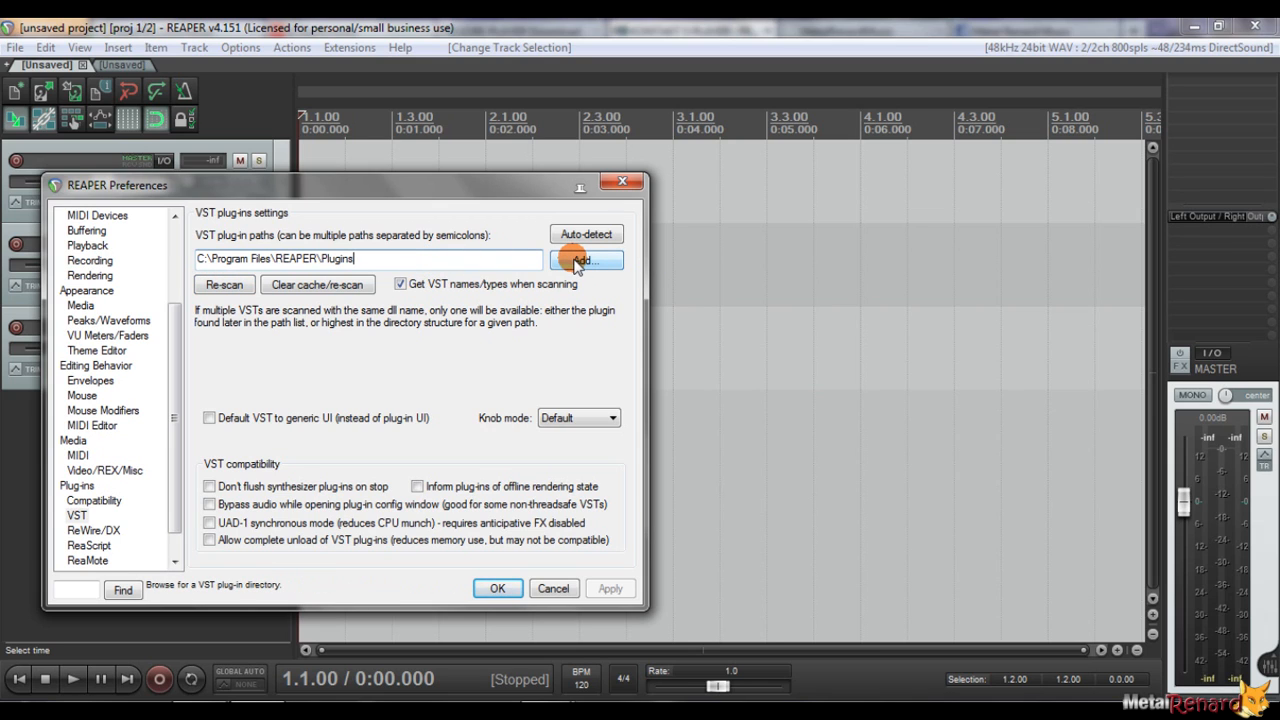
pyautogui.click(222, 285)
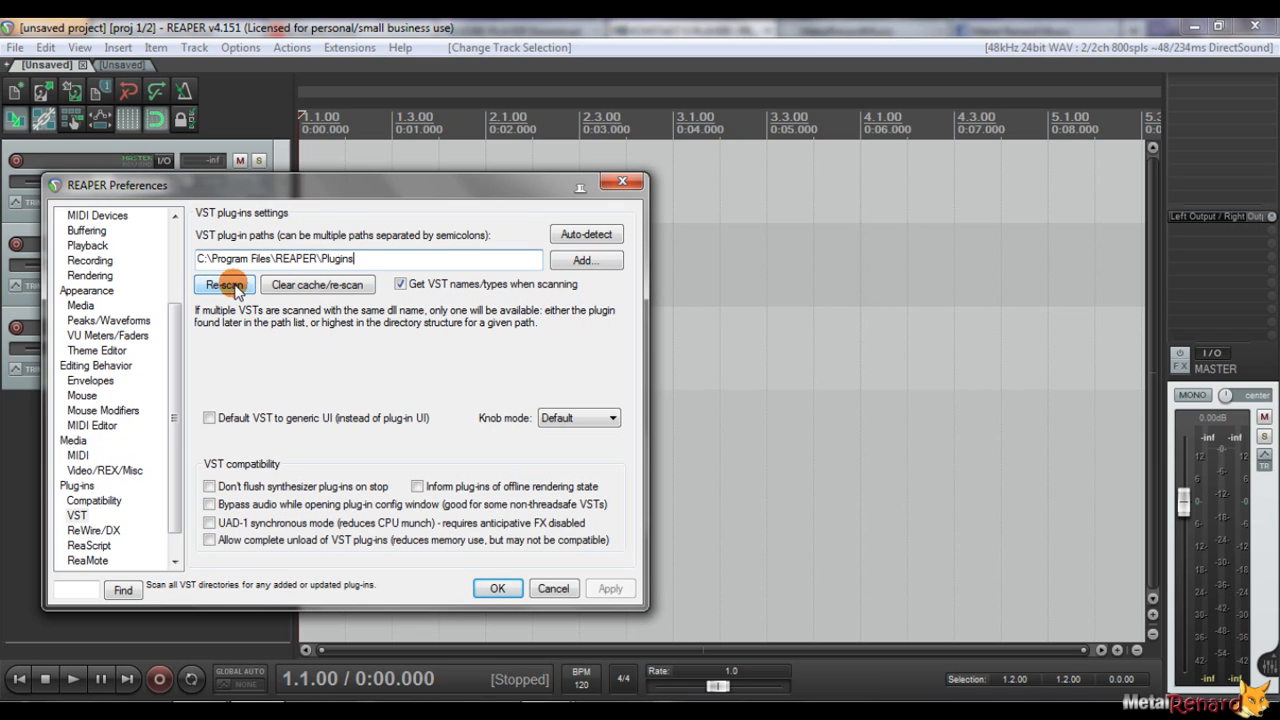
pyautogui.click(505, 590)
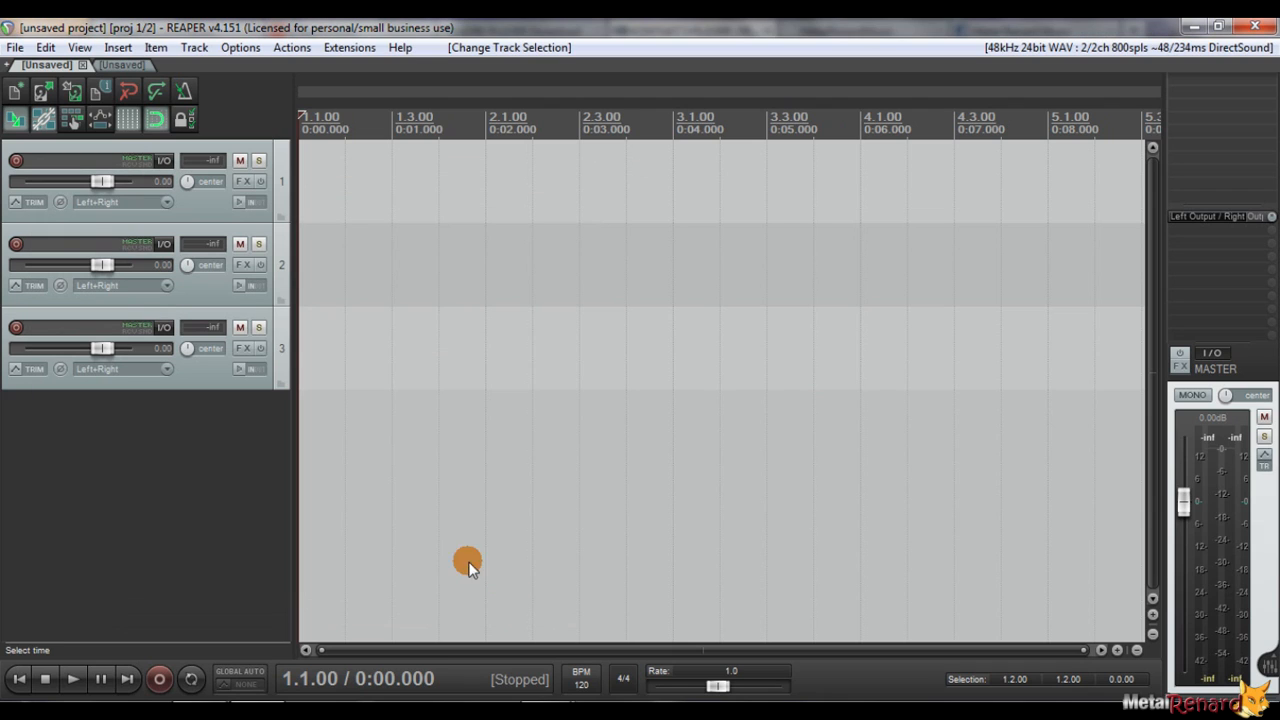
# Open the add-FX browser for track 1 and list all available plug-ins.
pyautogui.click(242, 181)
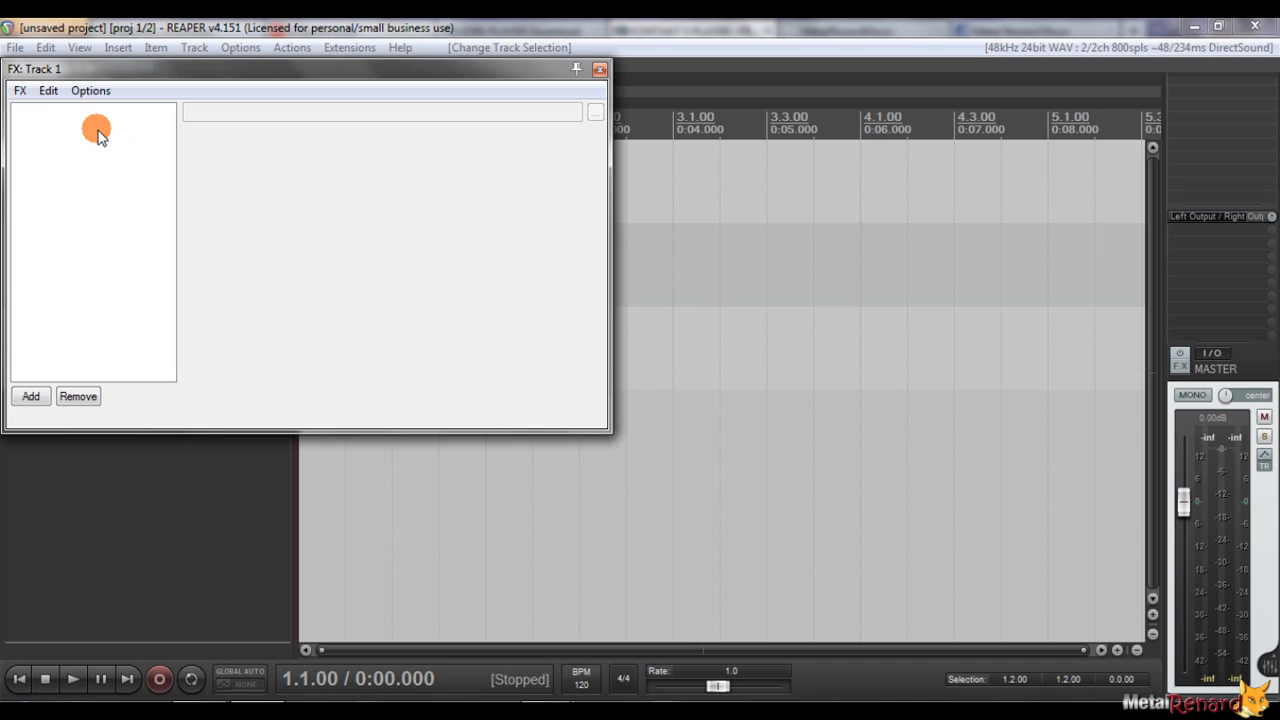
pyautogui.moveTo(94, 66); pyautogui.dragTo(243, 133)
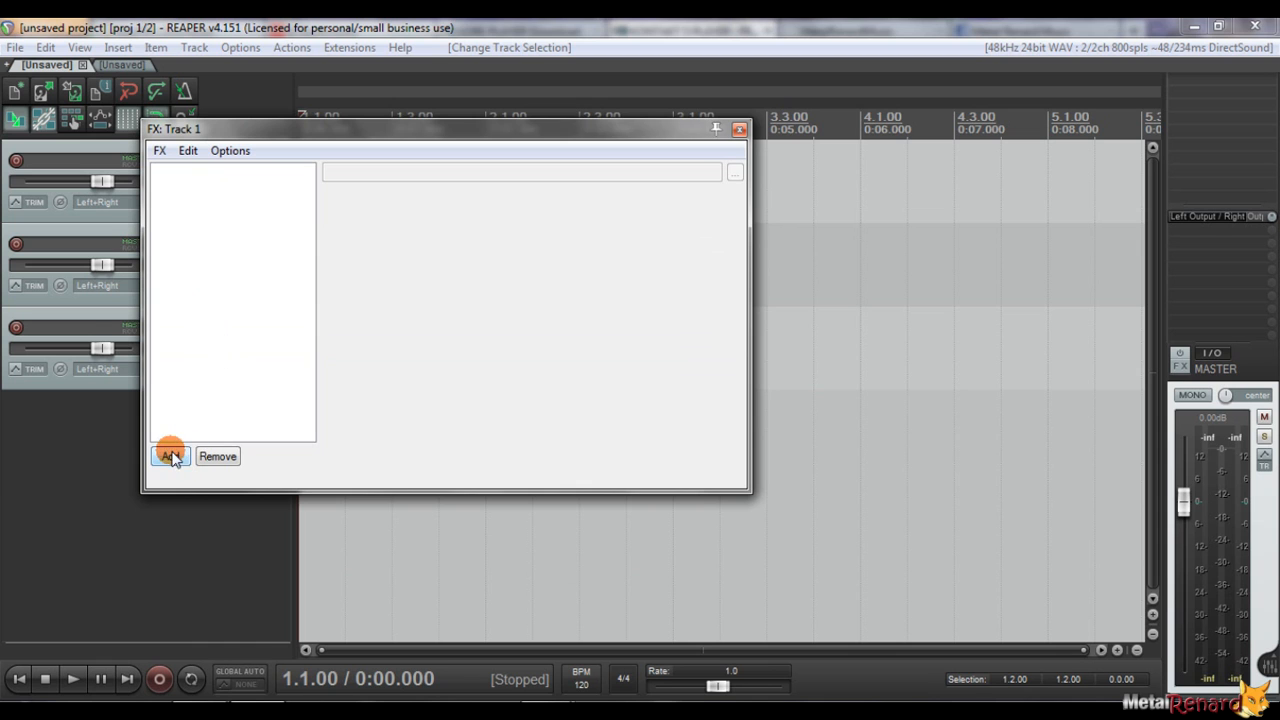
pyautogui.doubleClick(200, 208)
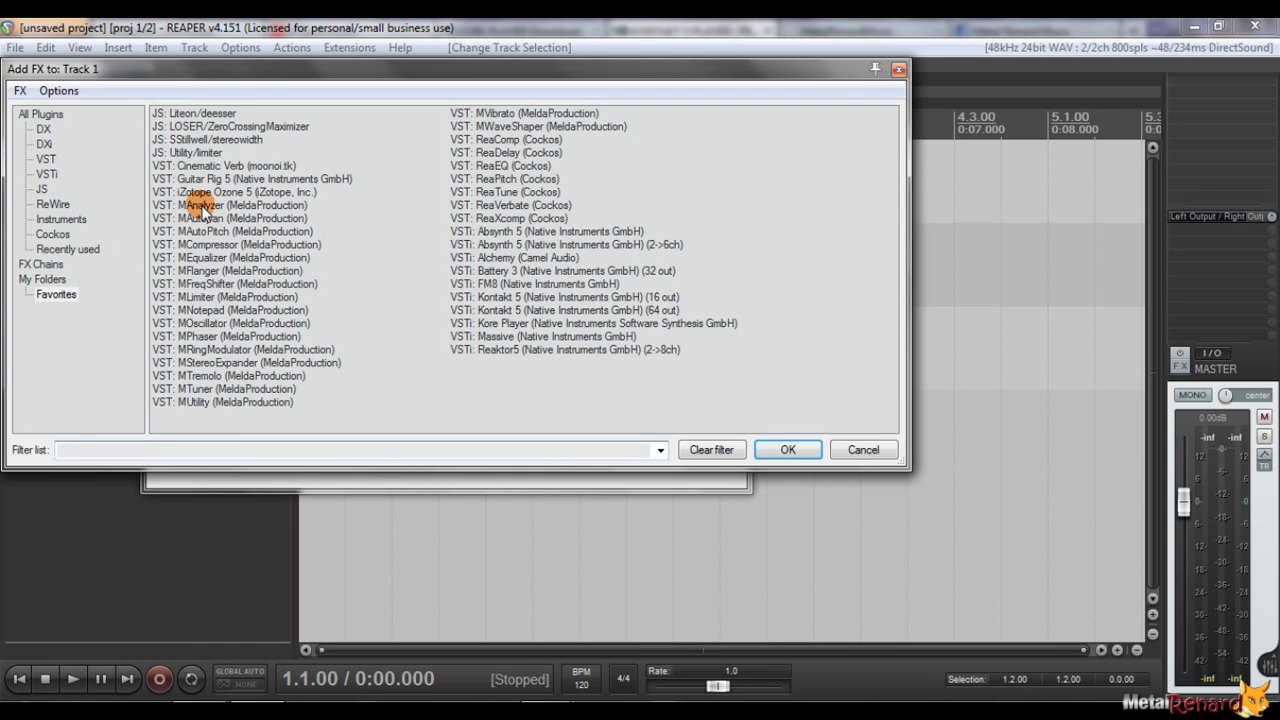
pyautogui.moveTo(237, 67); pyautogui.dragTo(386, 177)
pyautogui.click(182, 205)
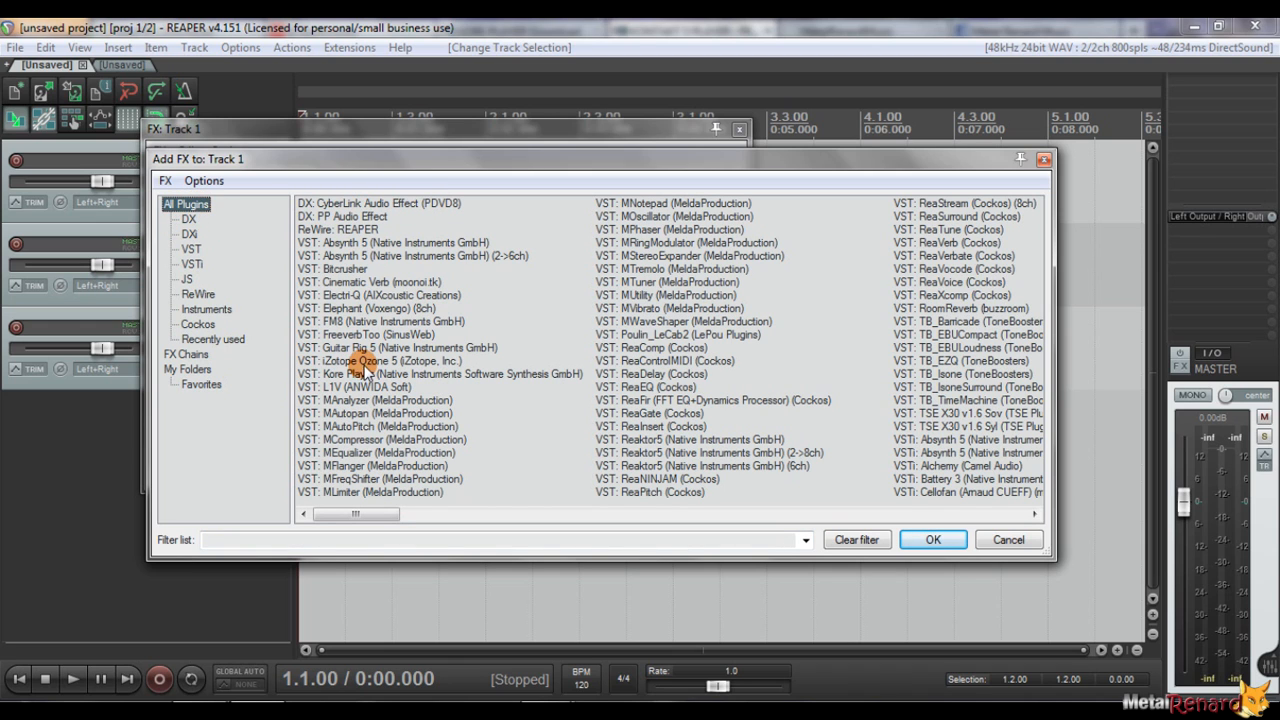
# Examine the Instruments plug-ins, highlighting the DSK Music entries, and Kore Player in the Favorites folder.
pyautogui.click(193, 311)
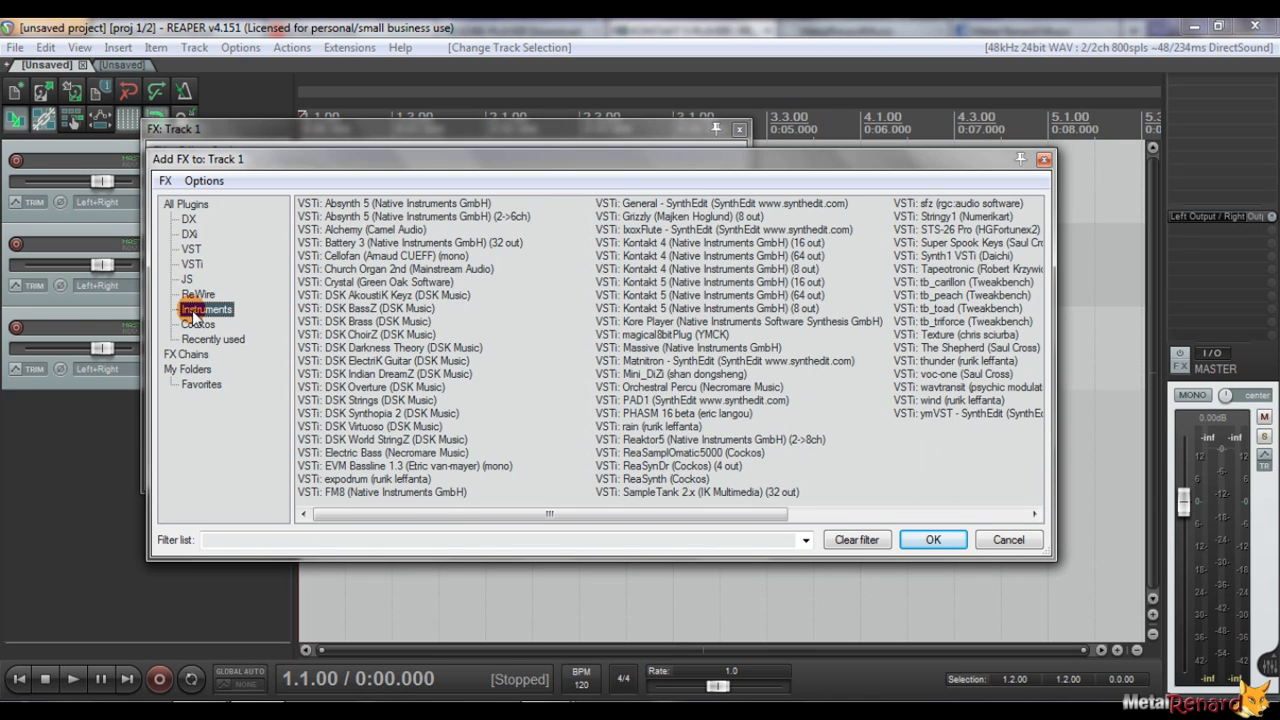
pyautogui.click(379, 296)
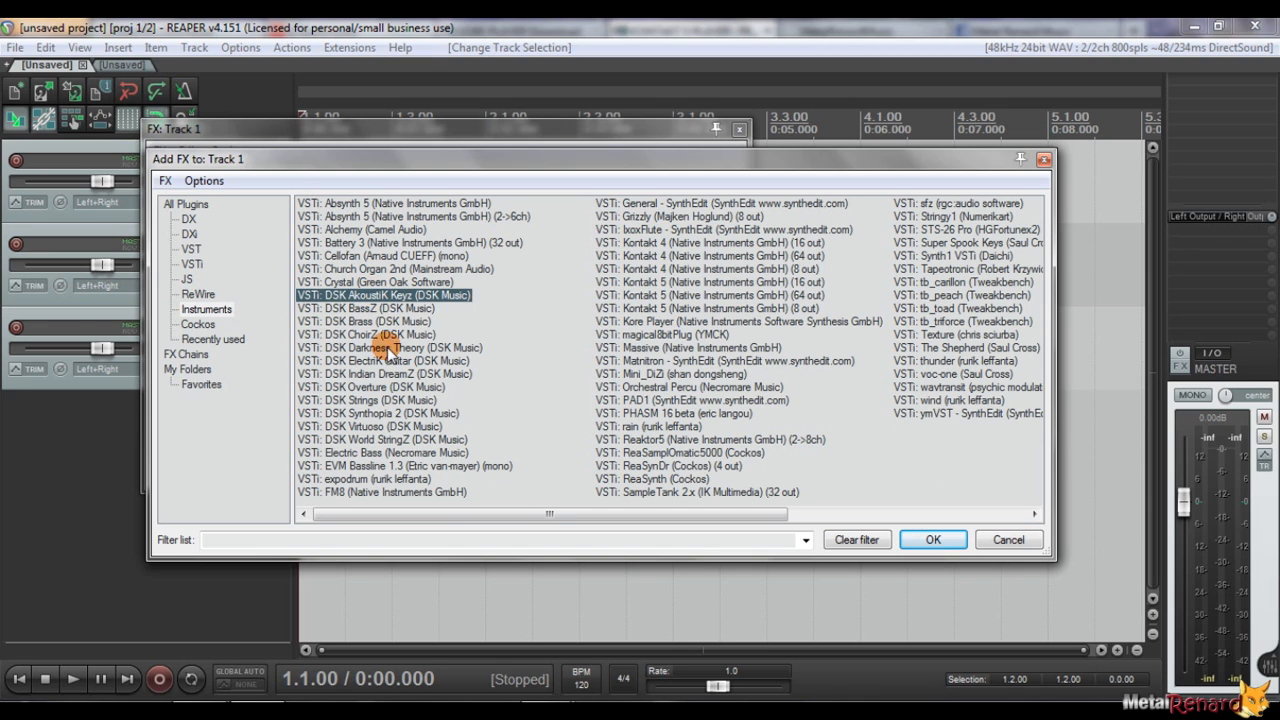
pyautogui.keyDown('shift'); pyautogui.click(348, 438); pyautogui.keyUp('shift')
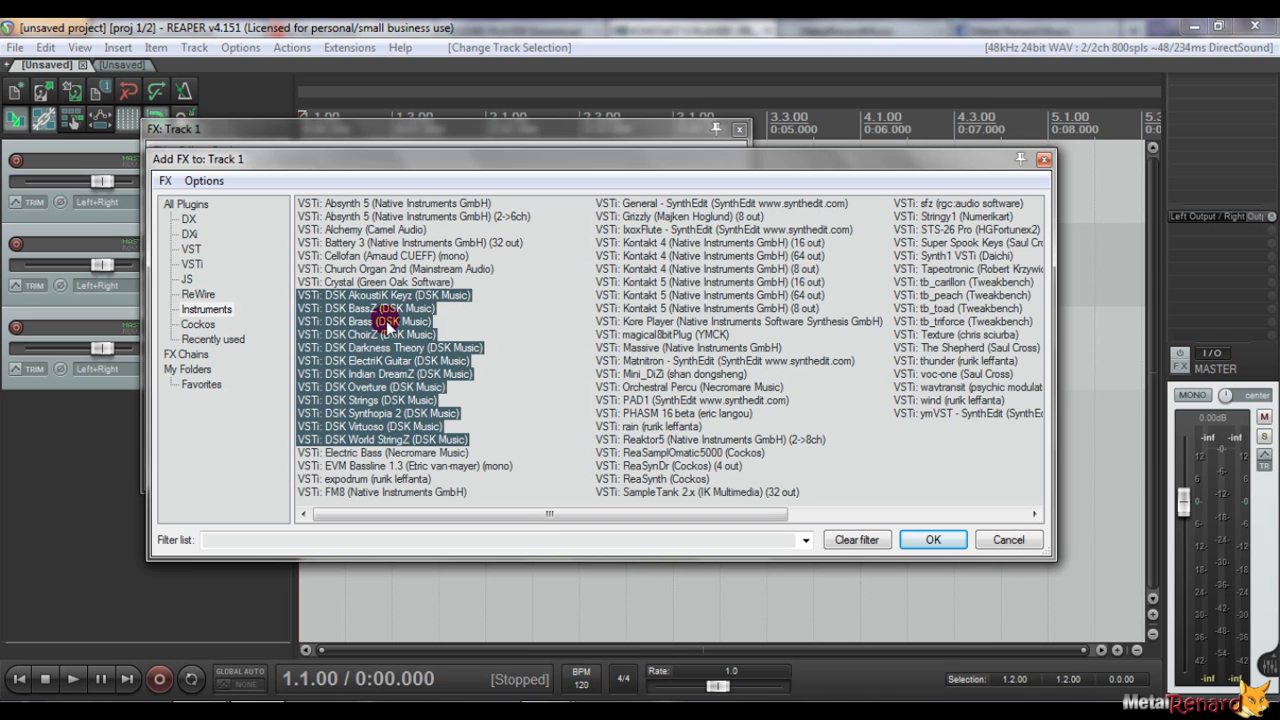
pyautogui.click(201, 385)
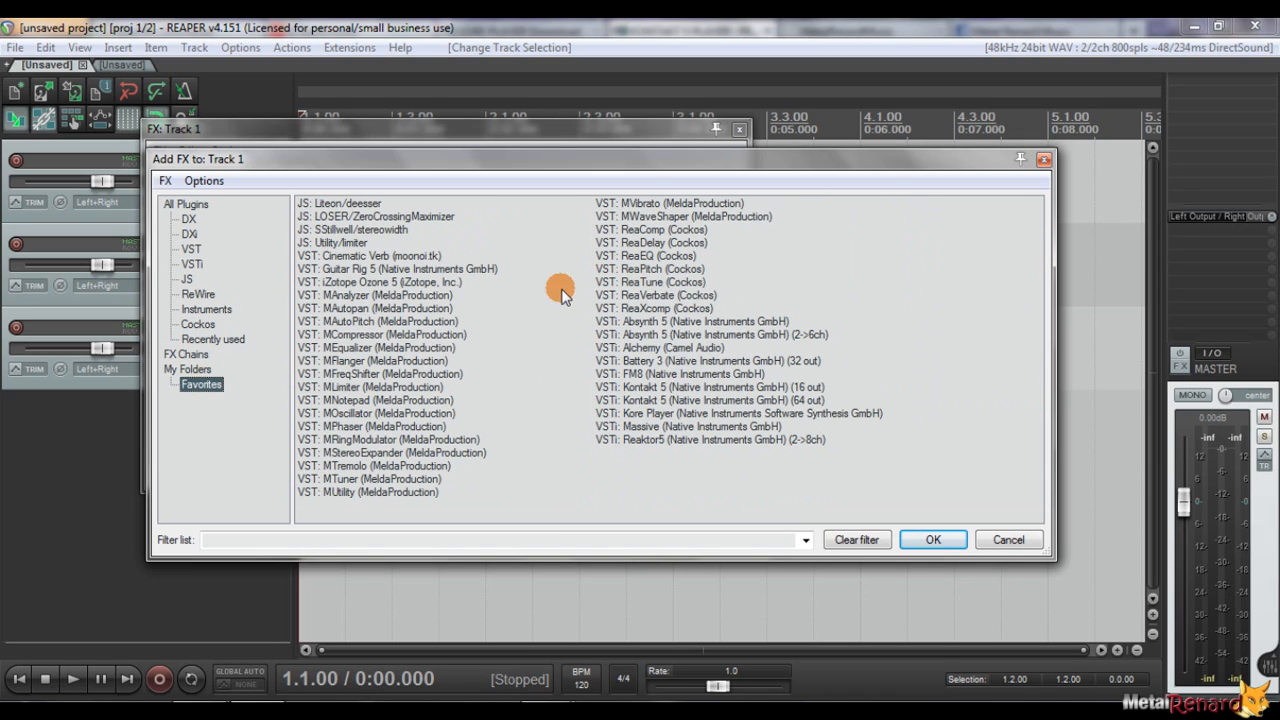
pyautogui.click(668, 416)
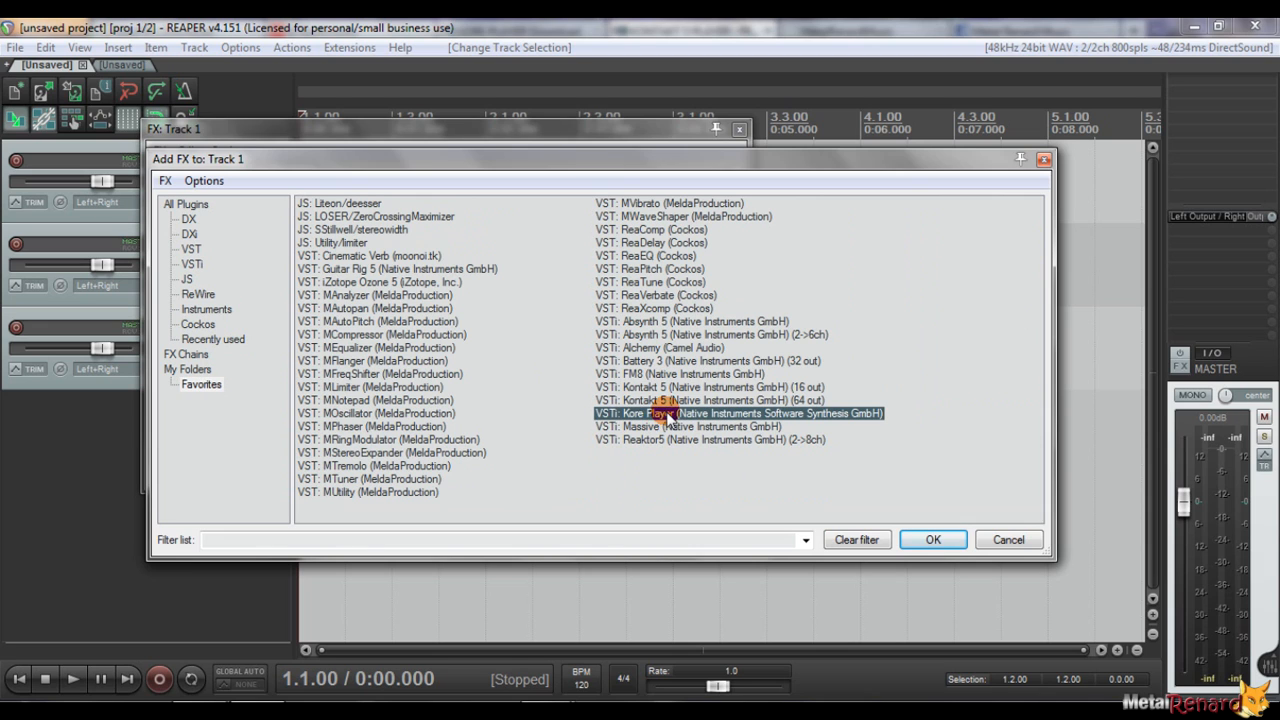
# Add the SampleTank 2.x instrument to track 1 and dismiss its administrative privileges warning.
pyautogui.click(218, 311)
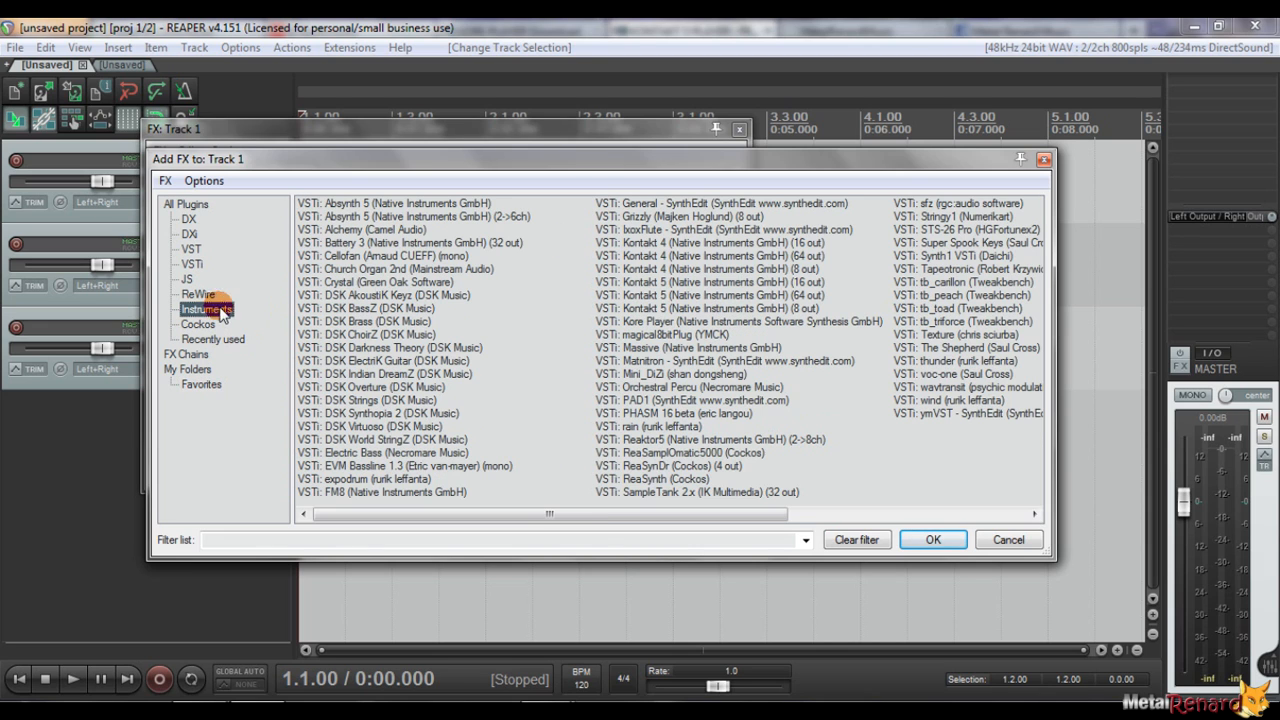
pyautogui.click(640, 493)
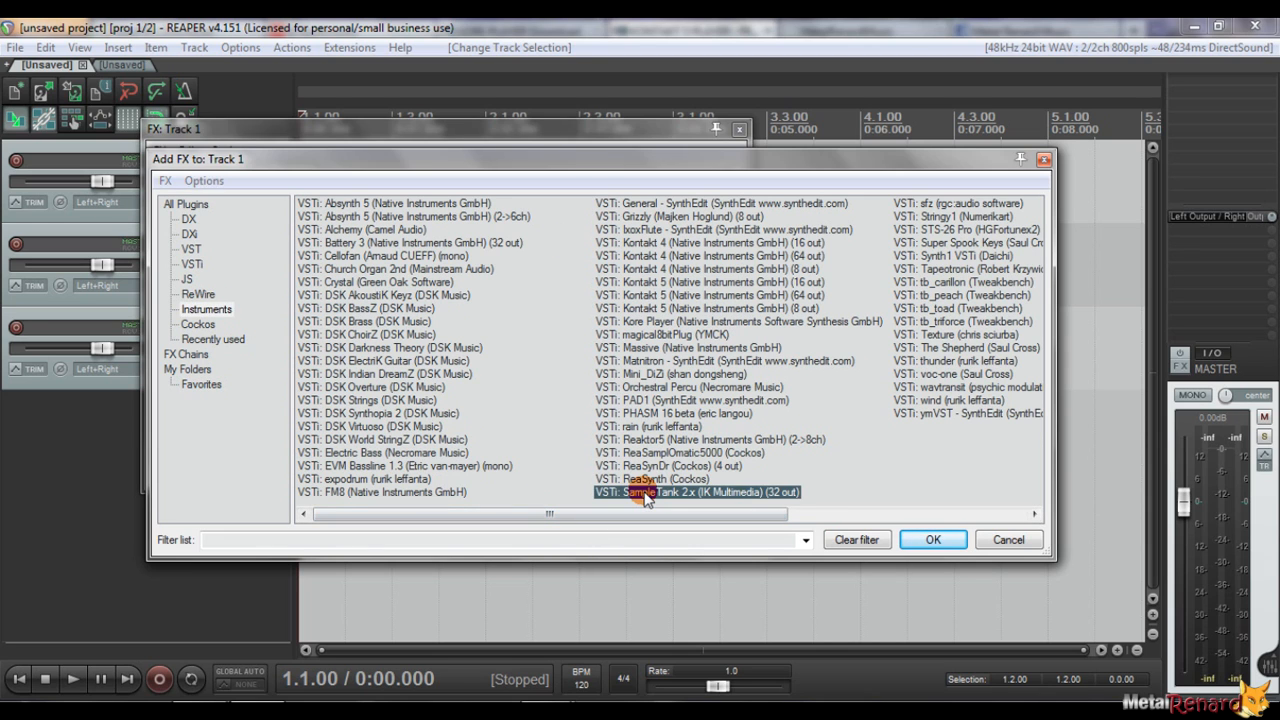
pyautogui.doubleClick(644, 492)
pyautogui.click(823, 449)
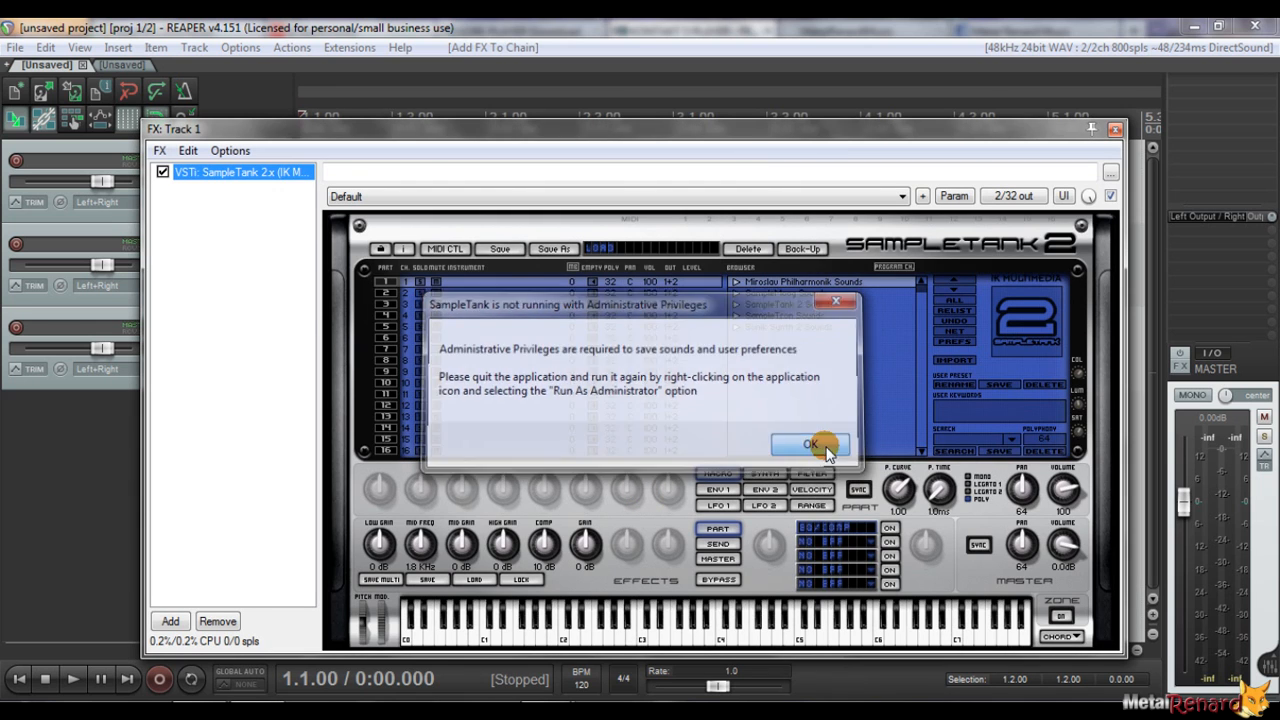
# Step through instrument slots 1 to 3 in SampleTank and return to slot 1.
pyautogui.click(490, 284)
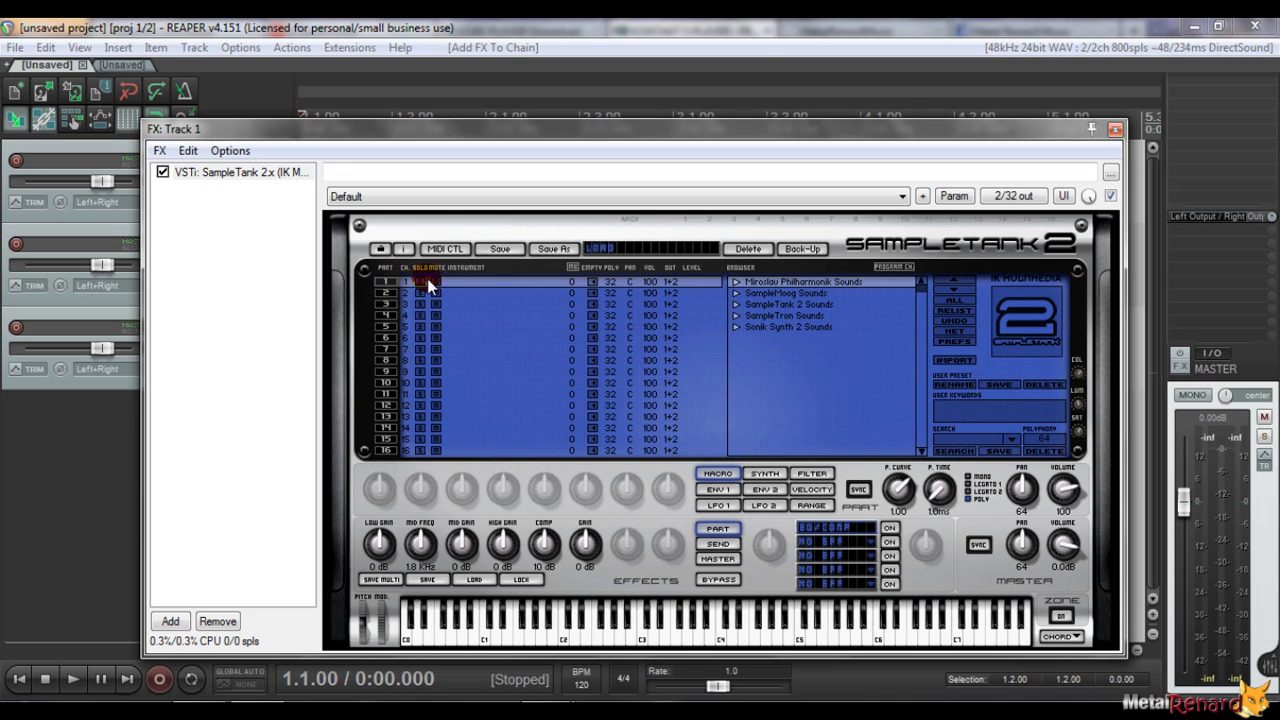
pyautogui.click(493, 293)
pyautogui.click(470, 304)
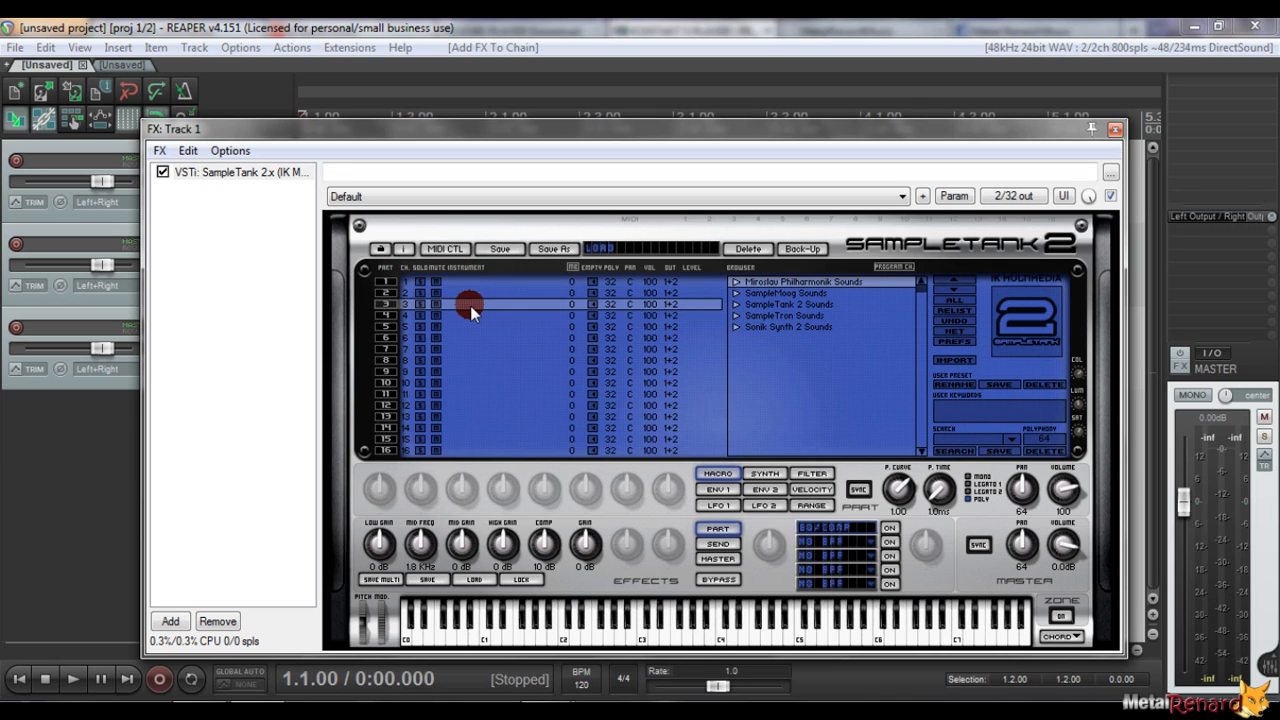
pyautogui.click(470, 279)
# Load French Horns ff LP from the Miroslav Philharmonik brass ensemble sounds into slot 1, expand its variations and close the FX window.
pyautogui.click(771, 280)
pyautogui.click(740, 283)
pyautogui.click(738, 282)
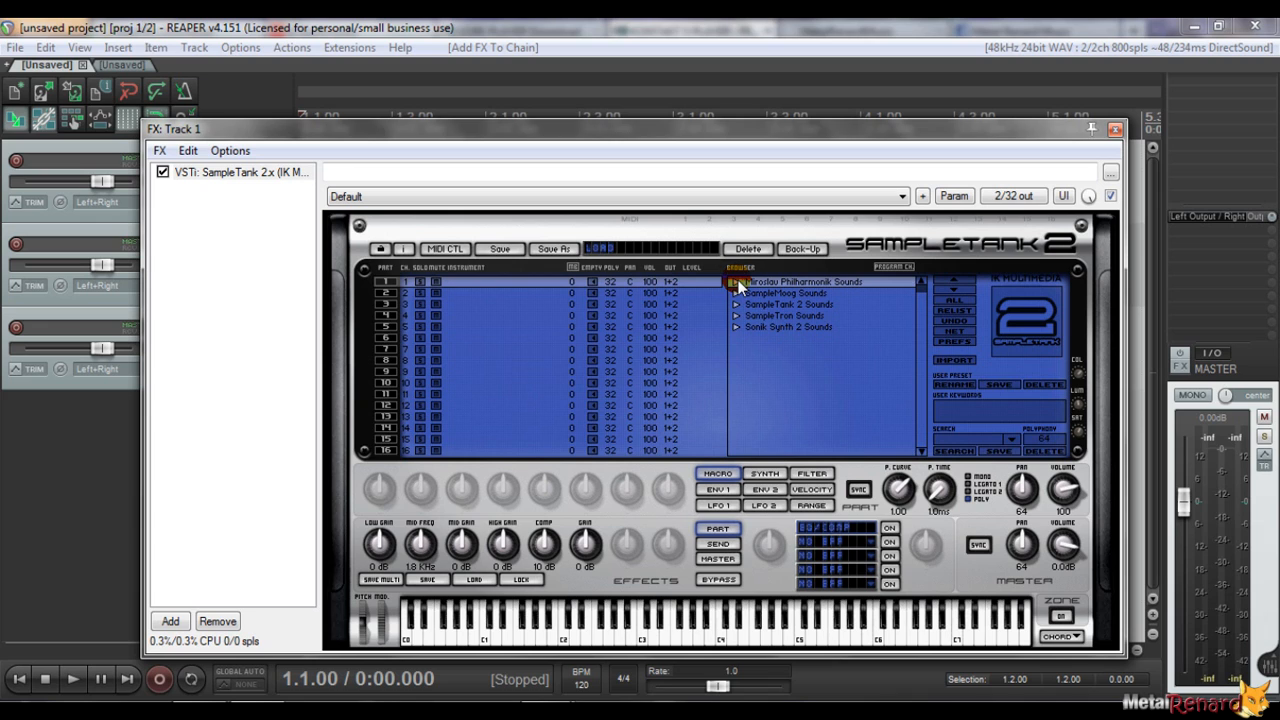
pyautogui.click(739, 285)
pyautogui.click(738, 284)
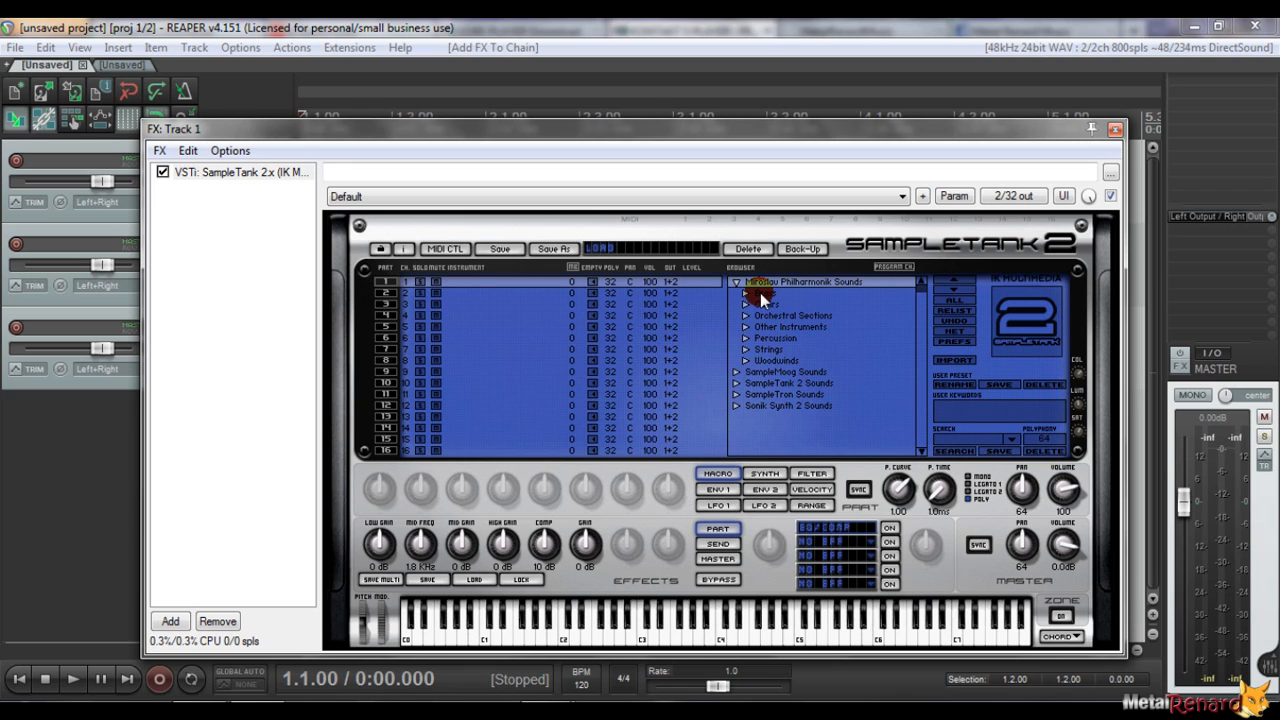
pyautogui.doubleClick(762, 295)
pyautogui.doubleClick(773, 304)
pyautogui.click(790, 317)
pyautogui.click(808, 329)
pyautogui.doubleClick(810, 331)
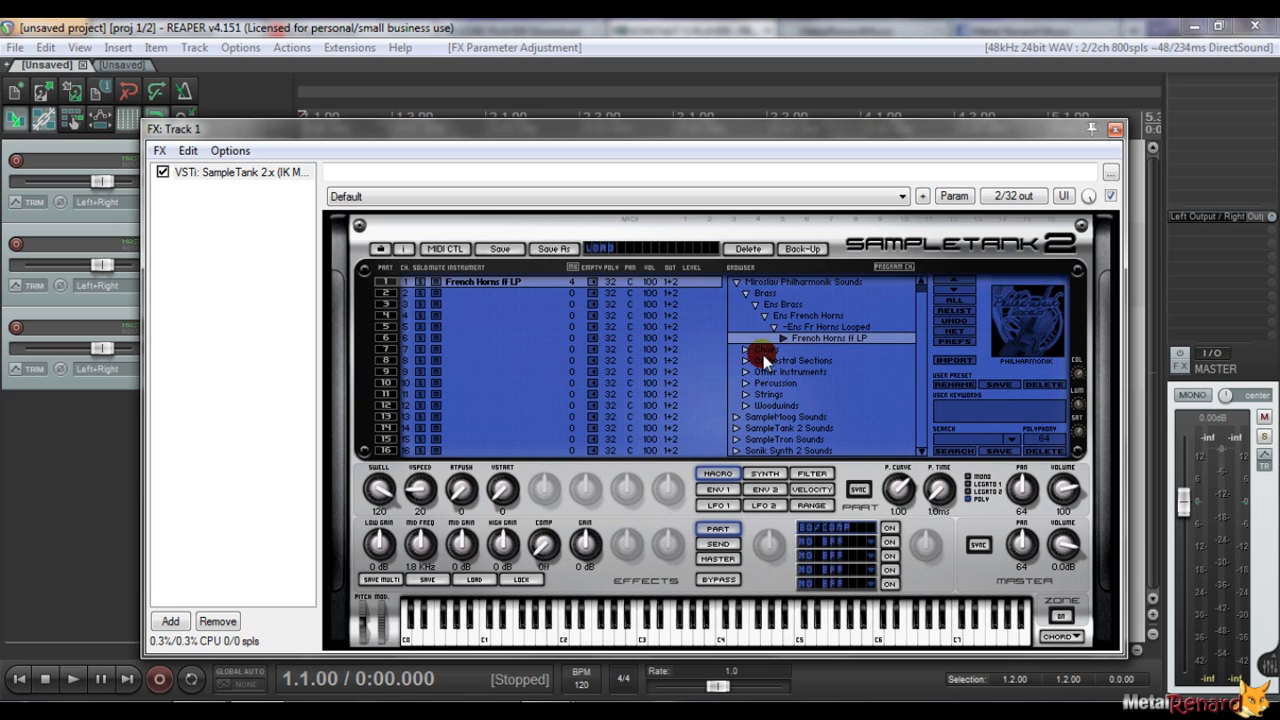
pyautogui.click(784, 340)
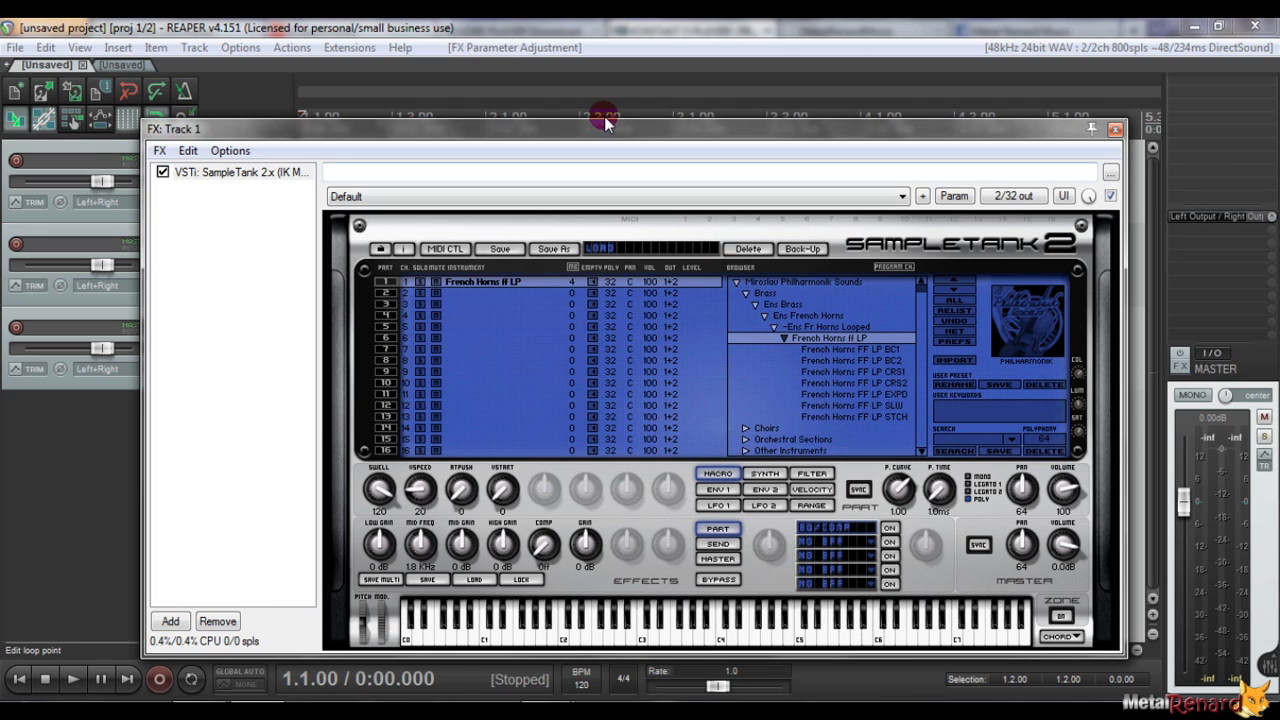
pyautogui.press('Escape')
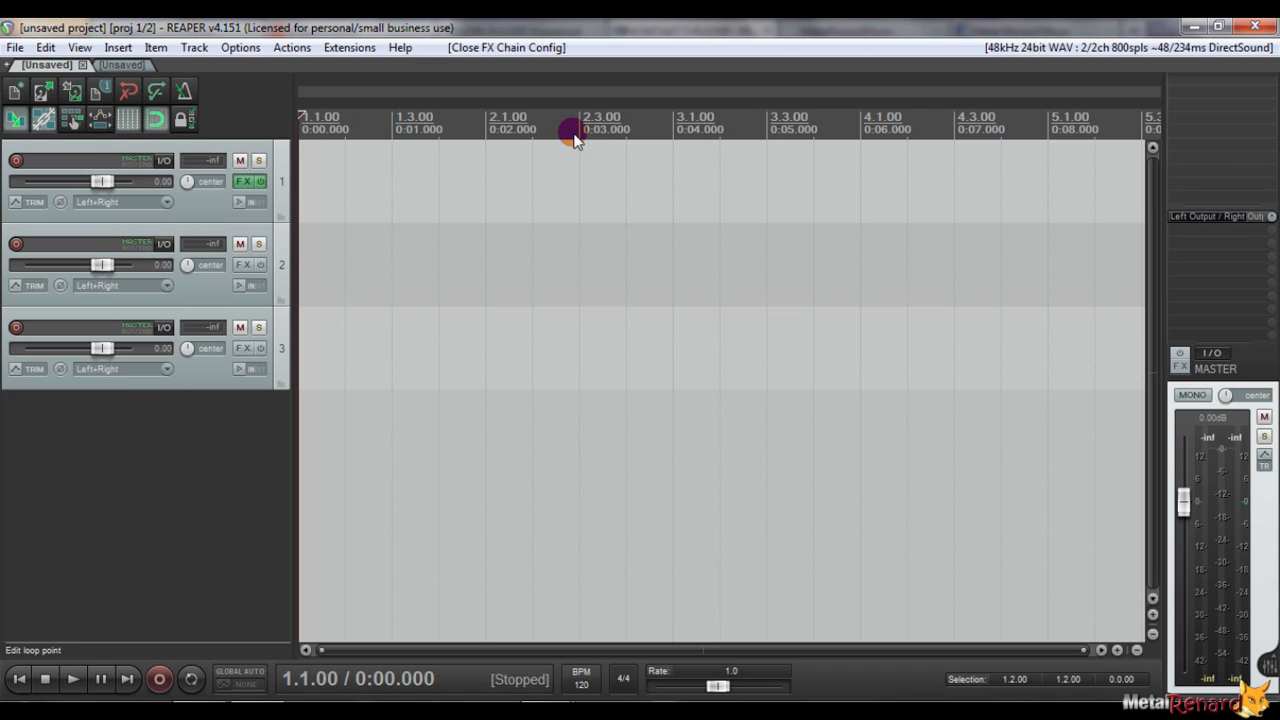
# Draw an empty MIDI item on track 1 from 1.1.00 to 3.1.00 and open it in the MIDI editor.
pyautogui.click(305, 188)
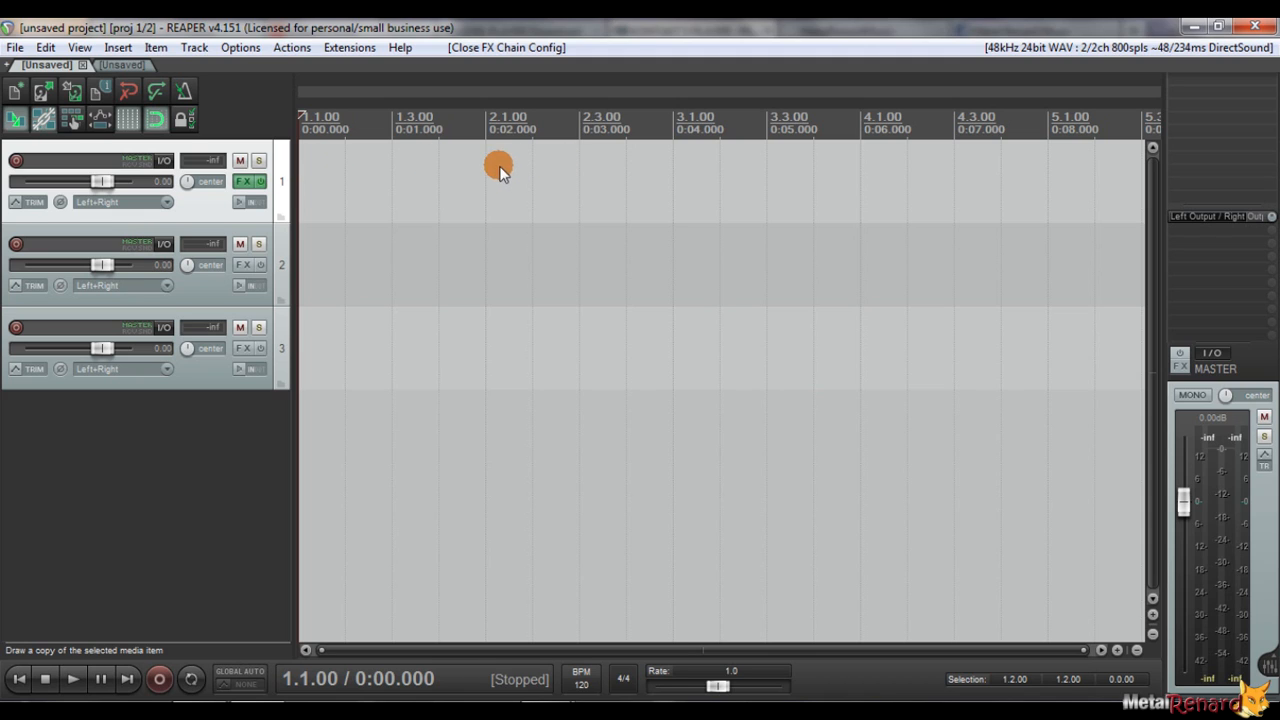
pyautogui.click(447, 170)
pyautogui.moveTo(316, 164); pyautogui.dragTo(658, 166)
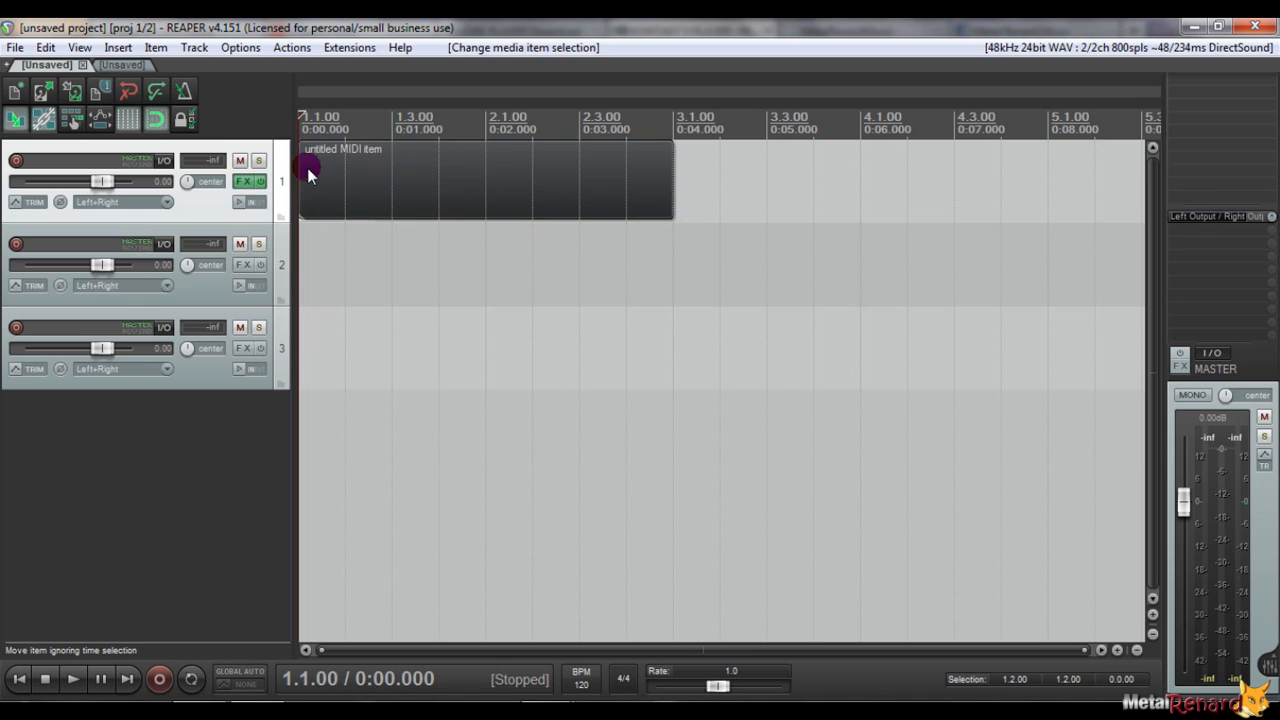
pyautogui.doubleClick(308, 170)
pyautogui.moveTo(366, 246)
pyautogui.mouseDown()
pyautogui.moveTo(497, 257)
pyautogui.moveTo(530, 305)
pyautogui.moveTo(531, 291)
pyautogui.moveTo(494, 303)
pyautogui.moveTo(366, 126)
pyautogui.moveTo(335, 25)
pyautogui.moveTo(357, 164)
pyautogui.moveTo(347, 158)
pyautogui.mouseUp()
# Start recording on a new record-armed track in the second project and return to the first project.
pyautogui.click(140, 65)
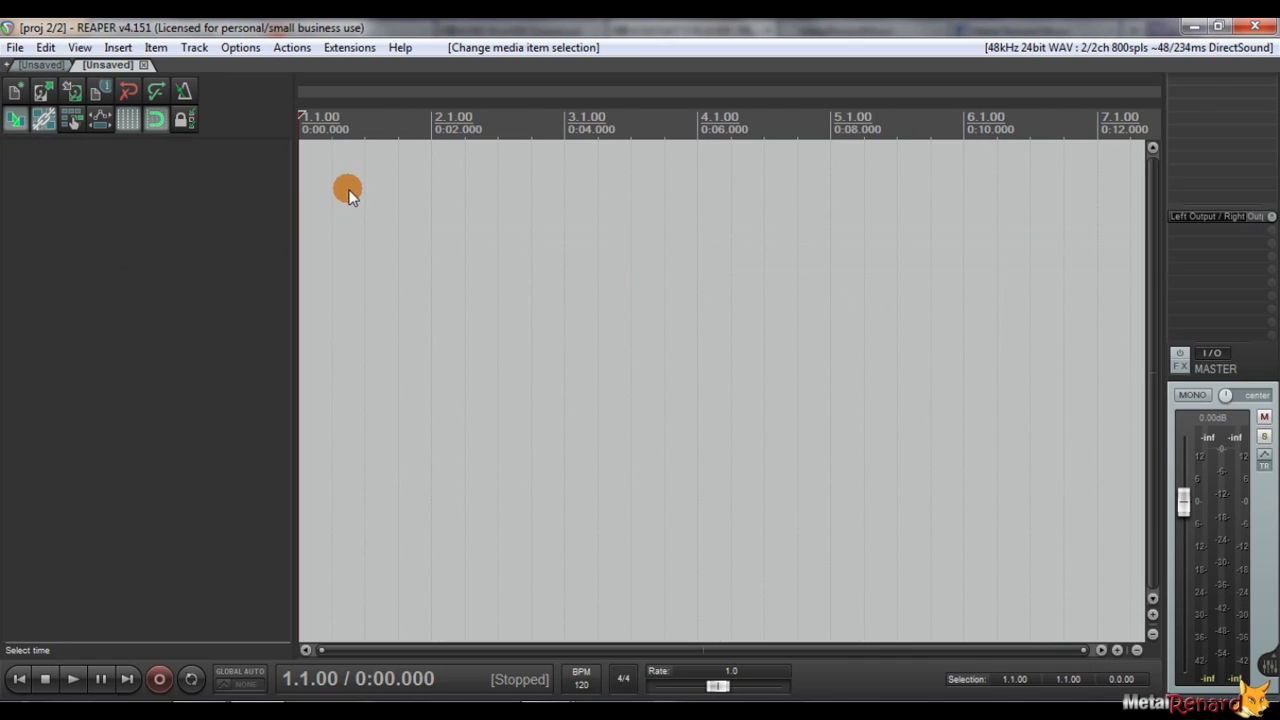
pyautogui.doubleClick(167, 186)
pyautogui.click(17, 160)
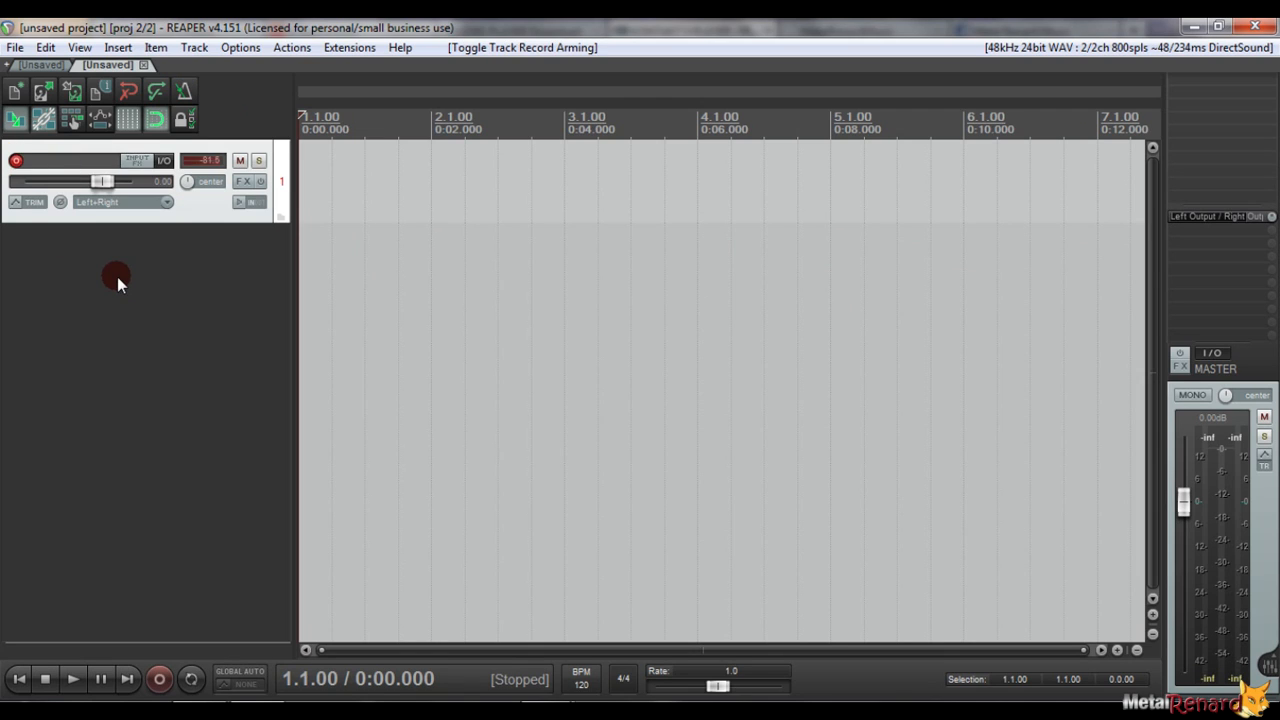
pyautogui.hotkey('ctrl', 'r')
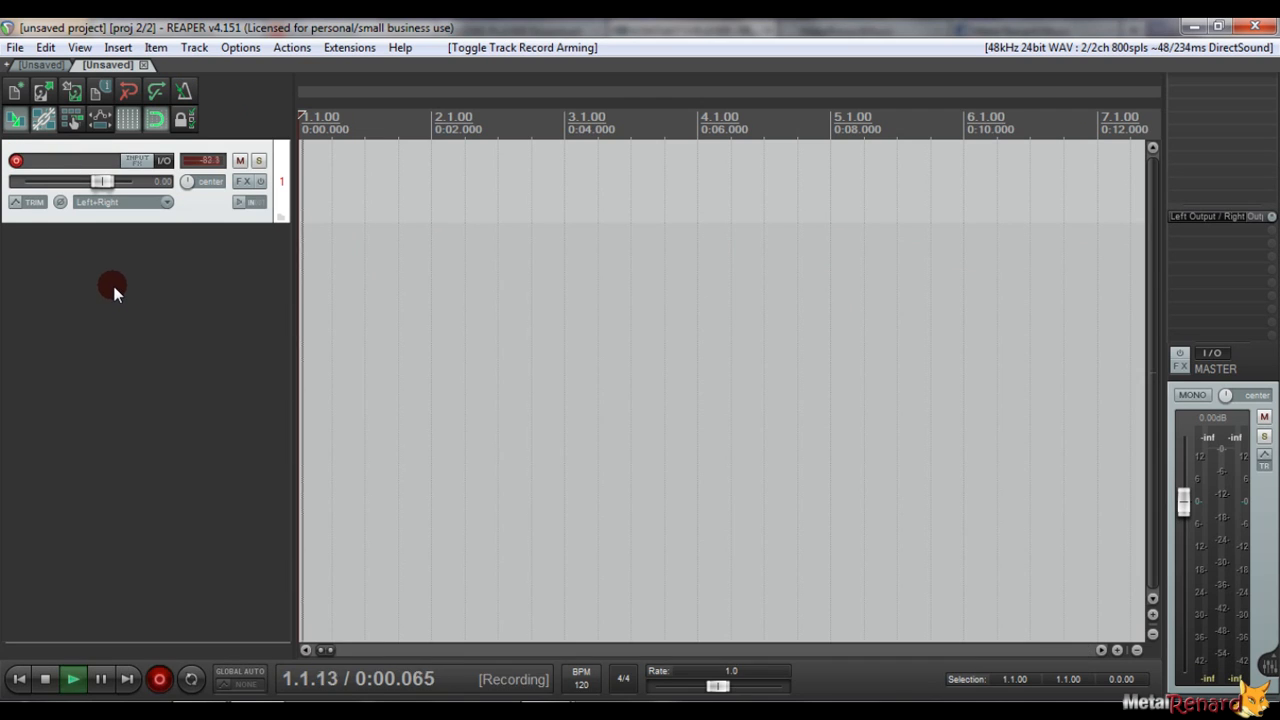
pyautogui.click(41, 65)
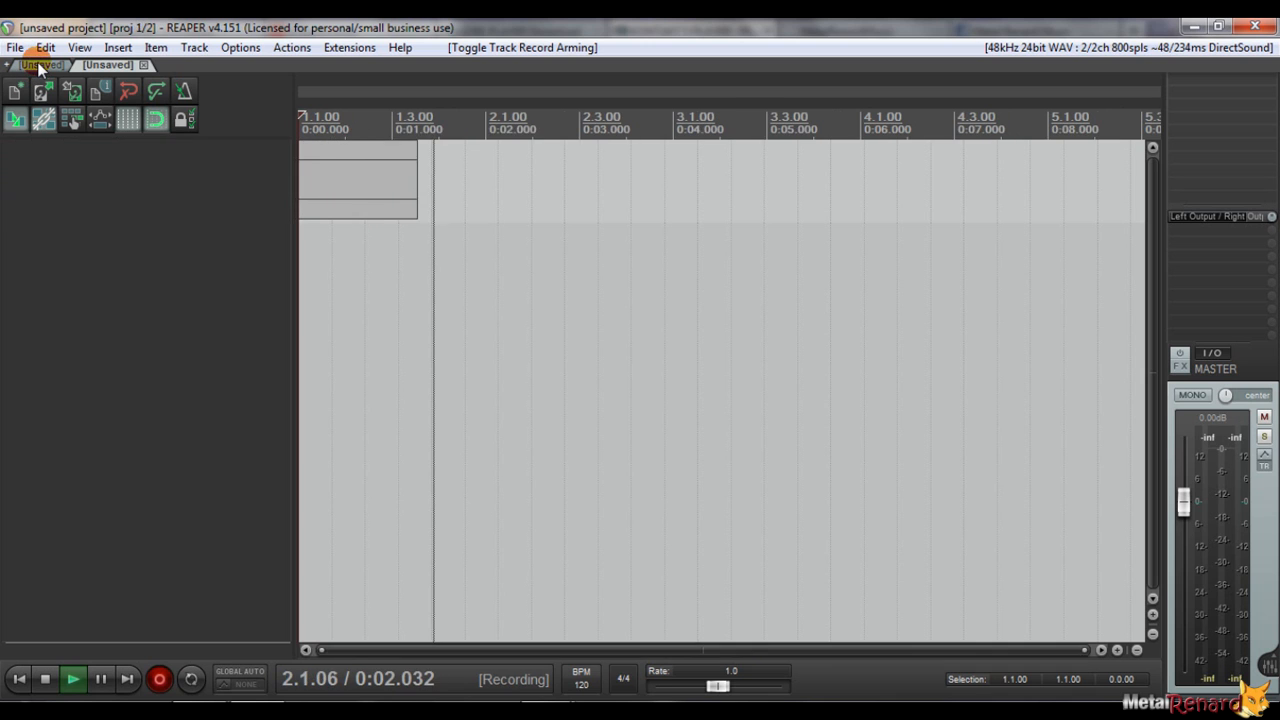
# Reposition the MIDI editor and audition the horn sound on piano keys between C3 and C5.
pyautogui.moveTo(380, 165); pyautogui.dragTo(383, 58)
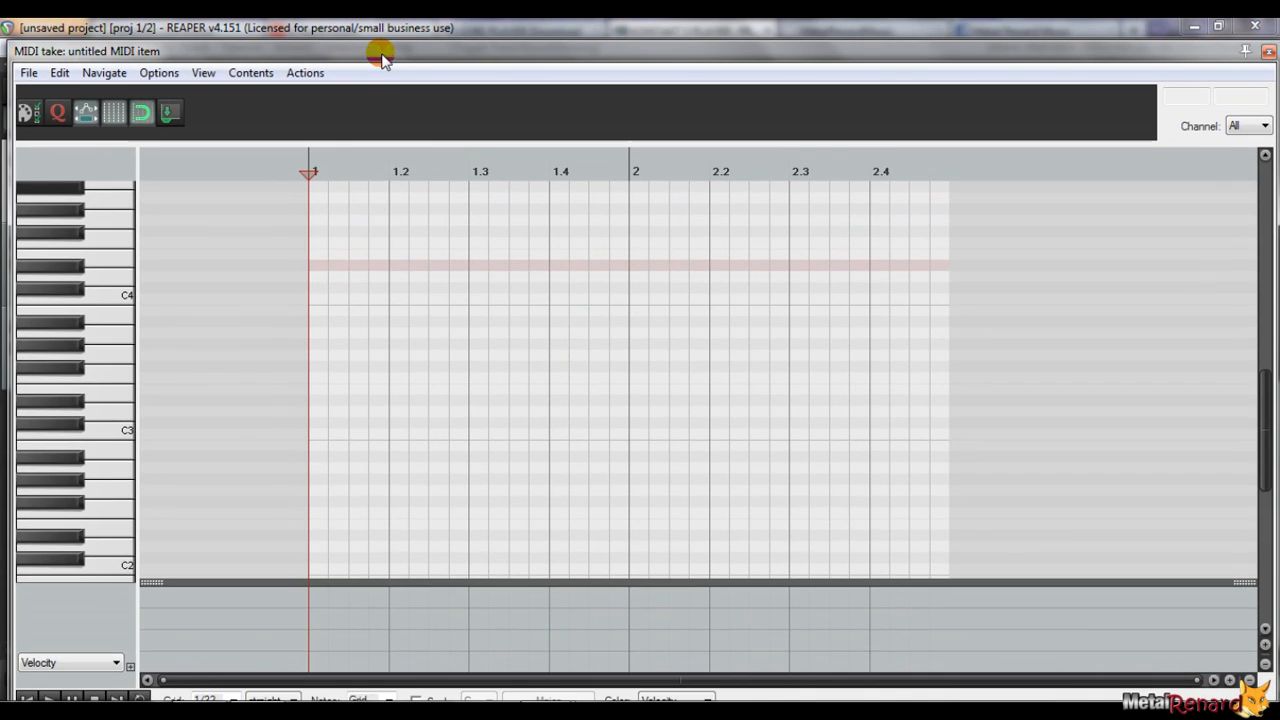
pyautogui.scroll(-1, 374, 346)
pyautogui.moveTo(374, 346); pyautogui.dragTo(325, 499)
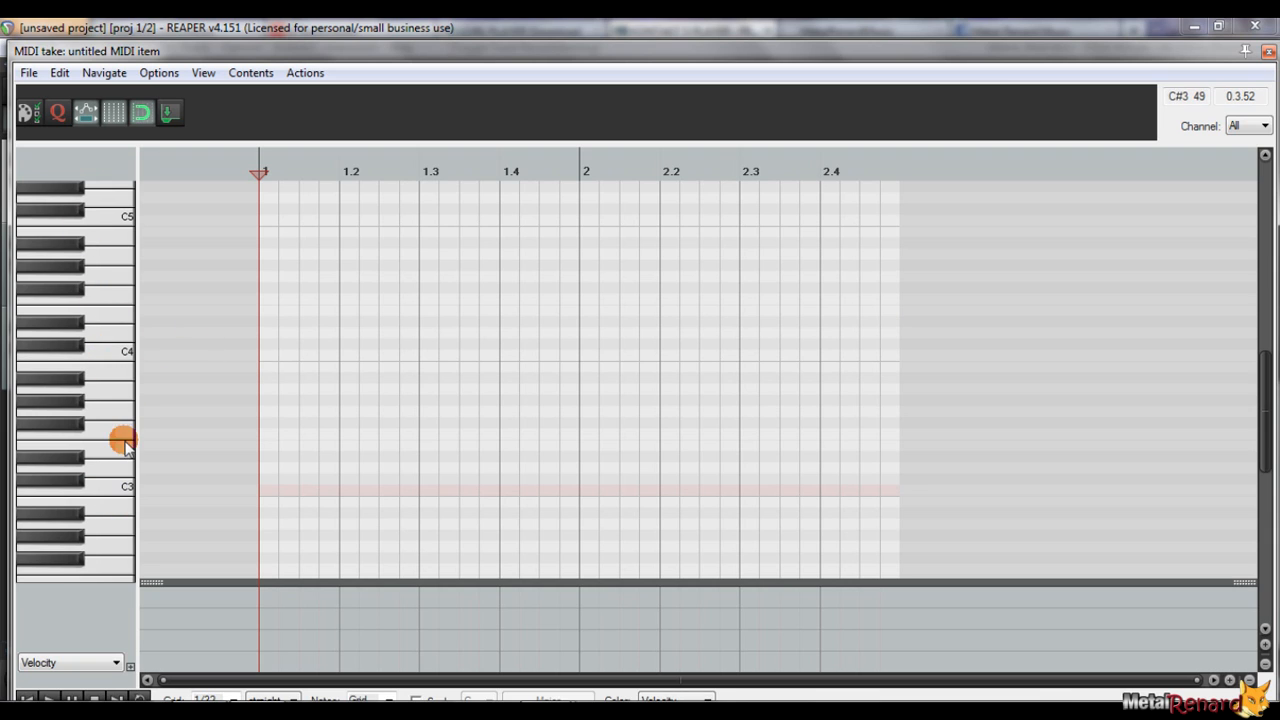
pyautogui.click(116, 356)
pyautogui.click(102, 270)
pyautogui.click(110, 203)
pyautogui.click(112, 302)
pyautogui.click(112, 382)
pyautogui.click(110, 474)
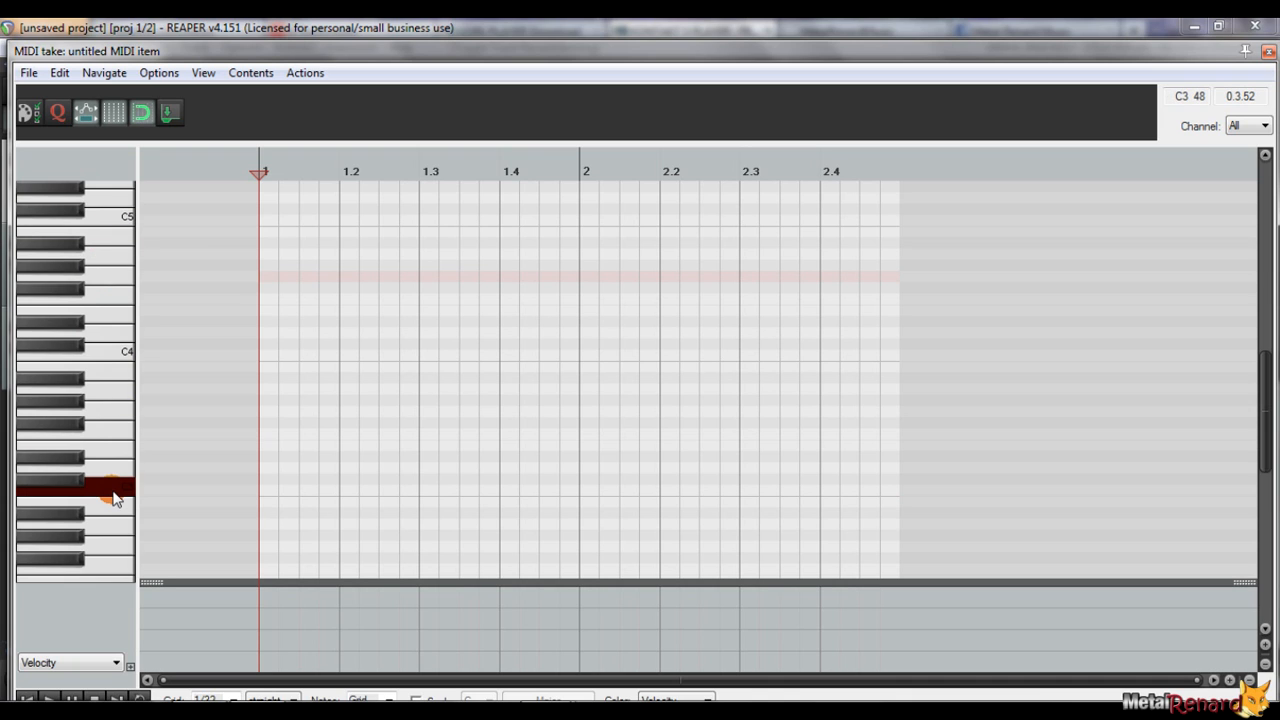
# Draw a C3 note across bar 1 and C4 and G4 notes across the whole of bar 2.
pyautogui.moveTo(263, 491); pyautogui.dragTo(572, 491)
pyautogui.moveTo(582, 346); pyautogui.dragTo(900, 360)
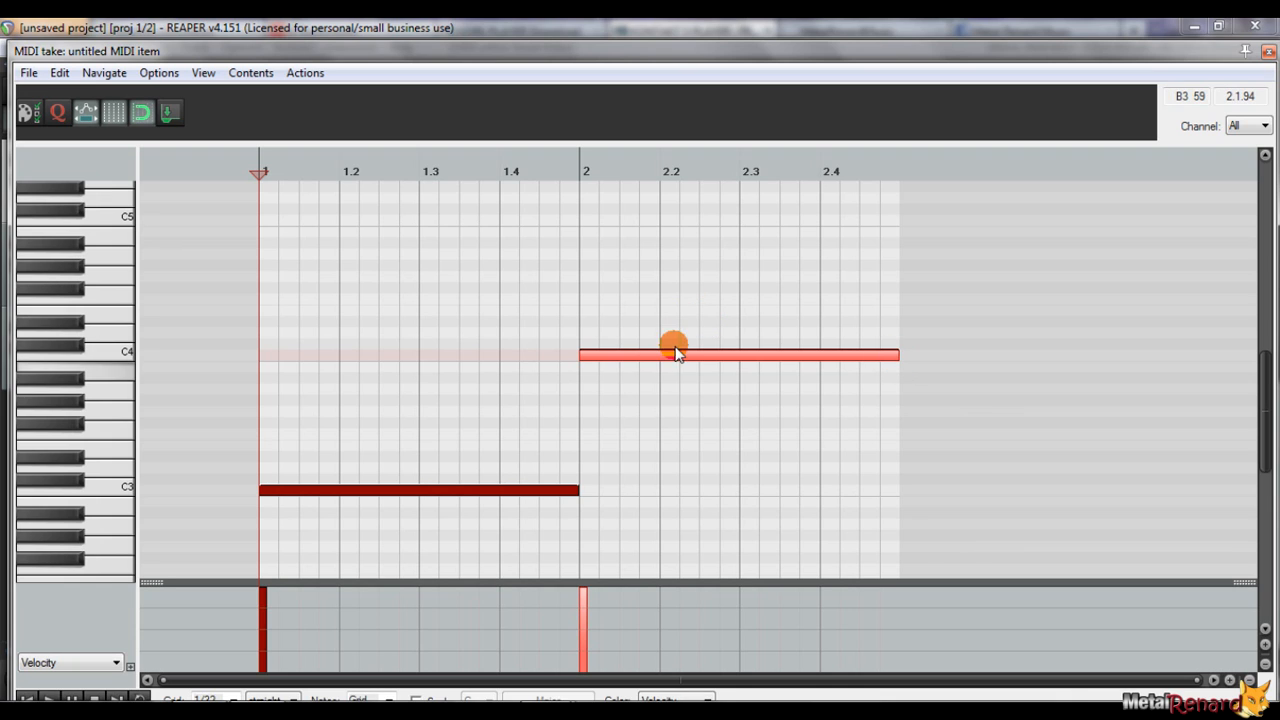
pyautogui.moveTo(741, 276); pyautogui.dragTo(908, 278)
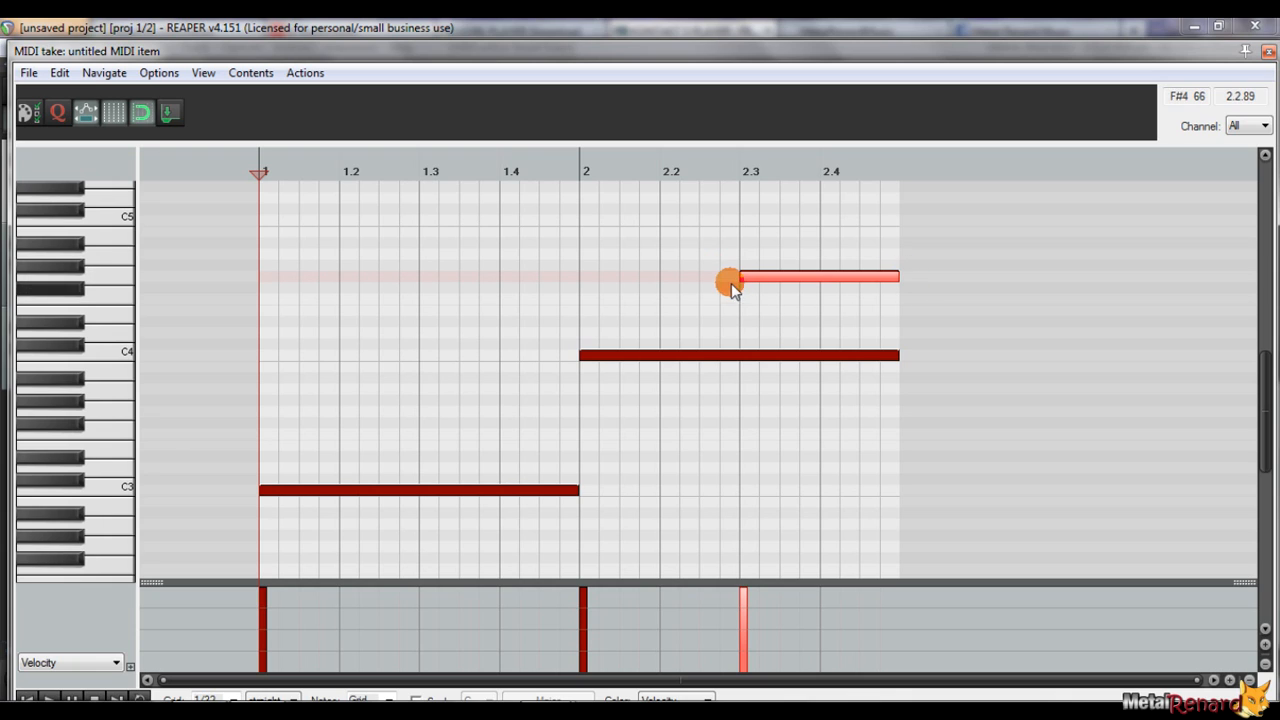
pyautogui.moveTo(741, 276); pyautogui.dragTo(583, 278)
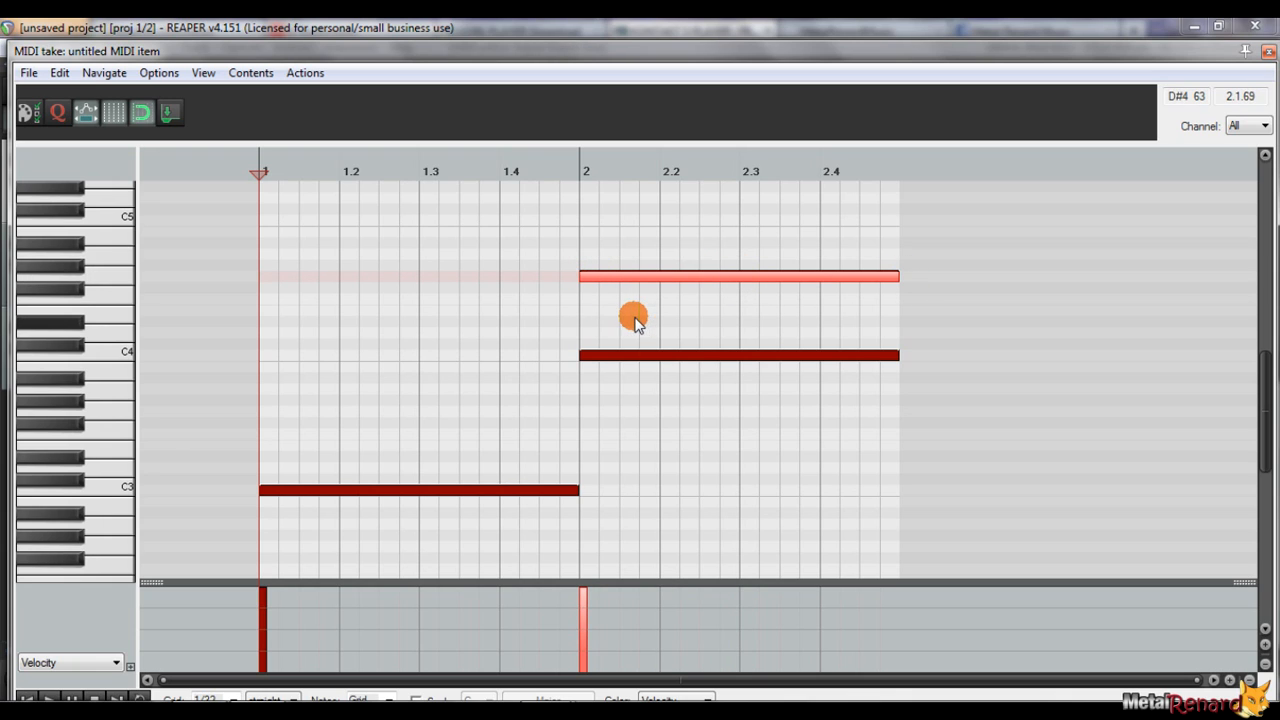
# Play back the drawn horn notes, stop playback and close the MIDI editor.
pyautogui.press('space')
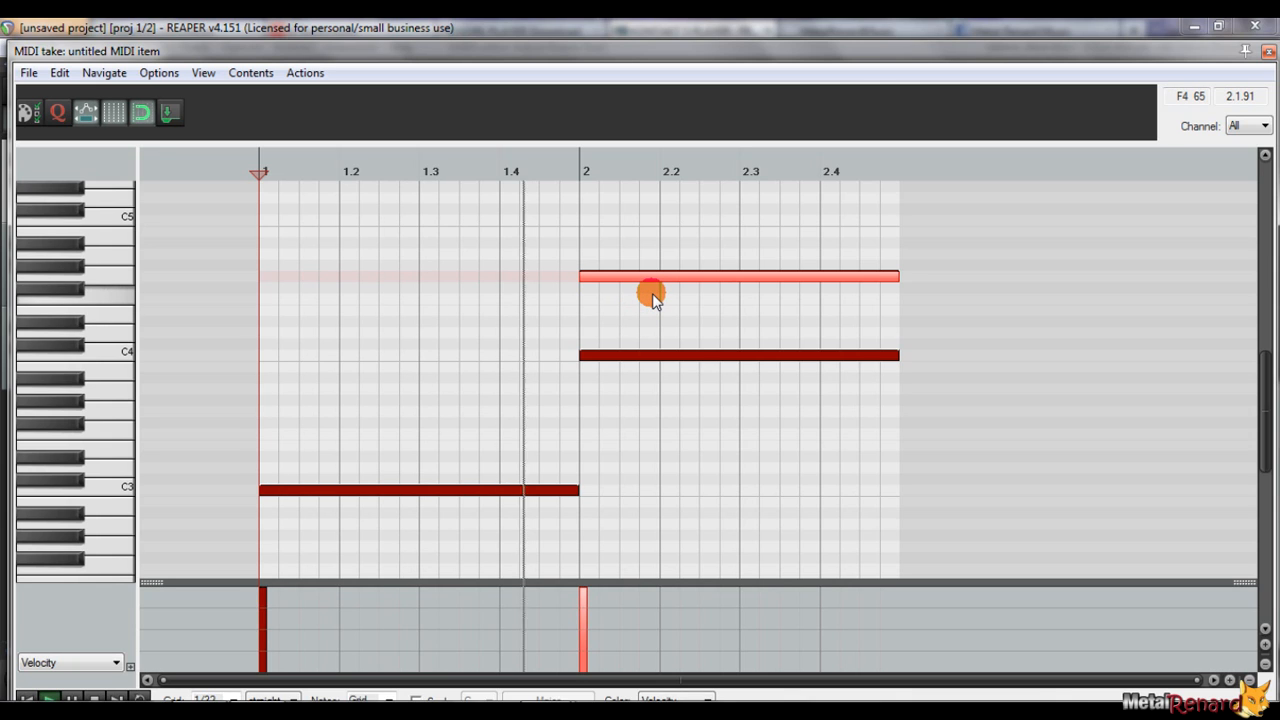
pyautogui.press('space')
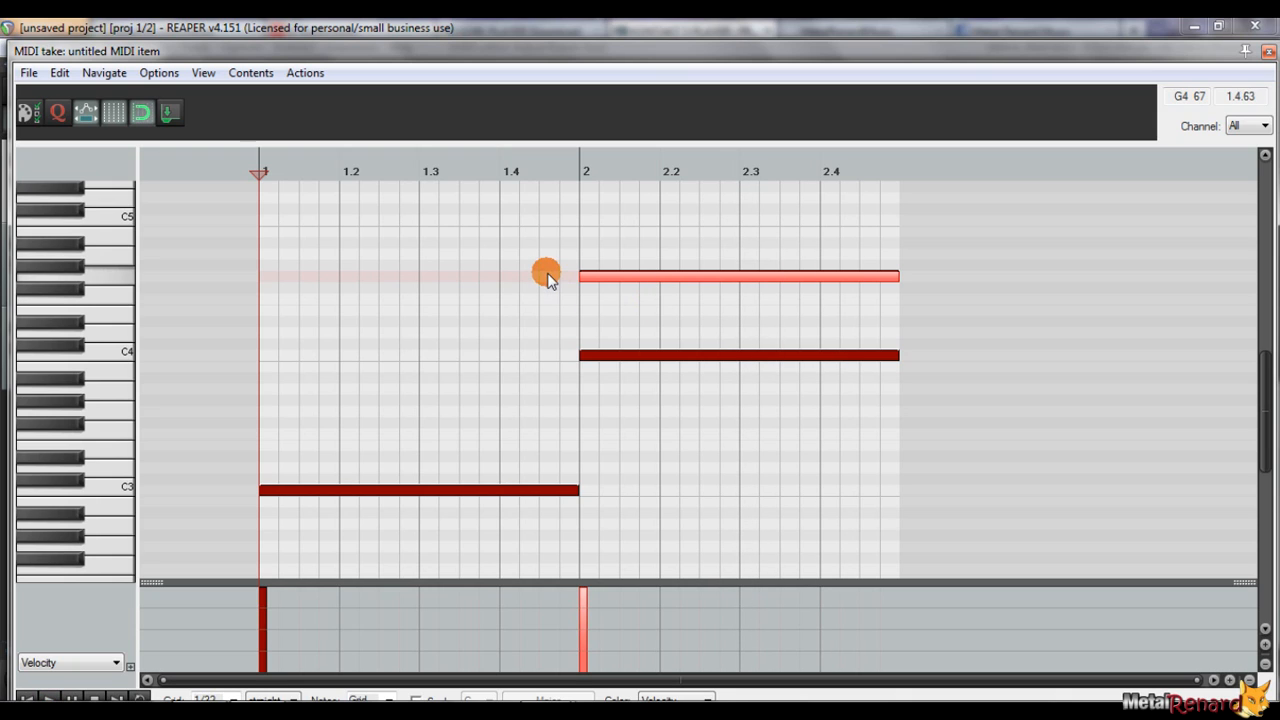
pyautogui.press('Escape')
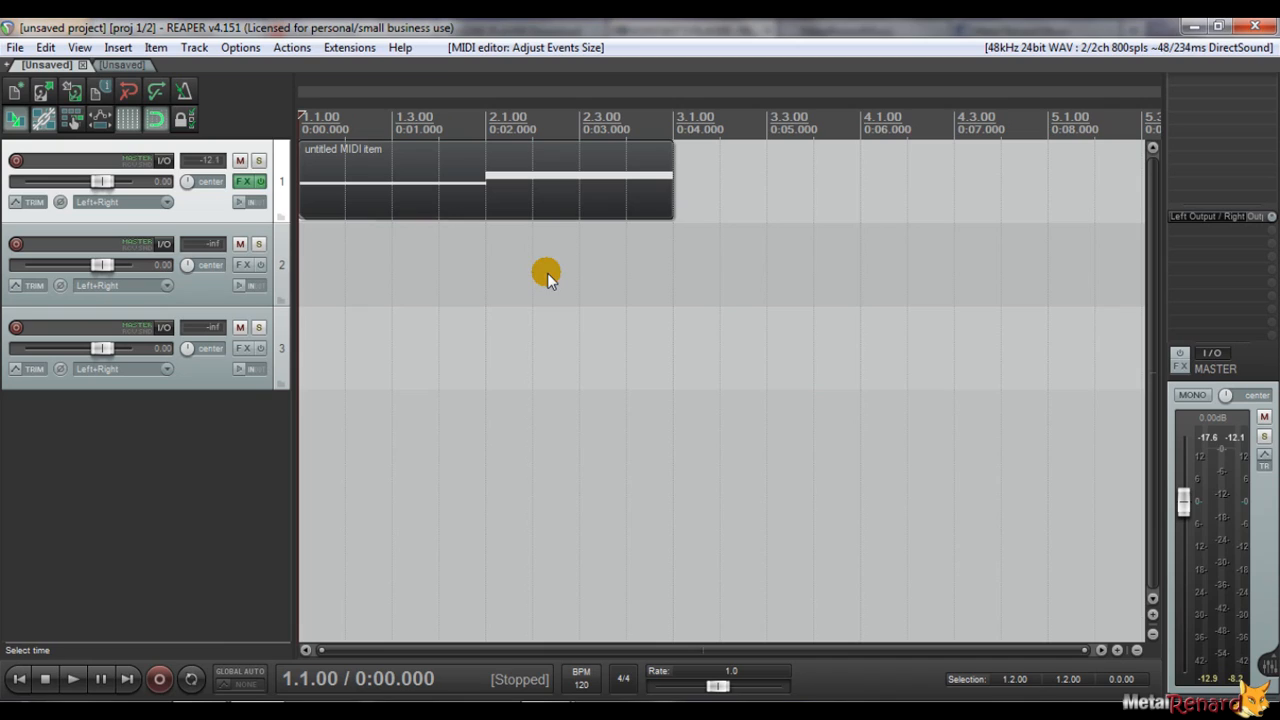
# Add the ReaVerbate (Cockos) effect to track 1 after SampleTank, filtering the list of all plugins by "verb".
pyautogui.click(243, 181)
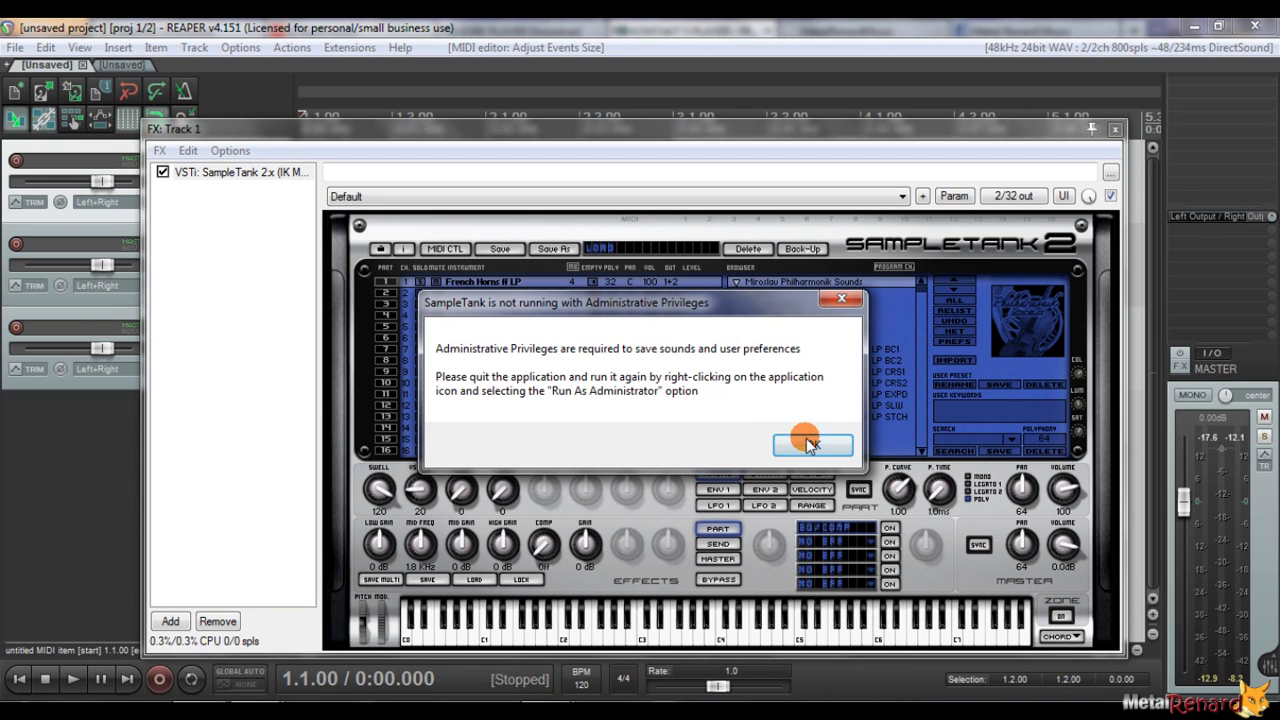
pyautogui.click(806, 441)
pyautogui.doubleClick(238, 199)
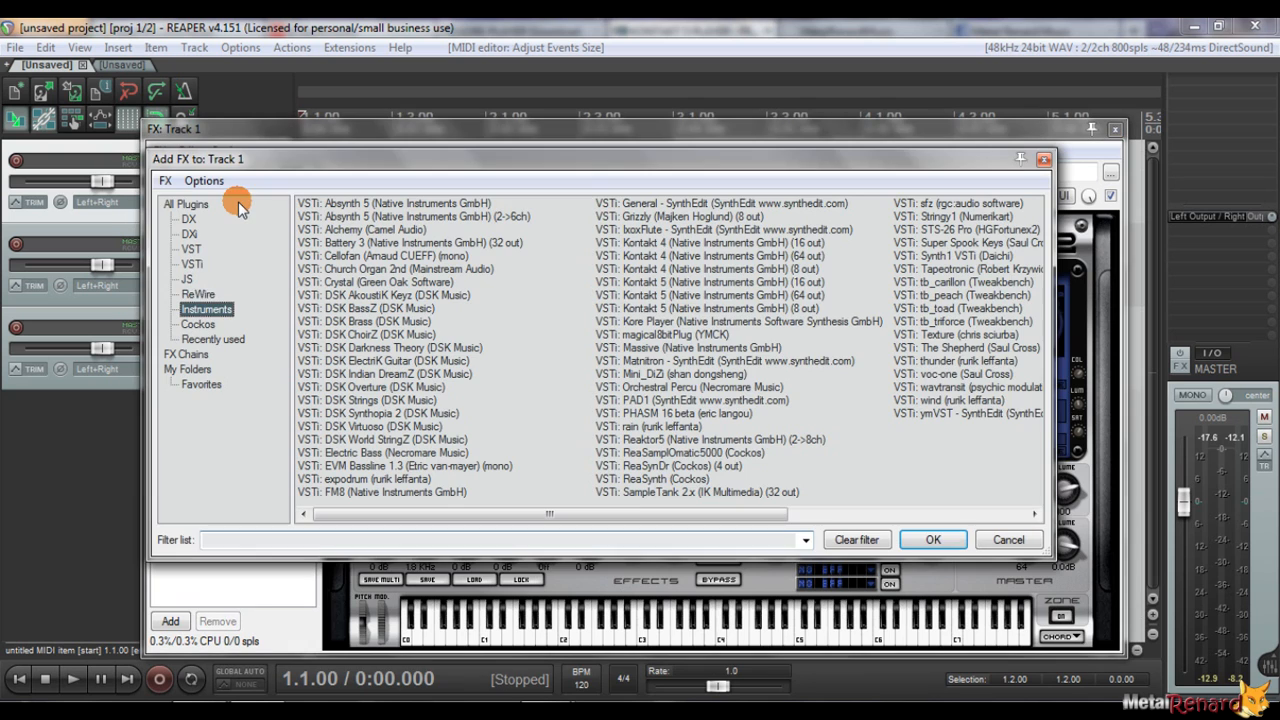
pyautogui.click(208, 312)
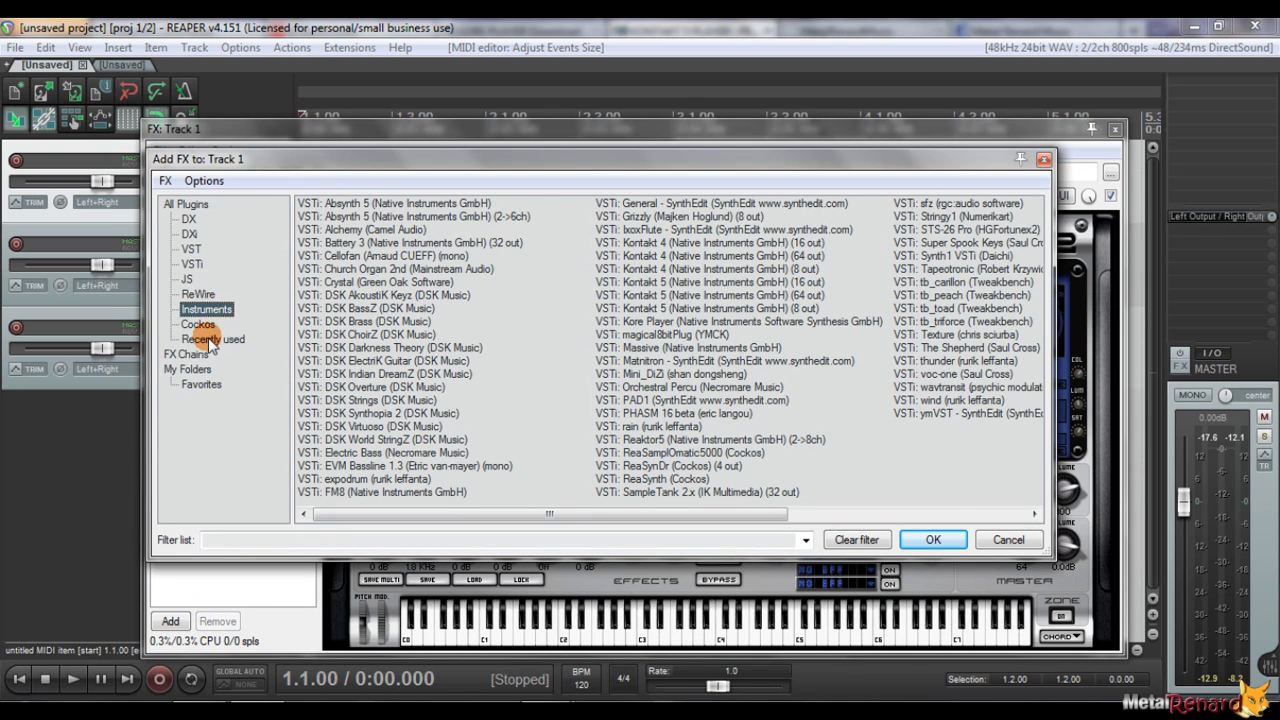
pyautogui.click(192, 205)
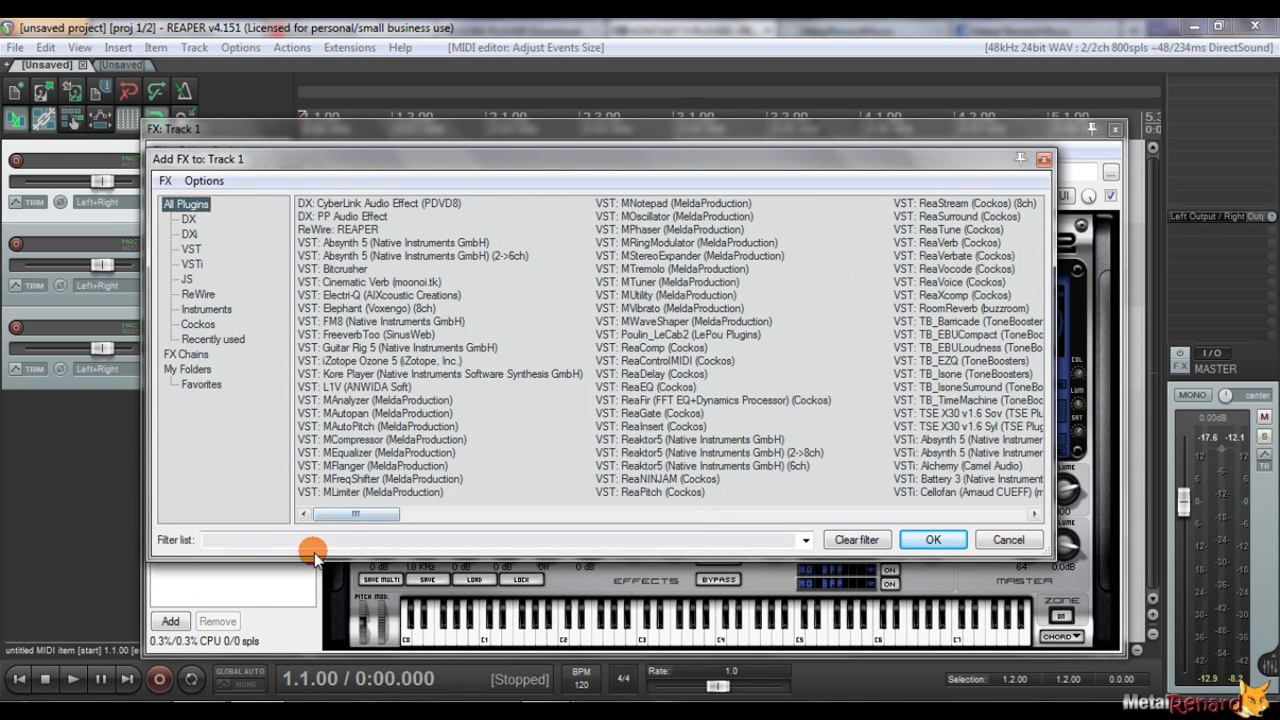
pyautogui.click(313, 548)
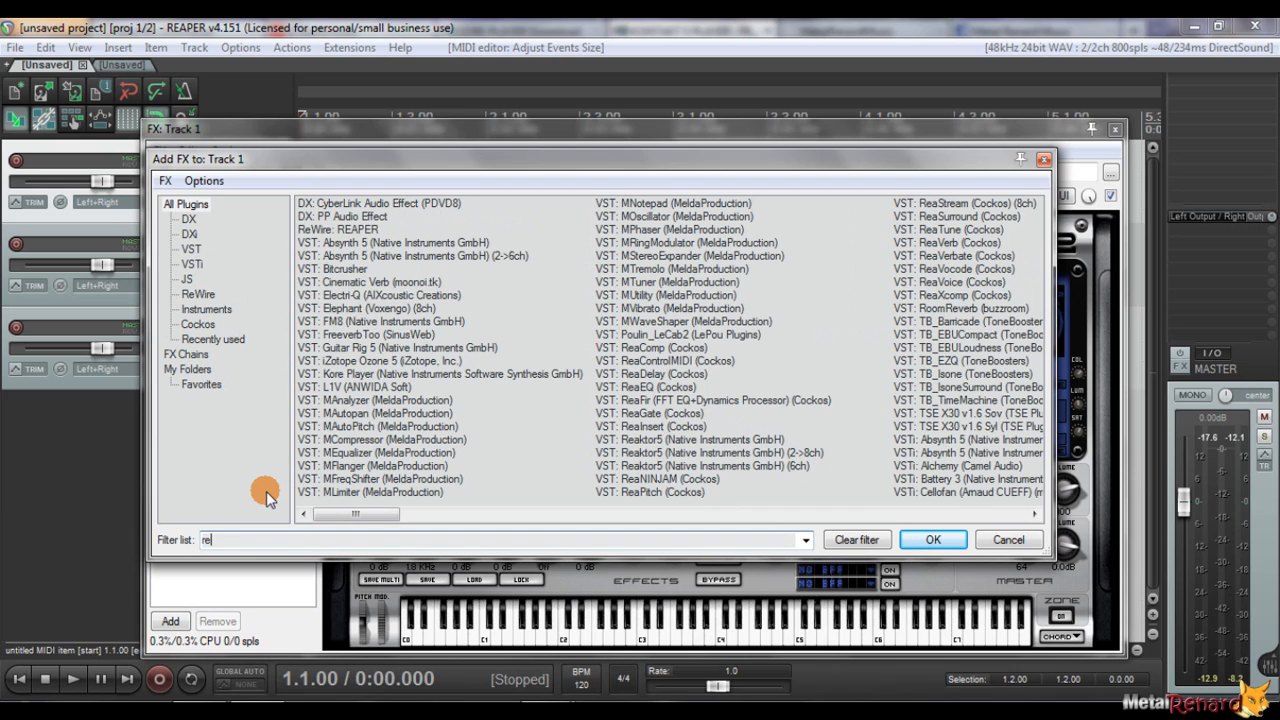
pyautogui.write('revr')
pyautogui.press('BackSpace')
pyautogui.press('BackSpace')
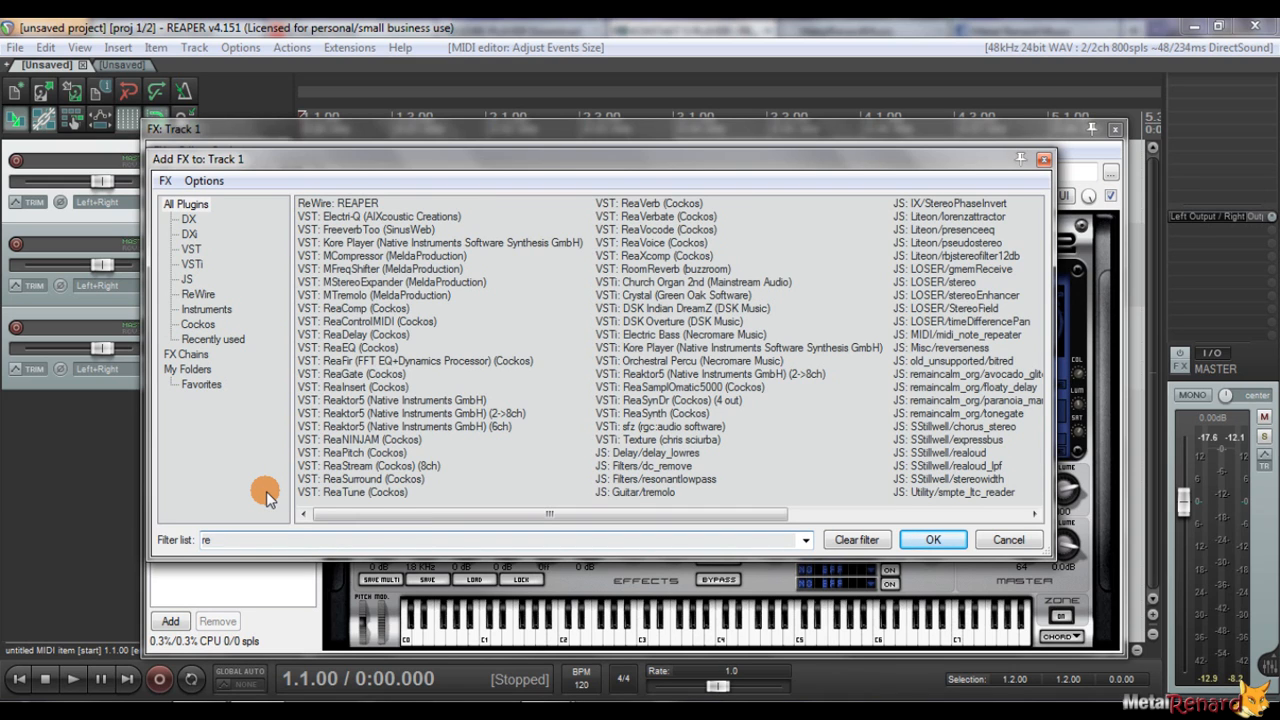
pyautogui.write('v')
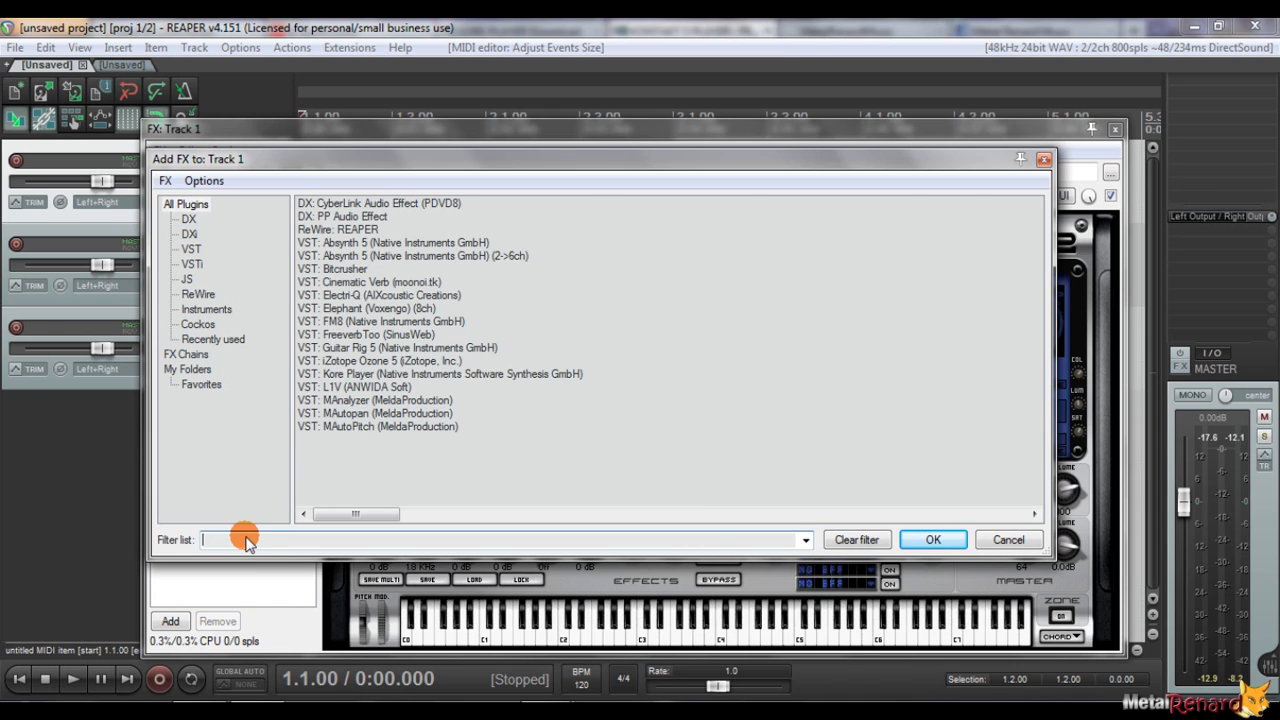
pyautogui.write('verb')
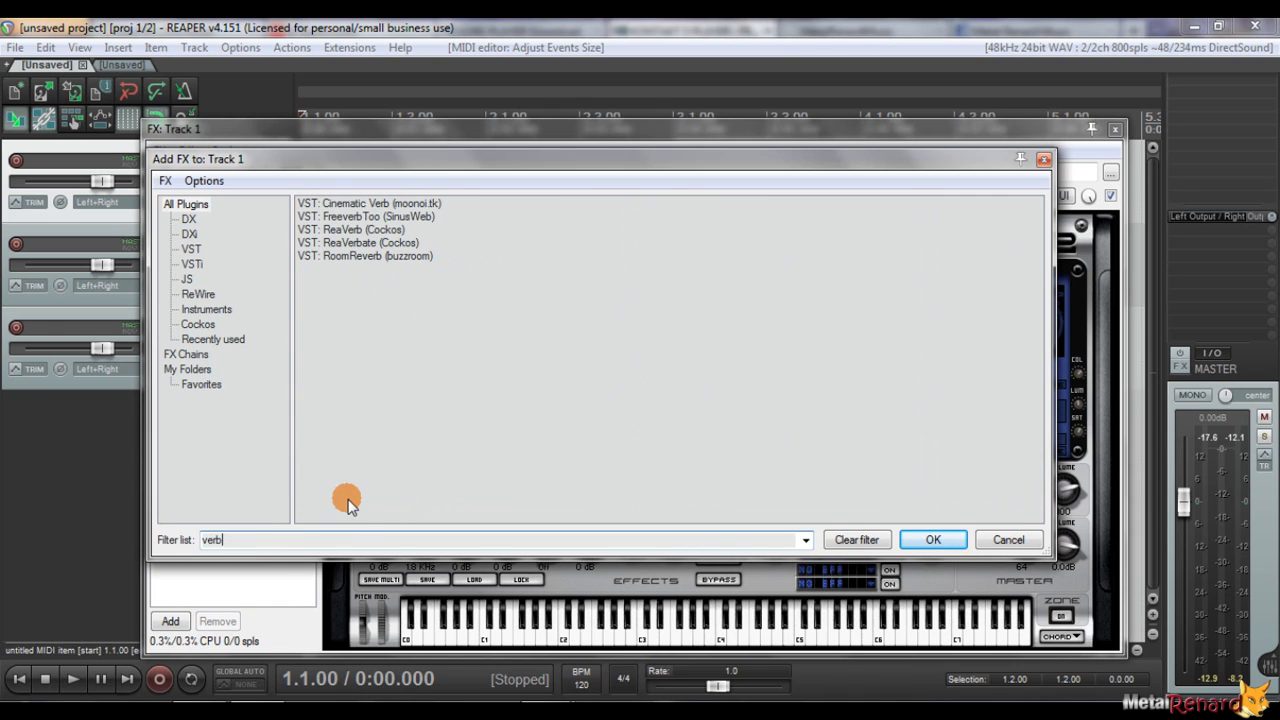
pyautogui.doubleClick(369, 244)
# Set ReaVerbate's room size to 92 while the horn notes play, and stop playback.
pyautogui.press('space')
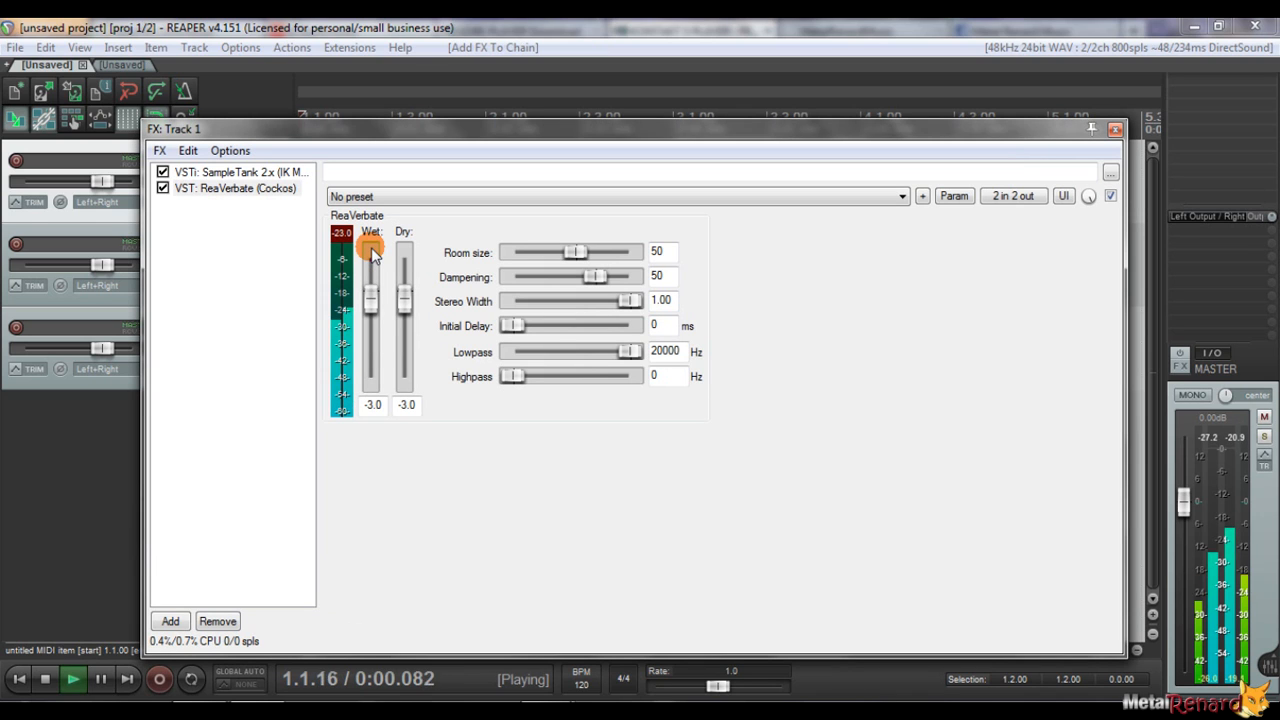
pyautogui.moveTo(571, 251); pyautogui.dragTo(622, 251)
pyautogui.press('space')
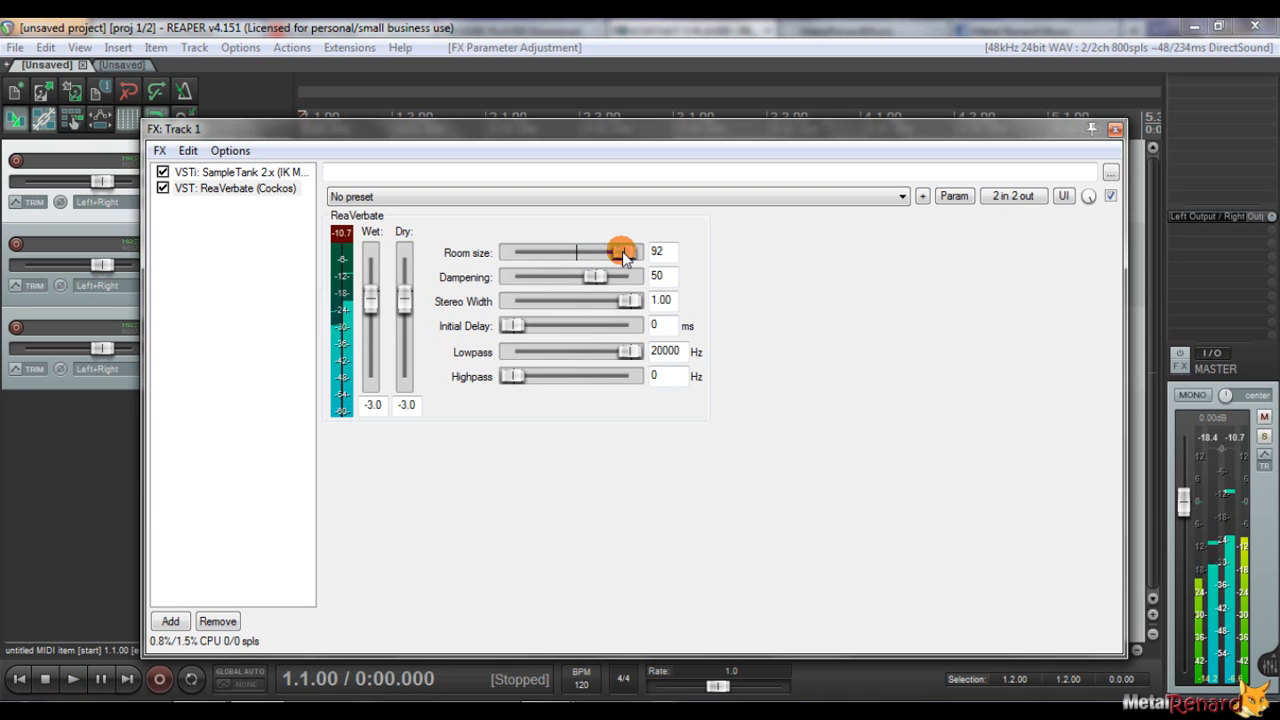
# Play the horn notes through the reverb twice, stopping each time, and close track 1's effects window.
pyautogui.press('space')
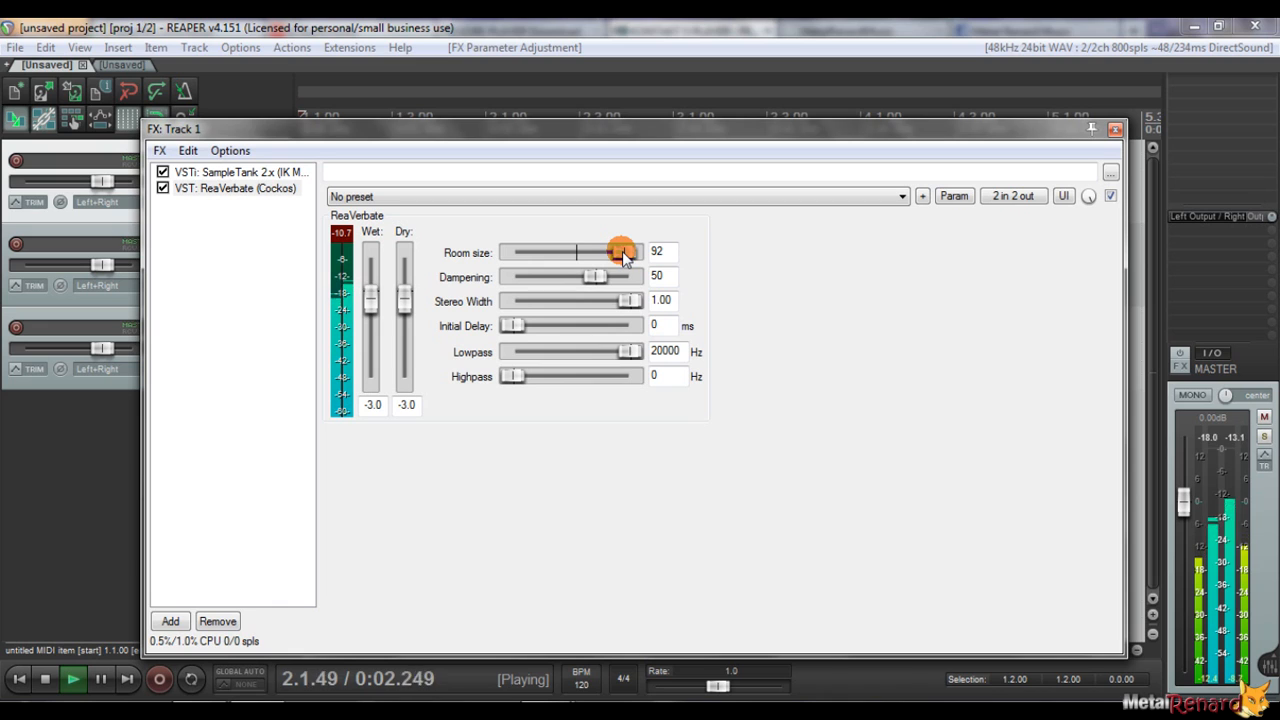
pyautogui.press('space')
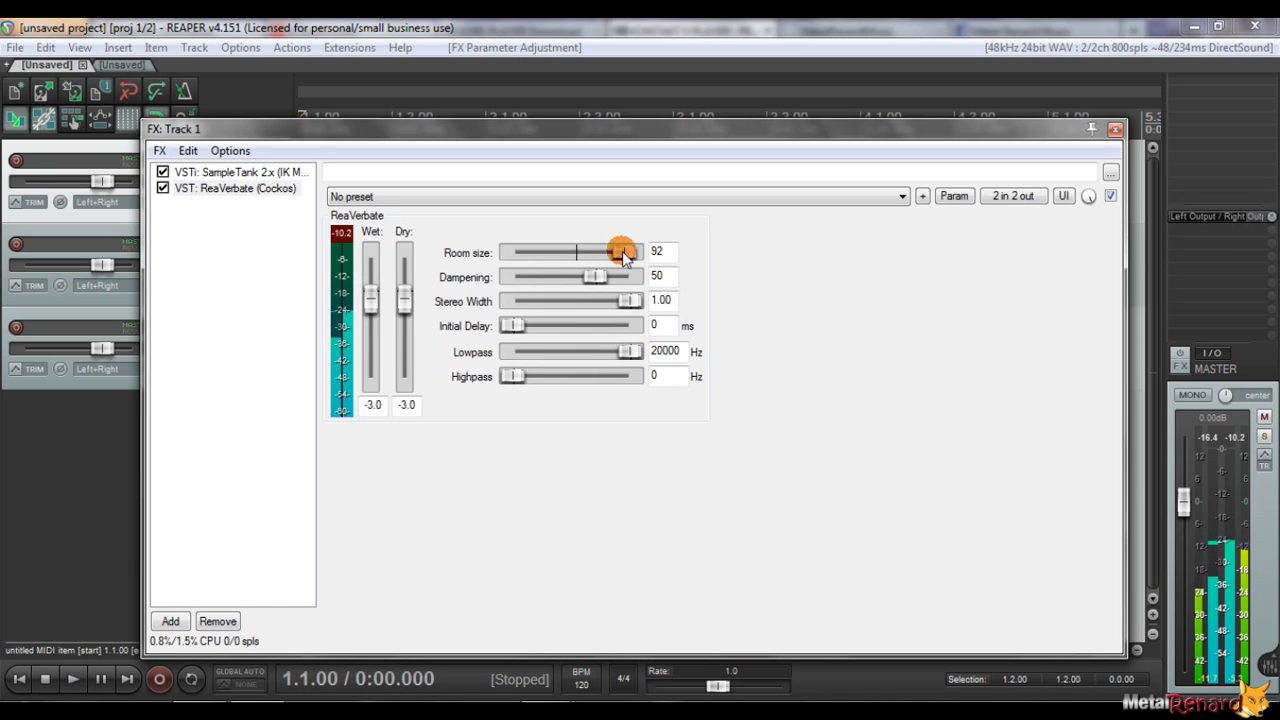
pyautogui.press('space')
pyautogui.press('space')
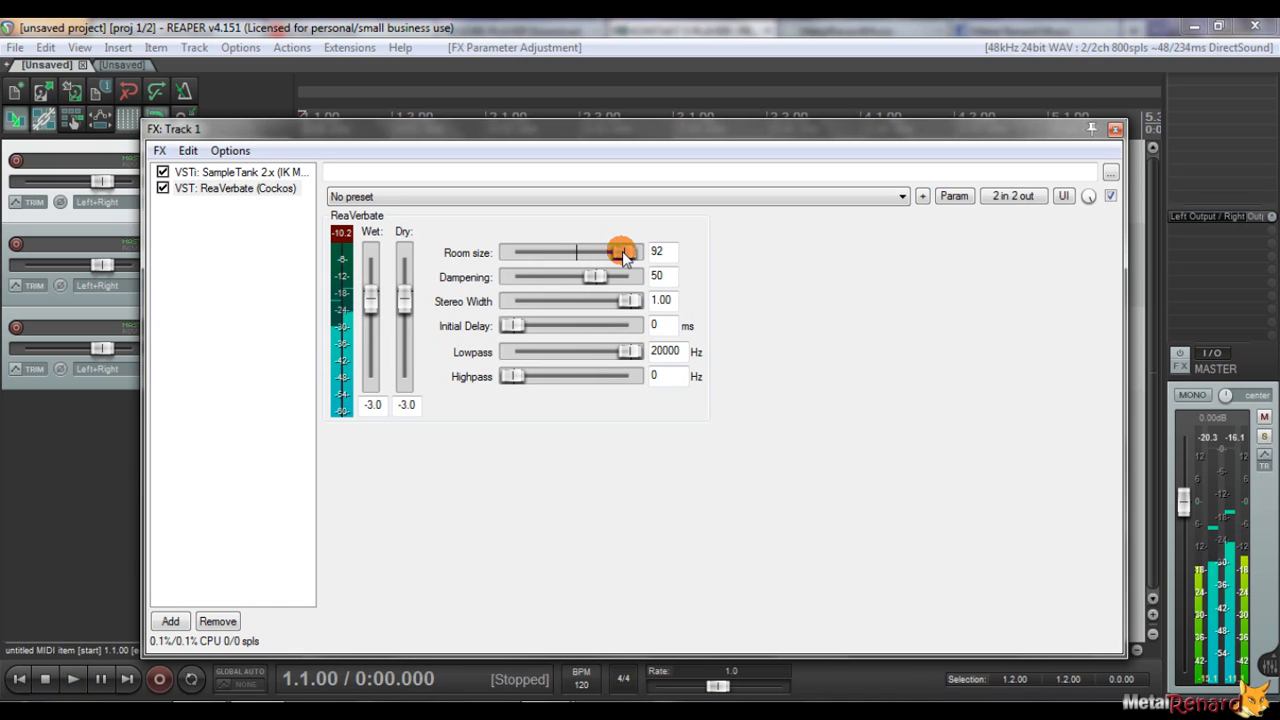
pyautogui.press('Escape')
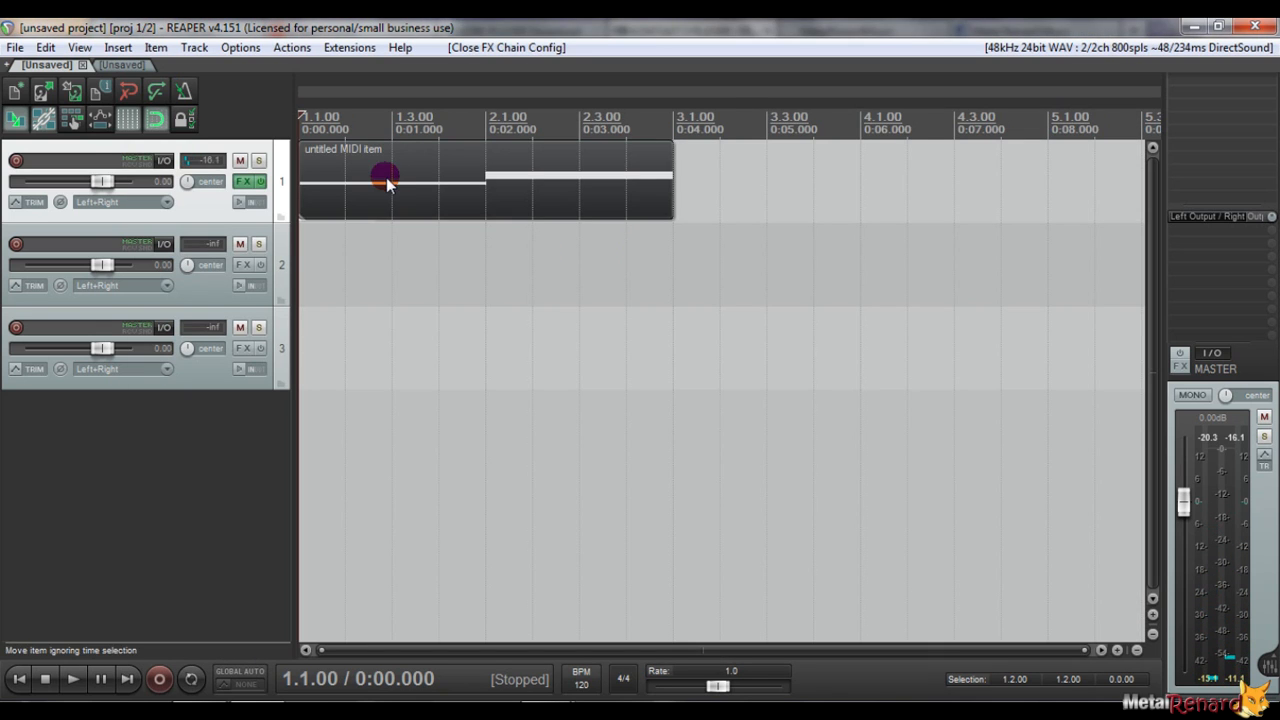
# Add the Kore Player instrument to track 2 from the full plugin list.
pyautogui.click(245, 266)
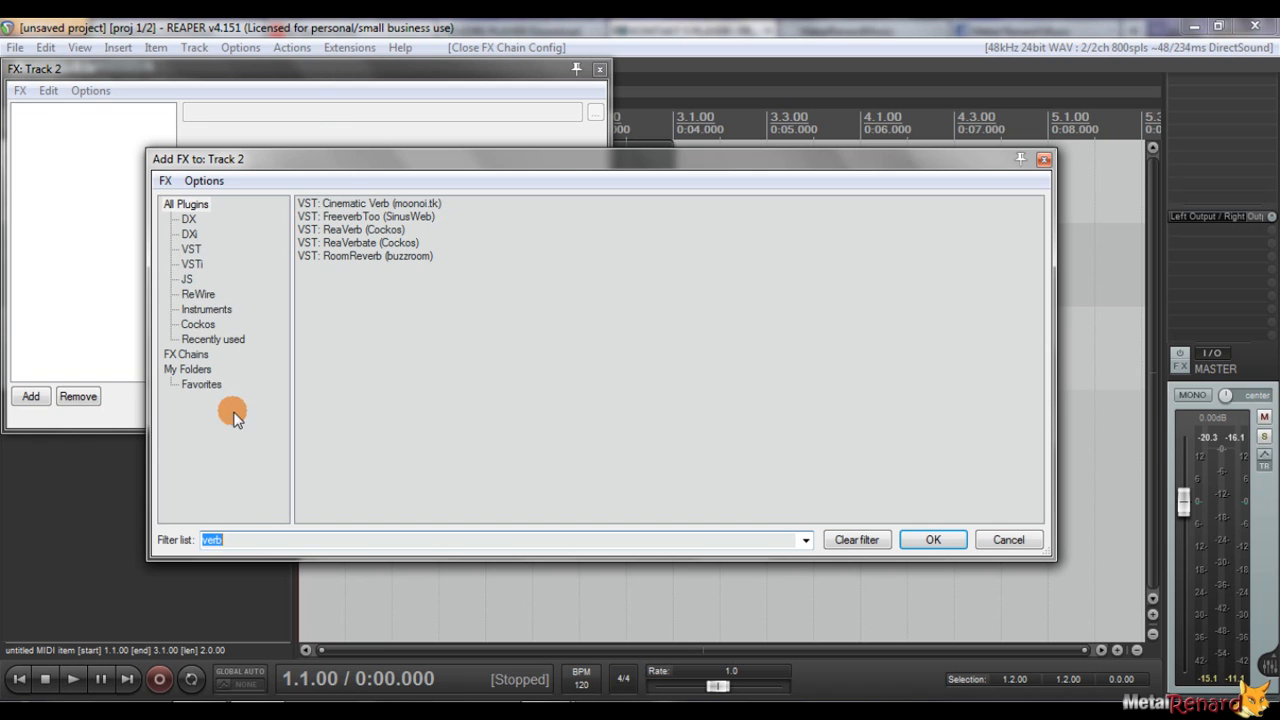
pyautogui.click(201, 384)
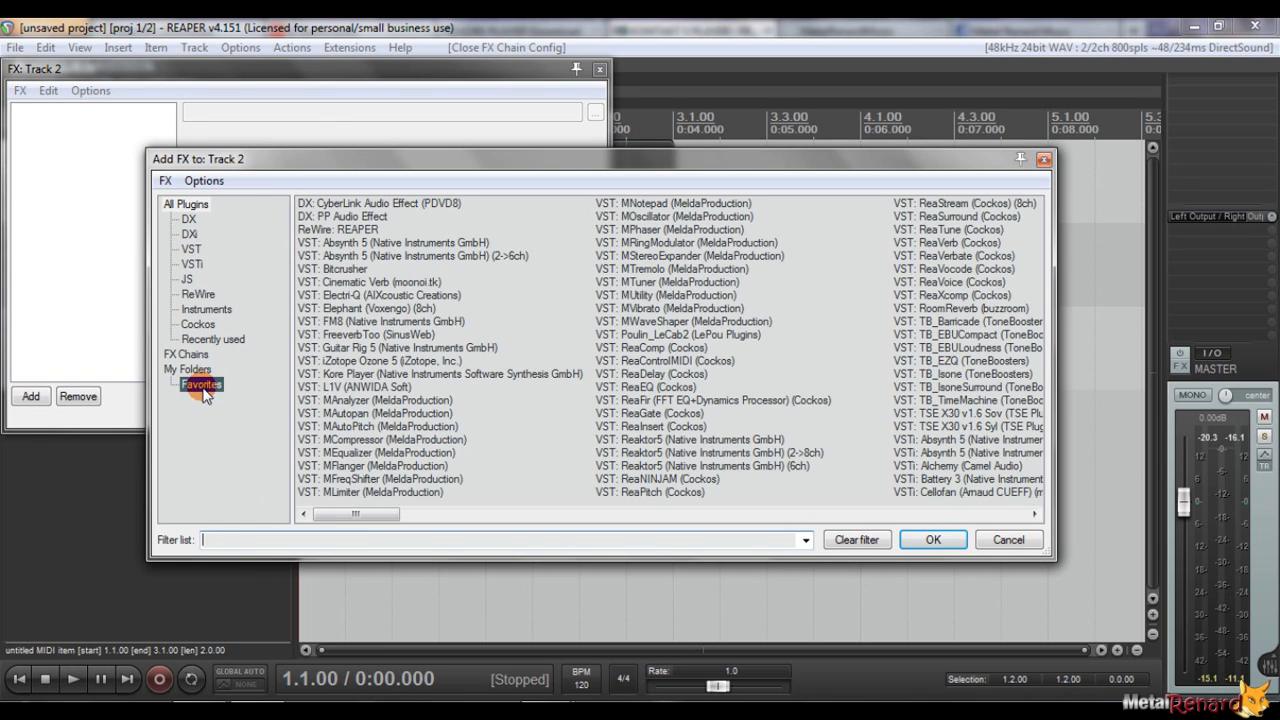
pyautogui.doubleClick(691, 416)
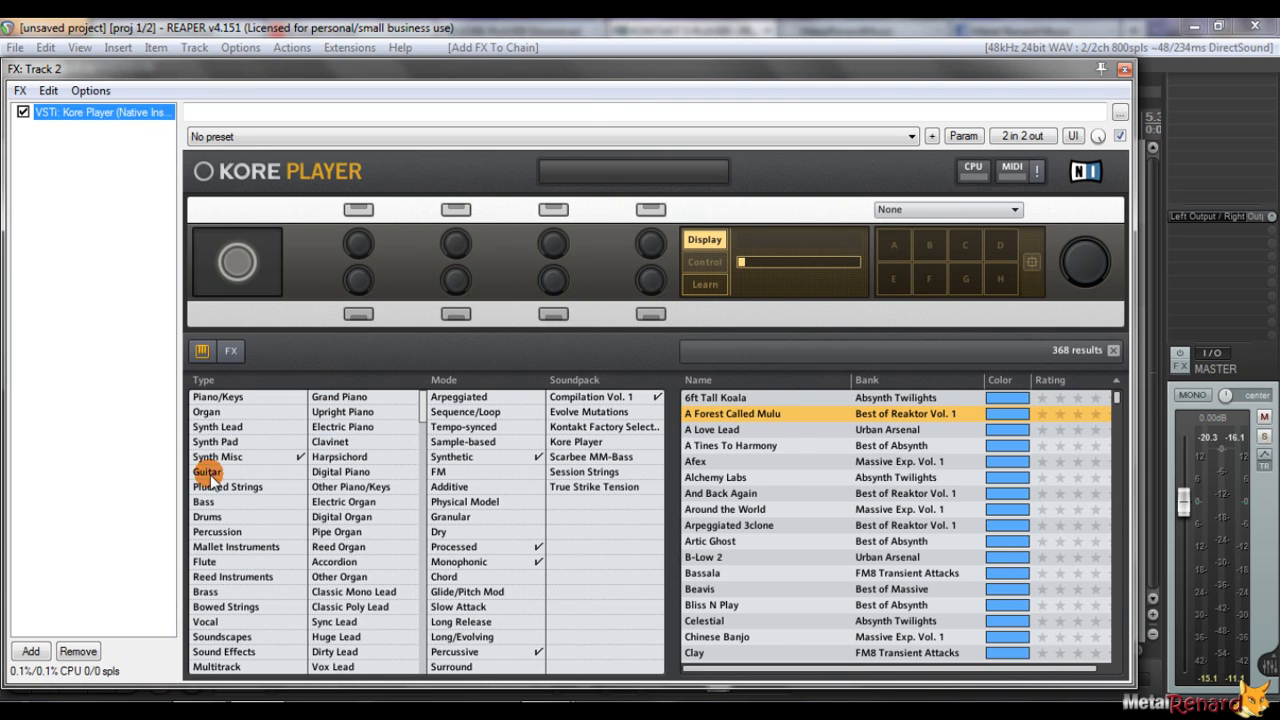
# Load the Sky Kit sound from Kore Player's Drums type and close track 2's effects window.
pyautogui.click(210, 516)
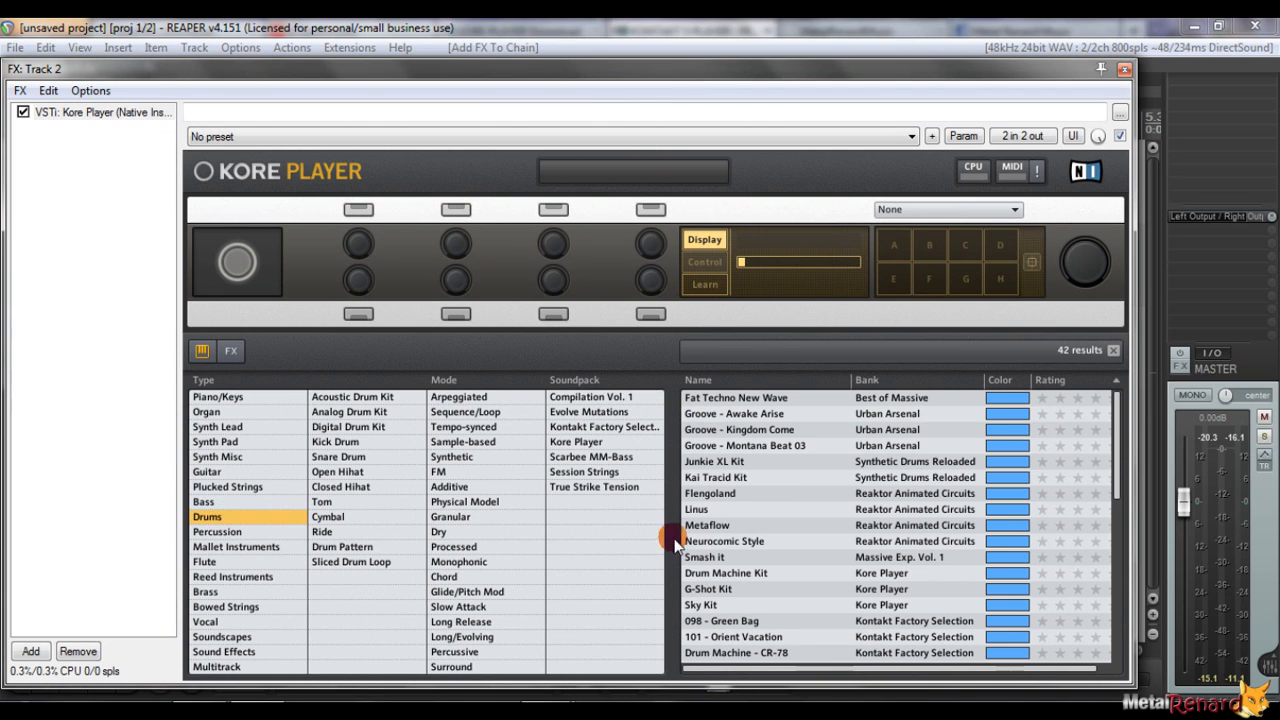
pyautogui.click(724, 605)
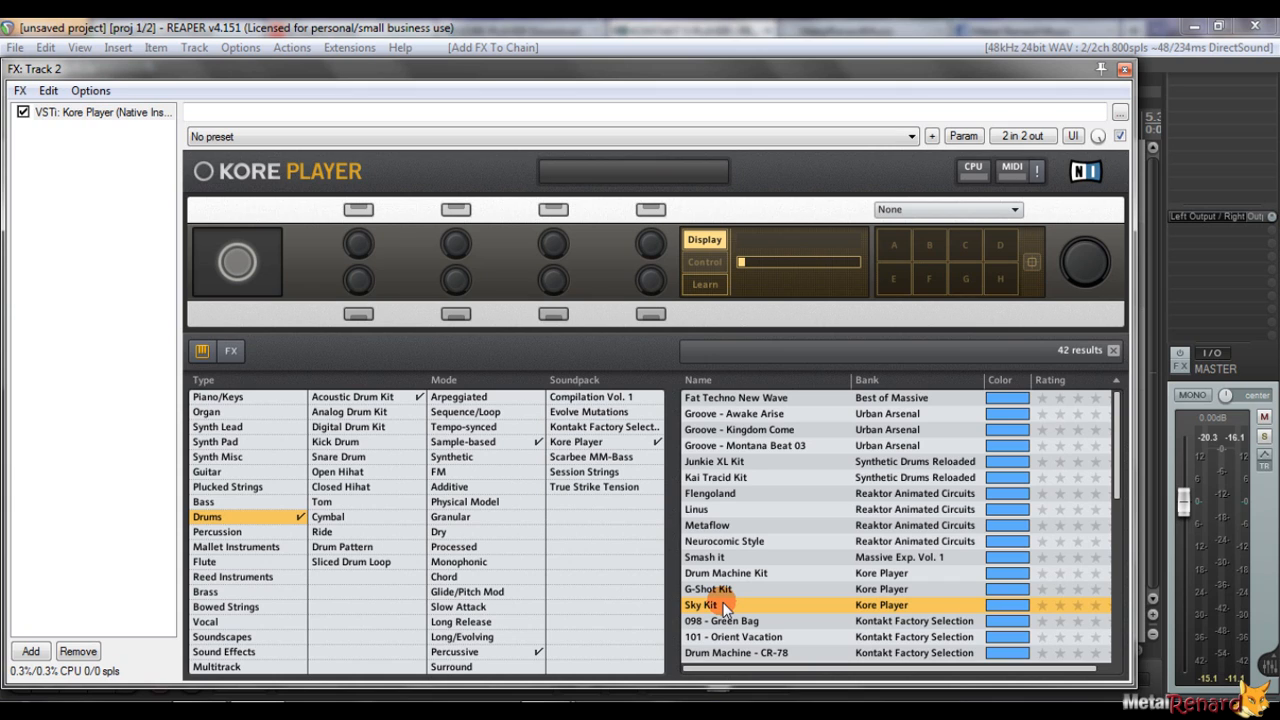
pyautogui.doubleClick(724, 605)
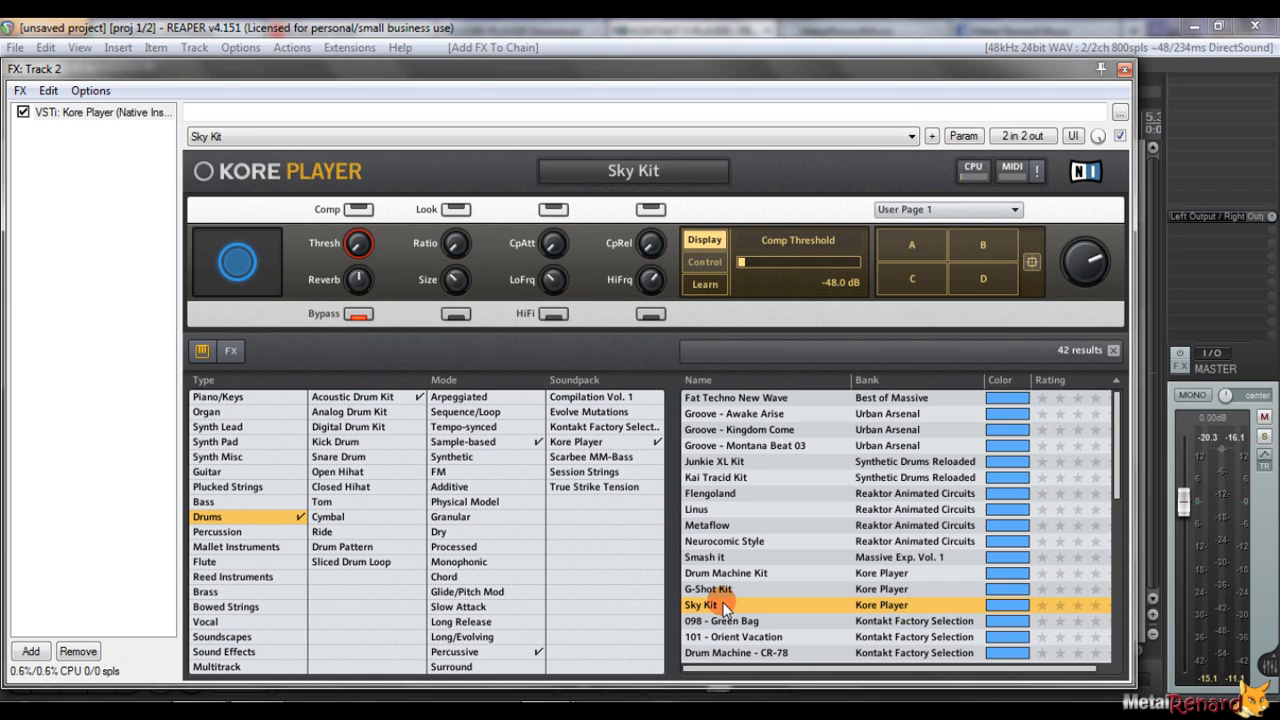
pyautogui.press('Escape')
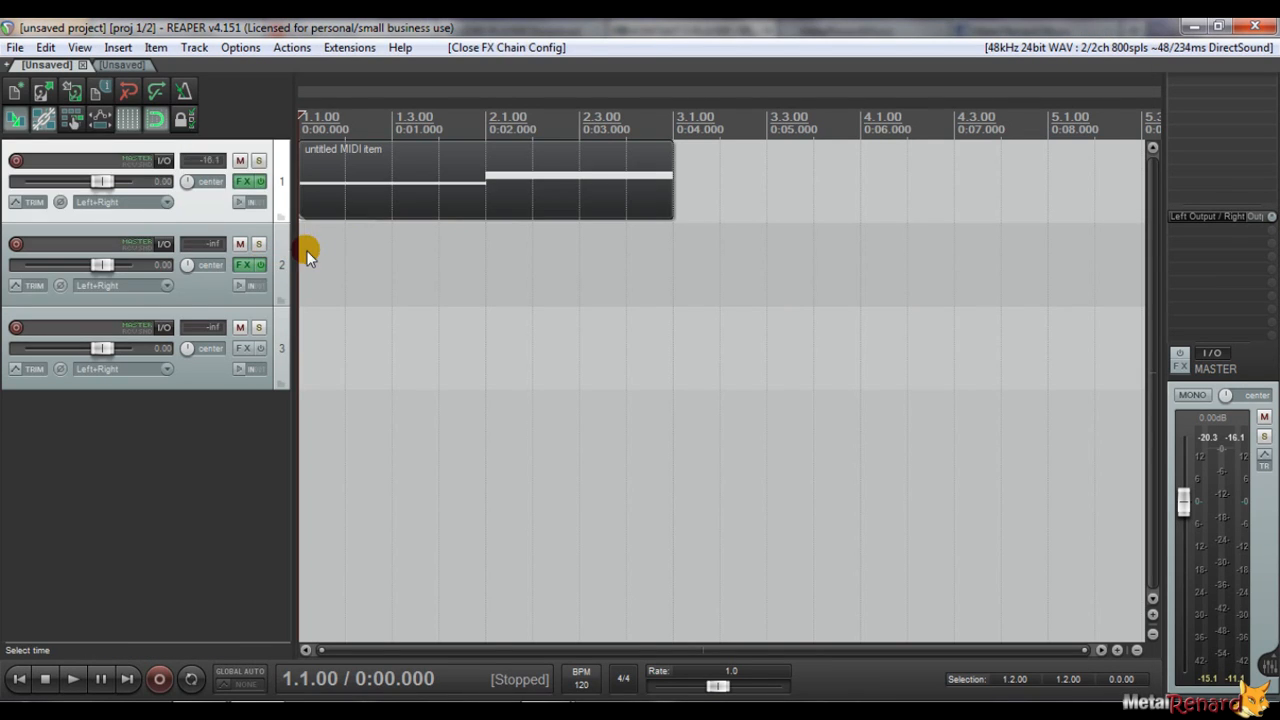
# Draw an empty MIDI item on track 2 spanning bars 1 and 2, matching the item above it.
pyautogui.click(318, 252)
pyautogui.click(332, 257)
pyautogui.moveTo(321, 251); pyautogui.dragTo(660, 264)
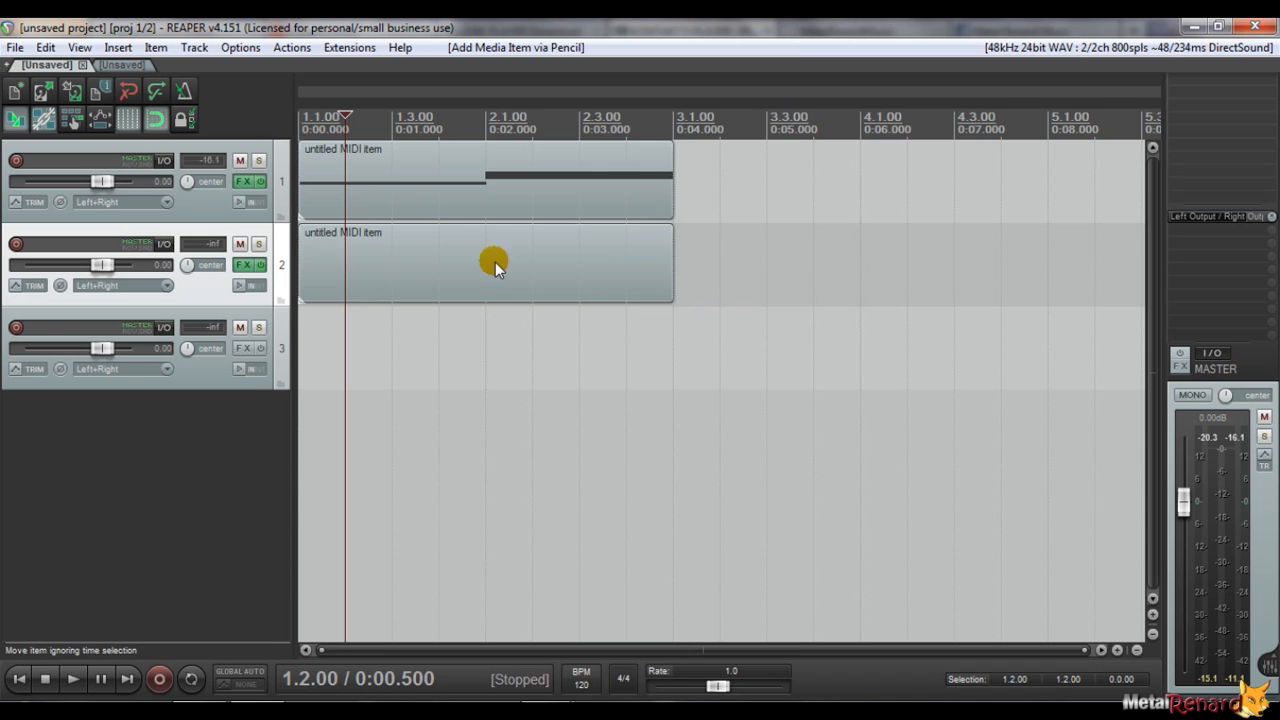
# Open the track 2 MIDI item in the built-in MIDI editor and maximize the editor window.
pyautogui.rightClick(409, 263)
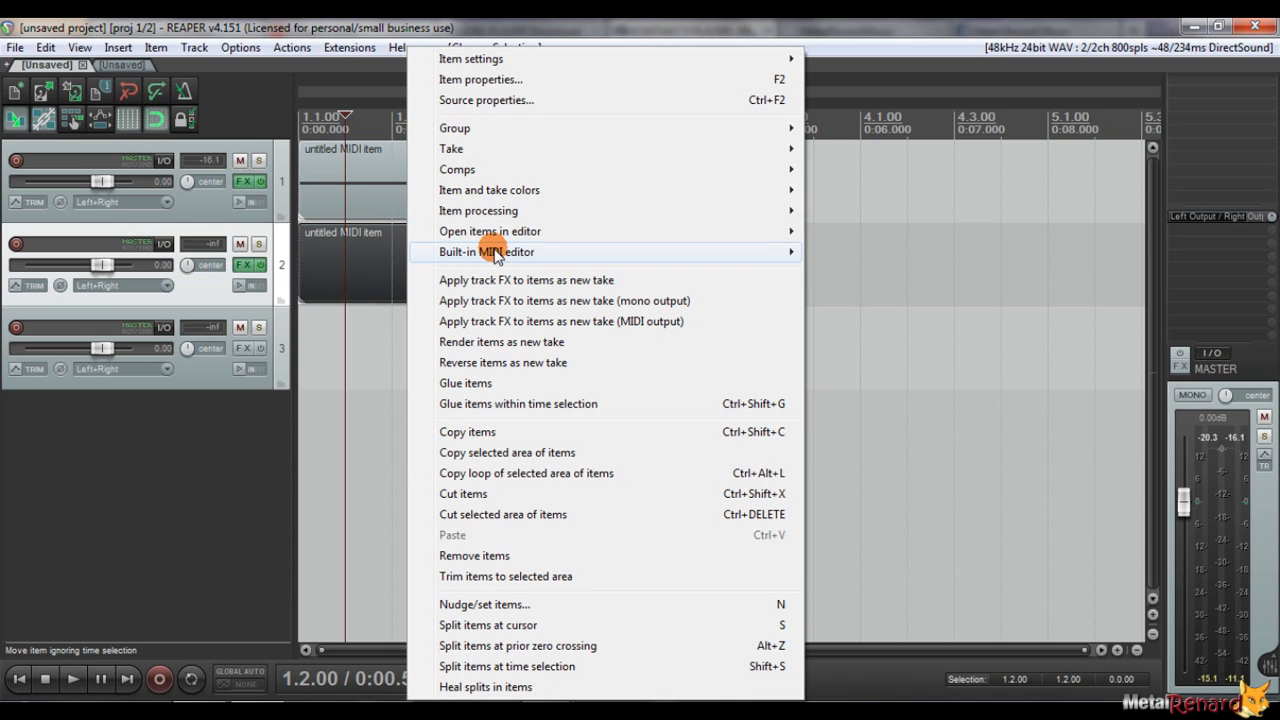
pyautogui.moveTo(495, 252)
pyautogui.click(900, 250)
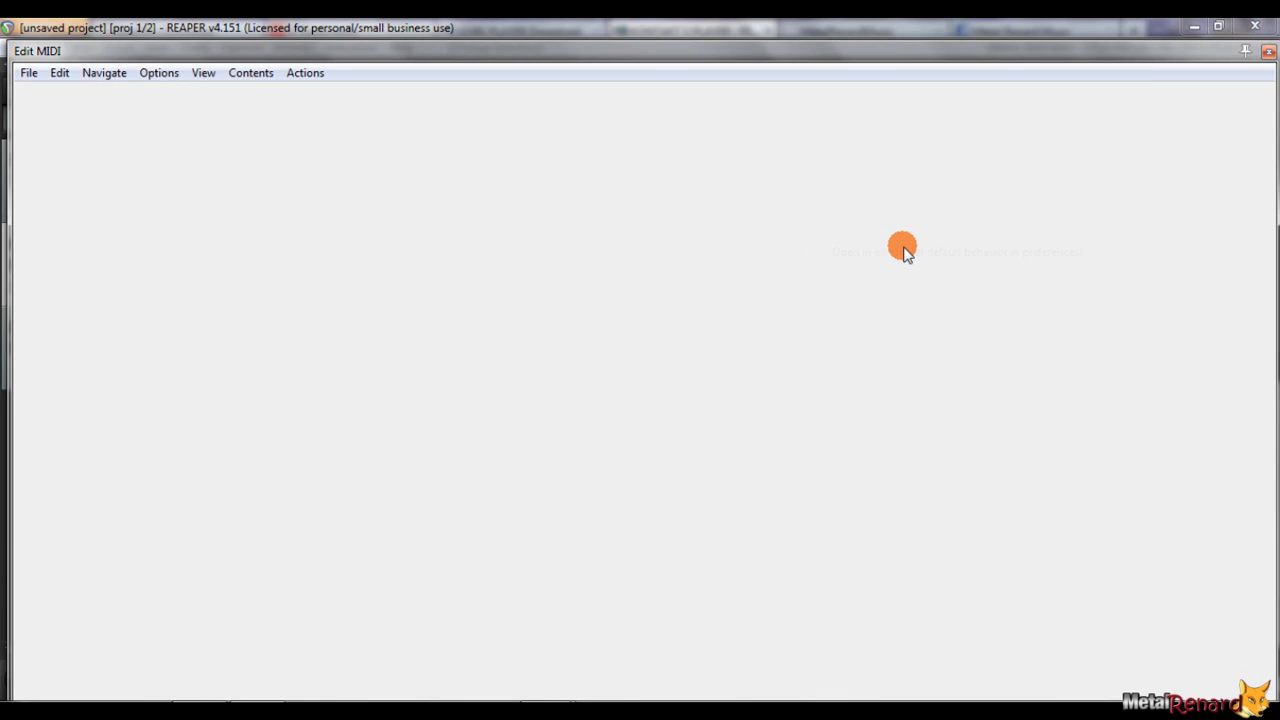
pyautogui.doubleClick(489, 52)
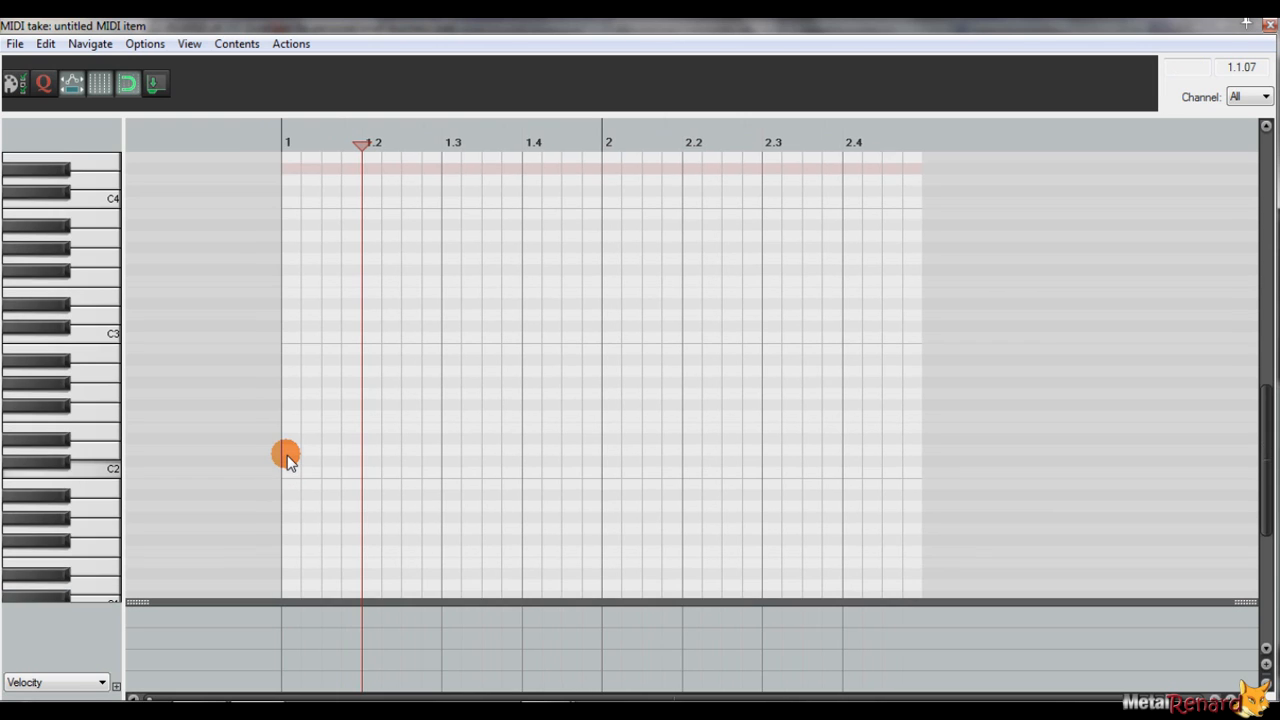
# Remove the trial note at the start of bar 1 and audition the drum sounds on the piano keys from B1 upward.
pyautogui.click(286, 441)
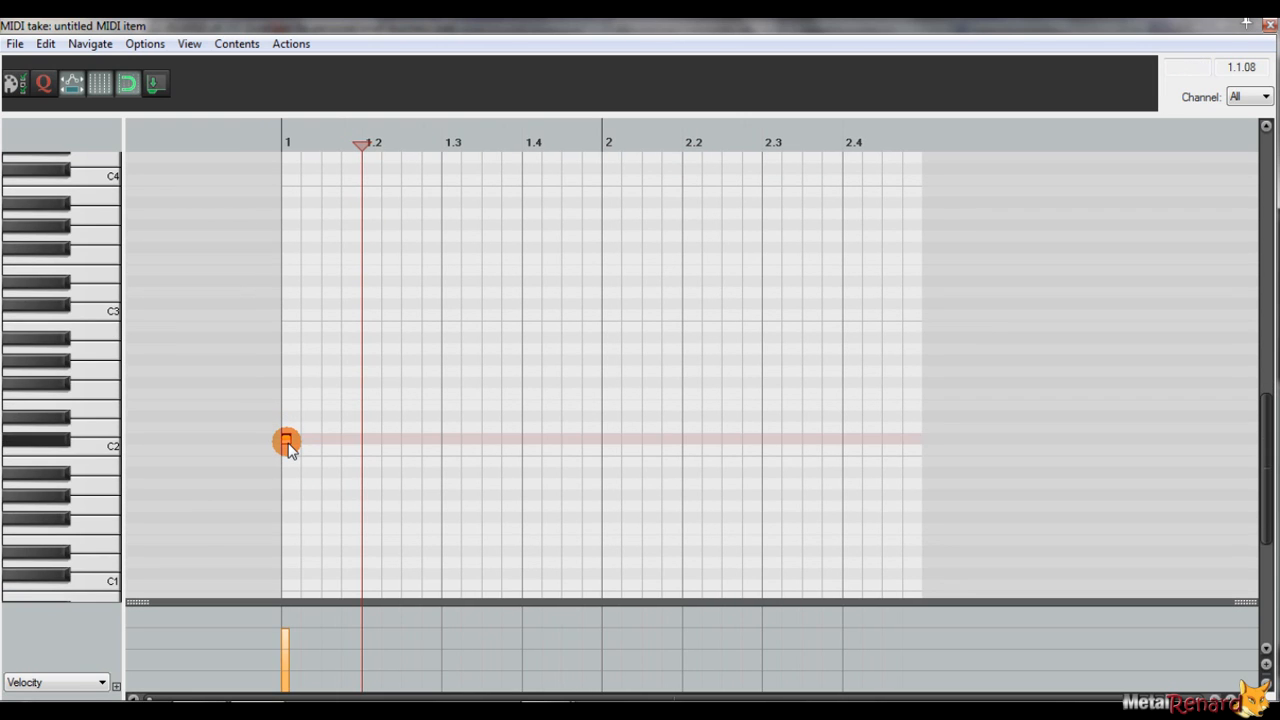
pyautogui.doubleClick(287, 443)
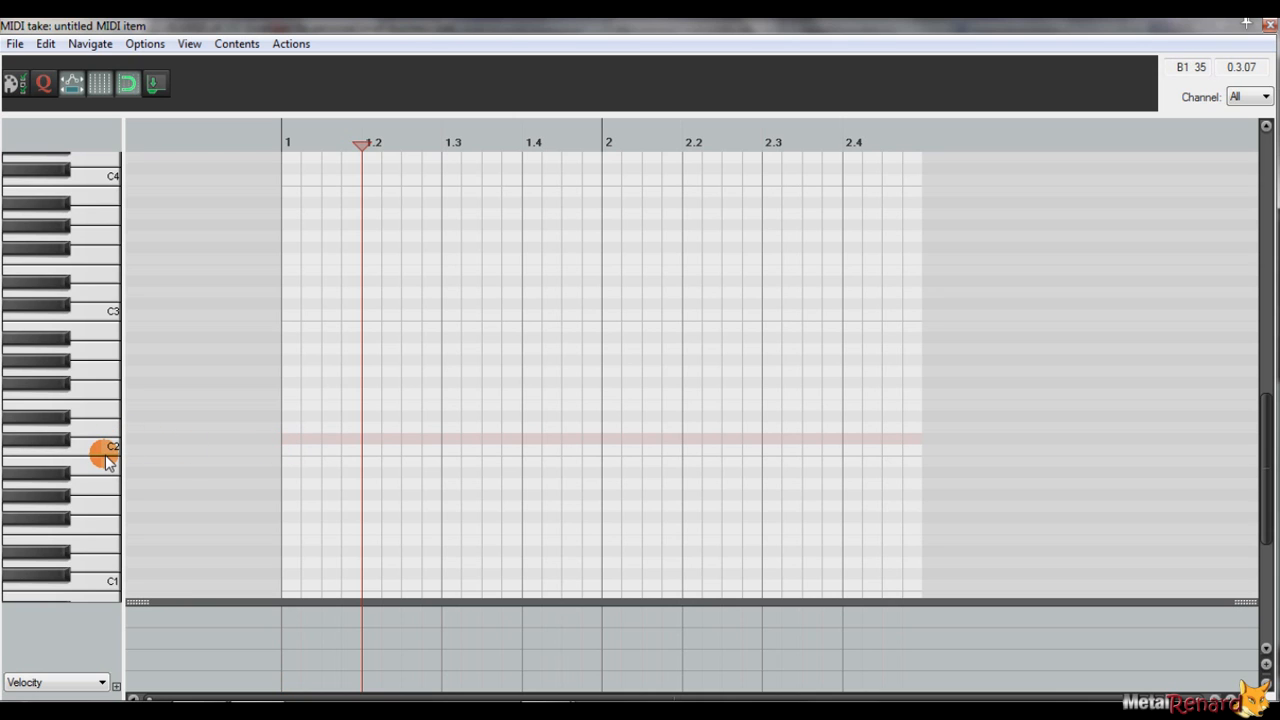
pyautogui.moveTo(105, 455); pyautogui.dragTo(62, 160)
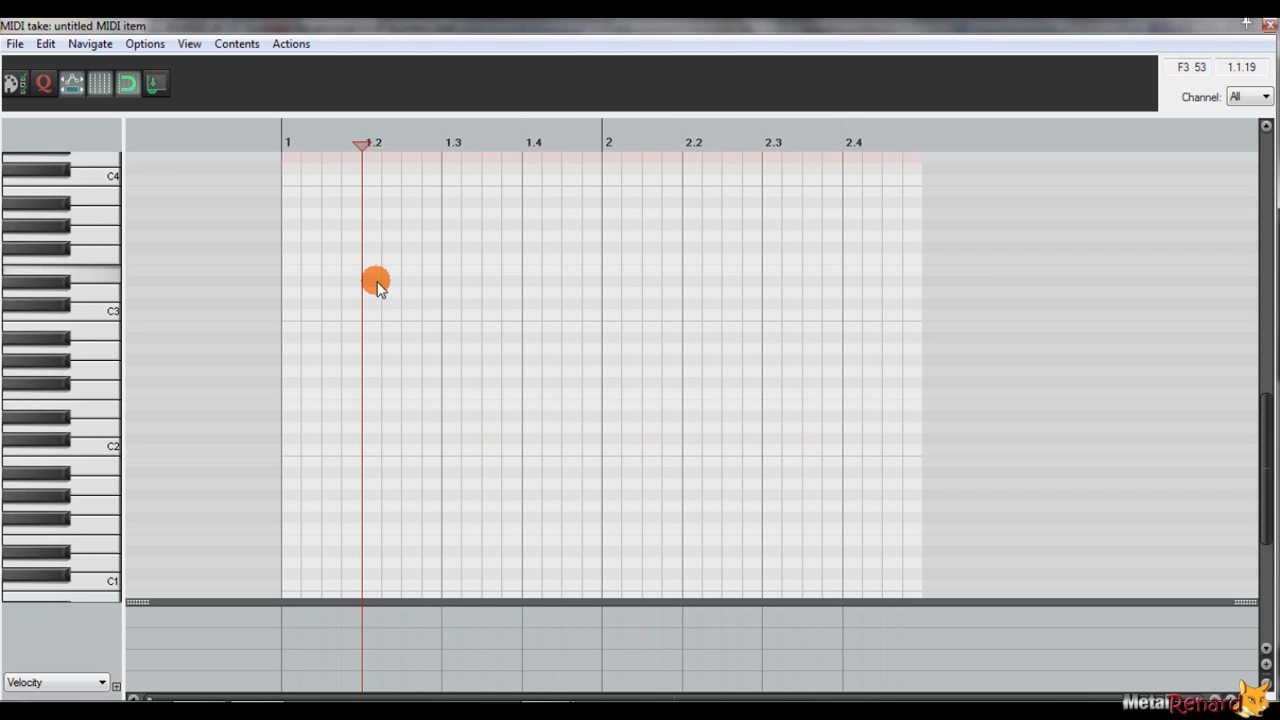
# Draw short C2 drum notes on beats 1 and 3 of both bars.
pyautogui.moveTo(342, 237); pyautogui.dragTo(240, 448)
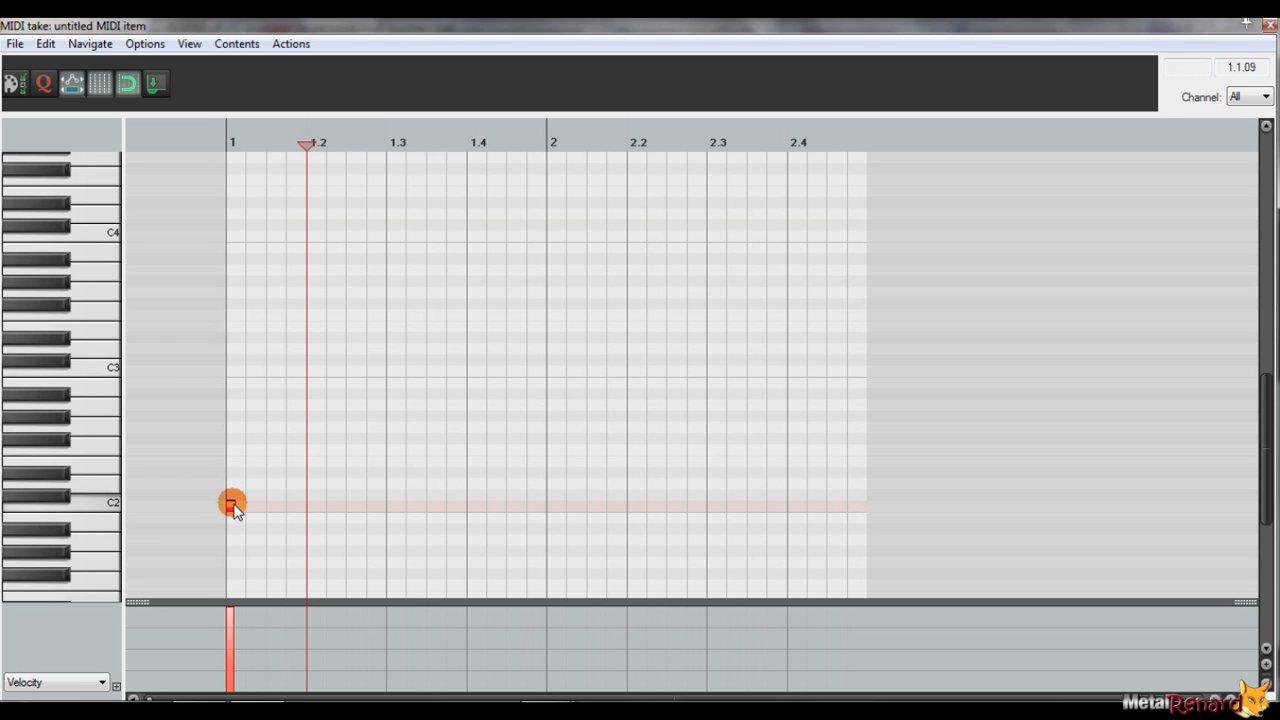
pyautogui.scroll(1, 263, 505)
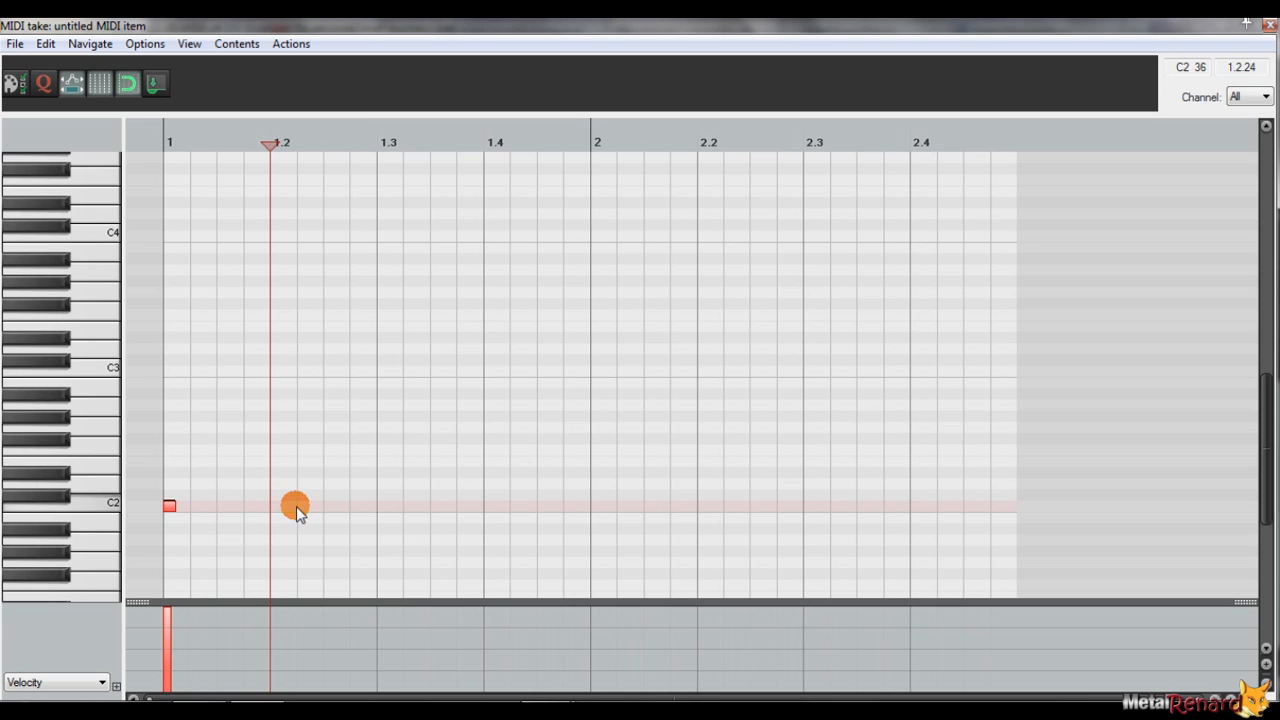
pyautogui.click(380, 506)
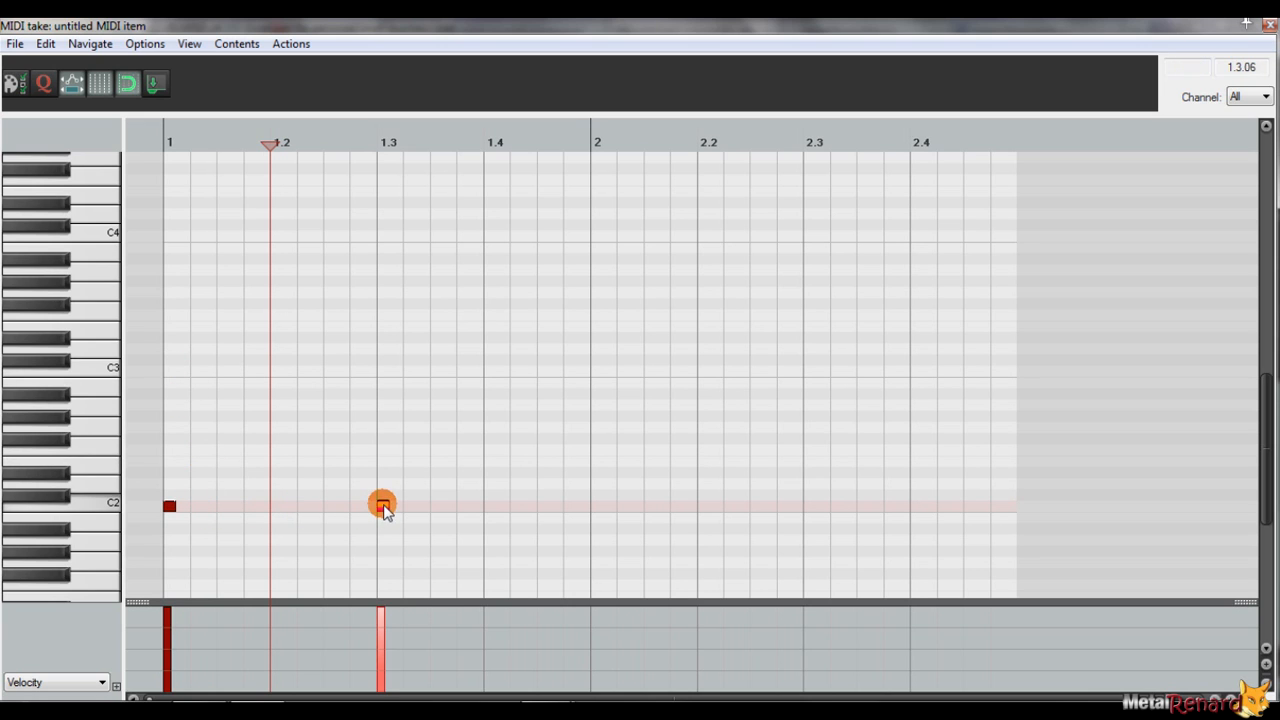
pyautogui.click(597, 506)
pyautogui.click(807, 506)
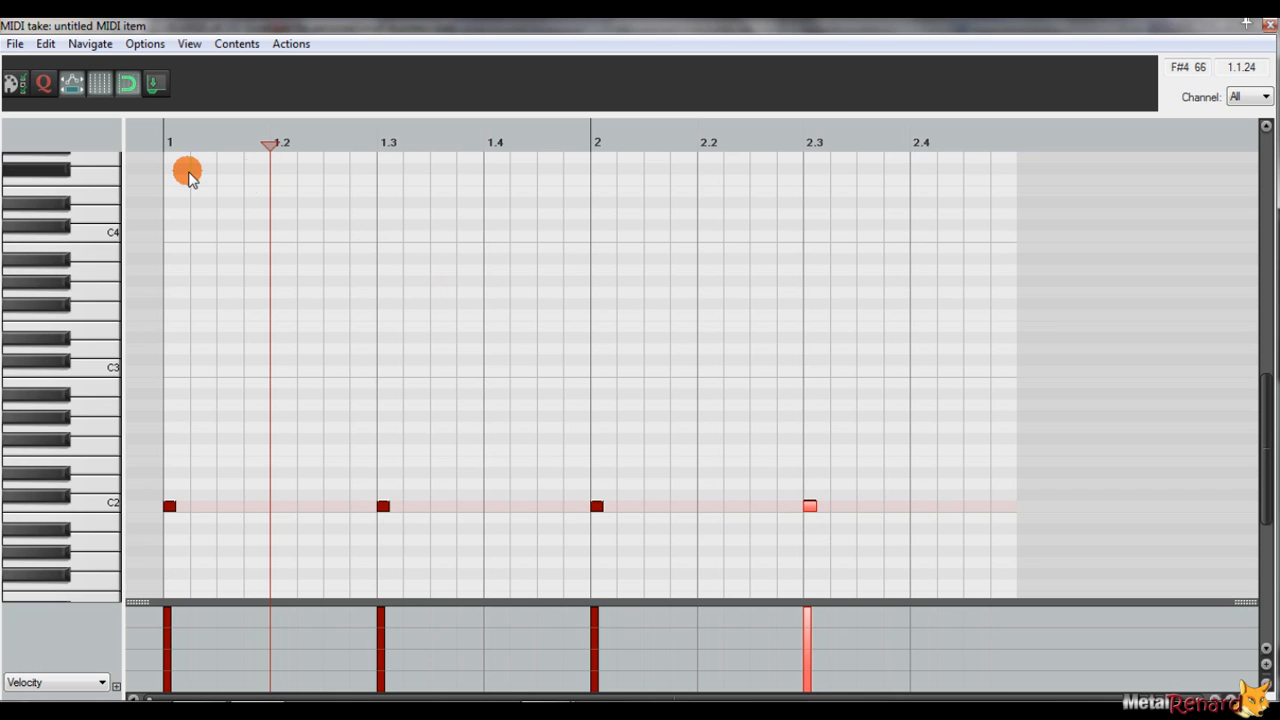
# Set the loop point at bar 1, and reposition the restored MIDI editor window to expose its playback controls.
pyautogui.moveTo(171, 143); pyautogui.dragTo(83, 154)
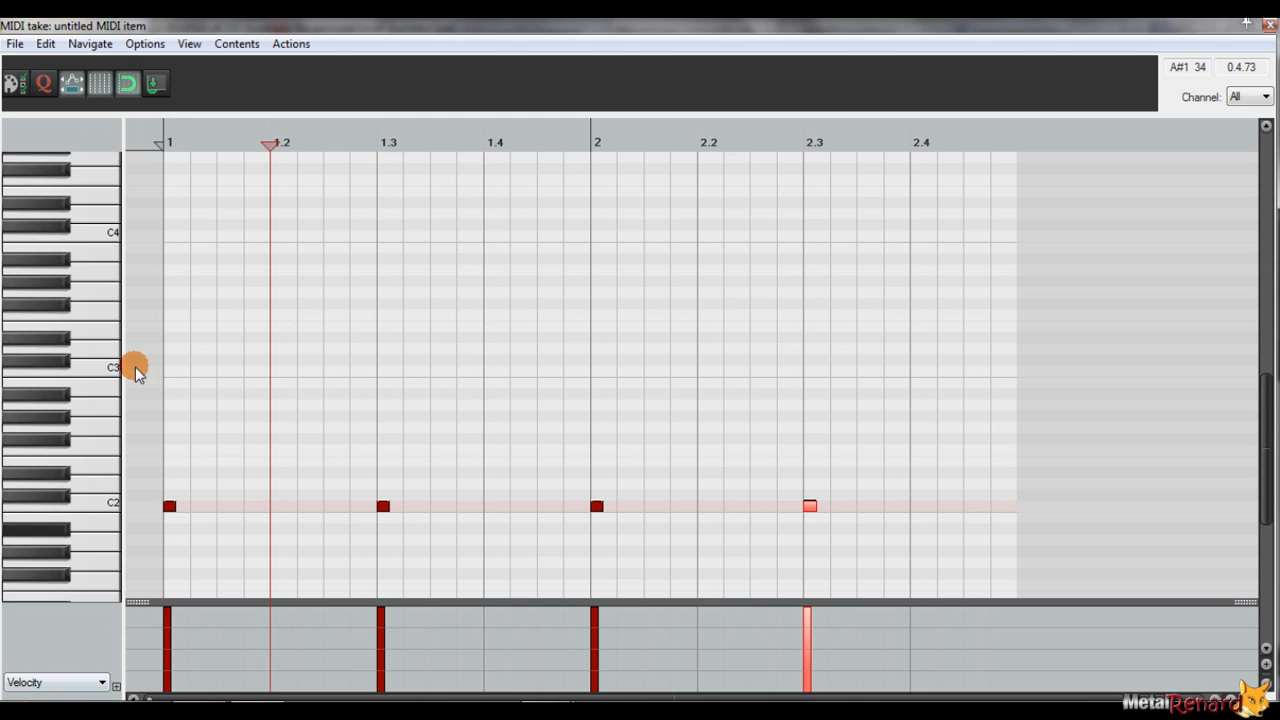
pyautogui.doubleClick(228, 26)
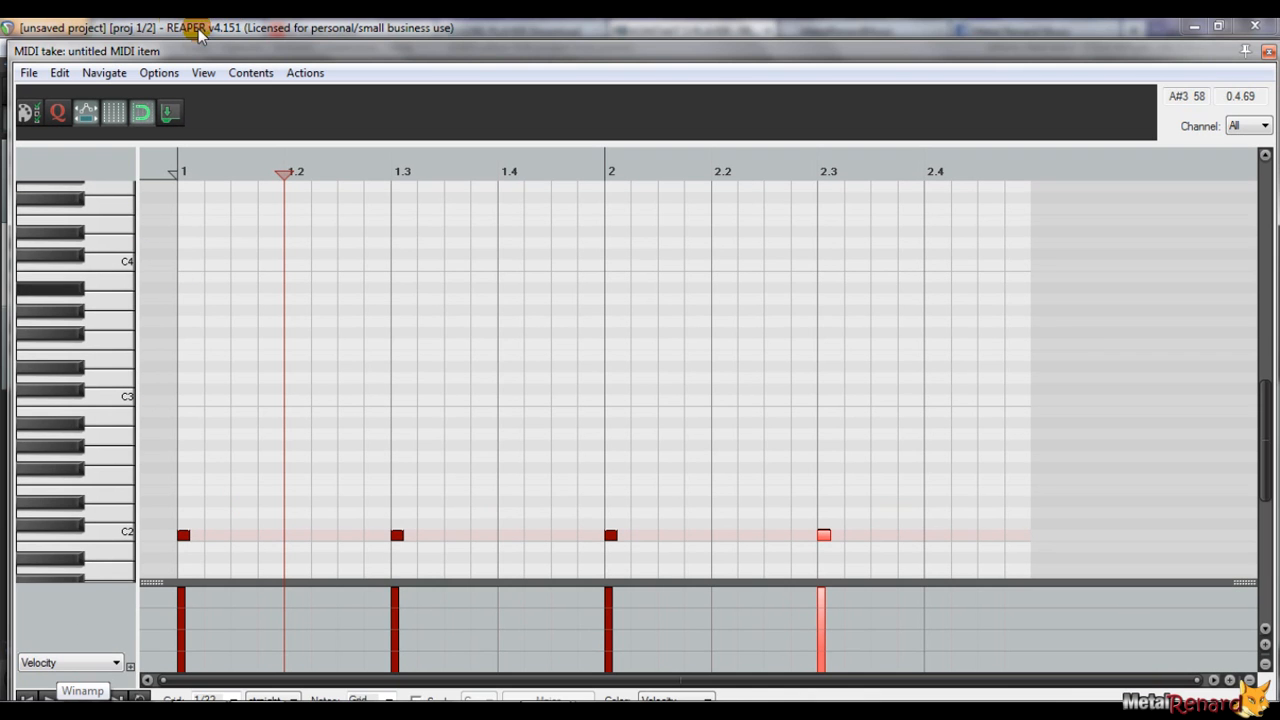
pyautogui.moveTo(210, 51); pyautogui.dragTo(204, 33)
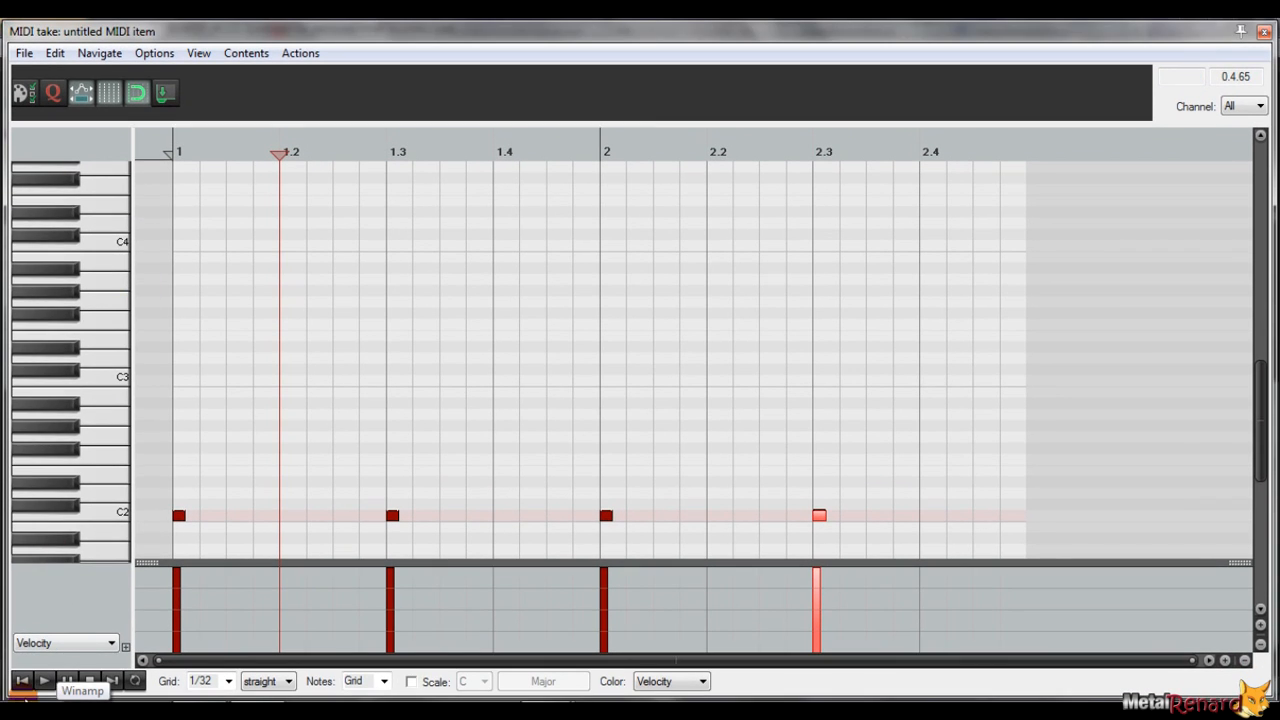
# Return playback to the start of bar 1 and play the C2 drum notes.
pyautogui.click(21, 681)
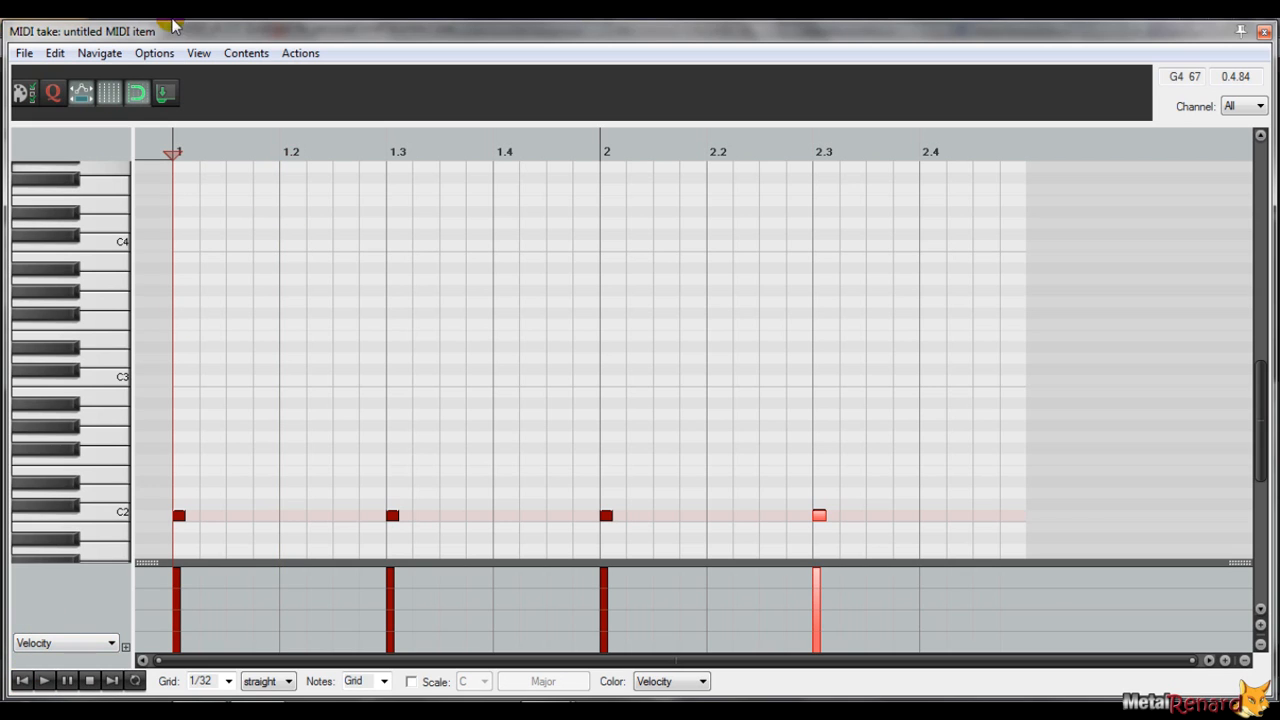
pyautogui.press('space')
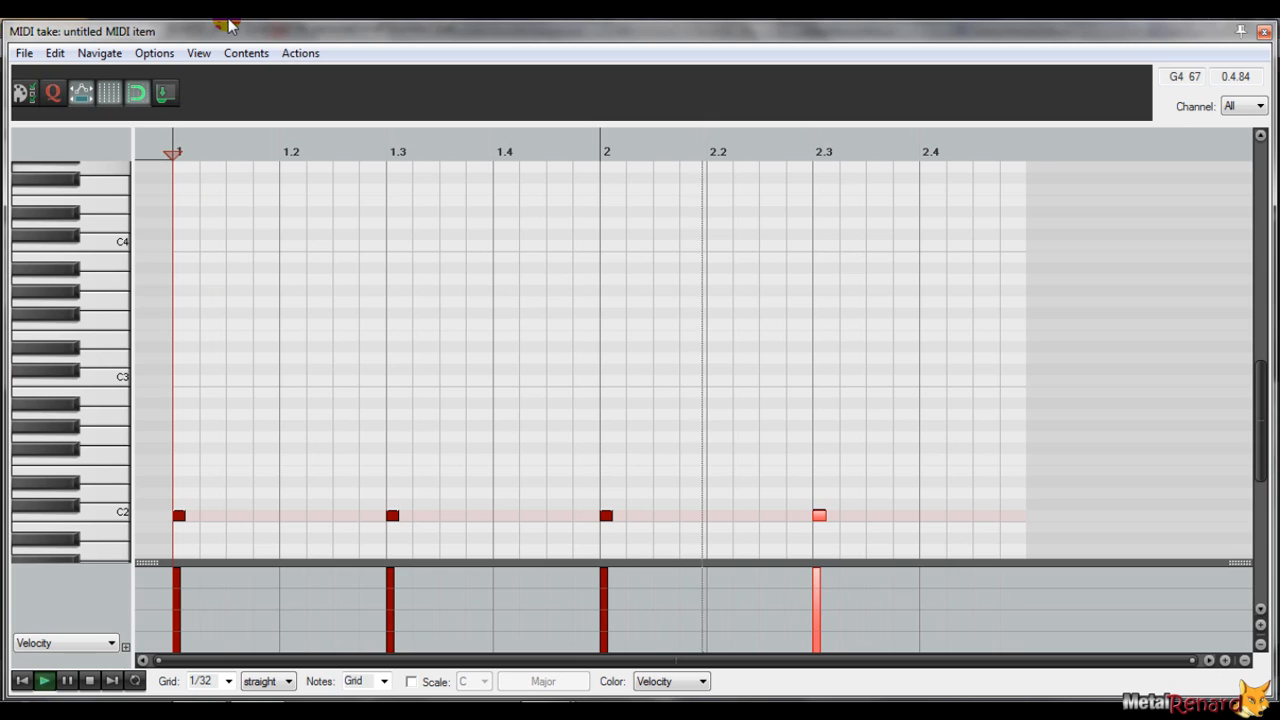
pyautogui.press('space')
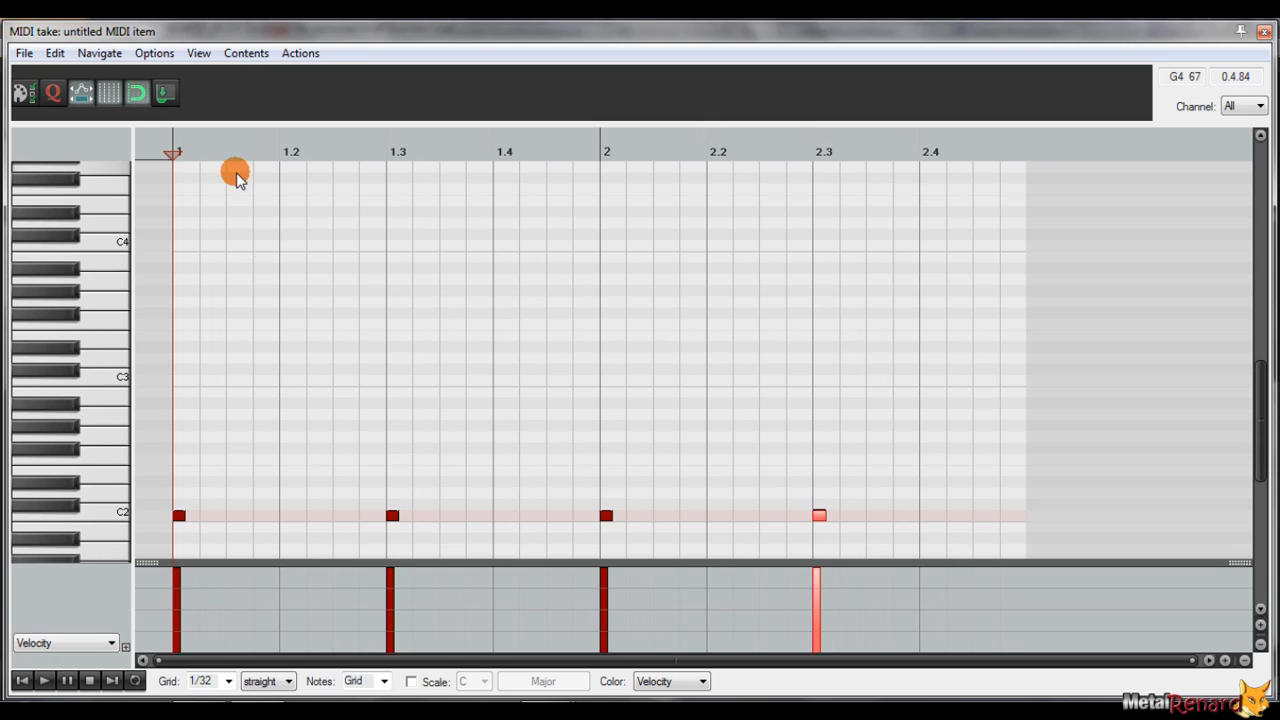
# Draw a short C#3 note at the start of bar 1 and D2 notes on beats 2 and 4 of both bars.
pyautogui.click(178, 370)
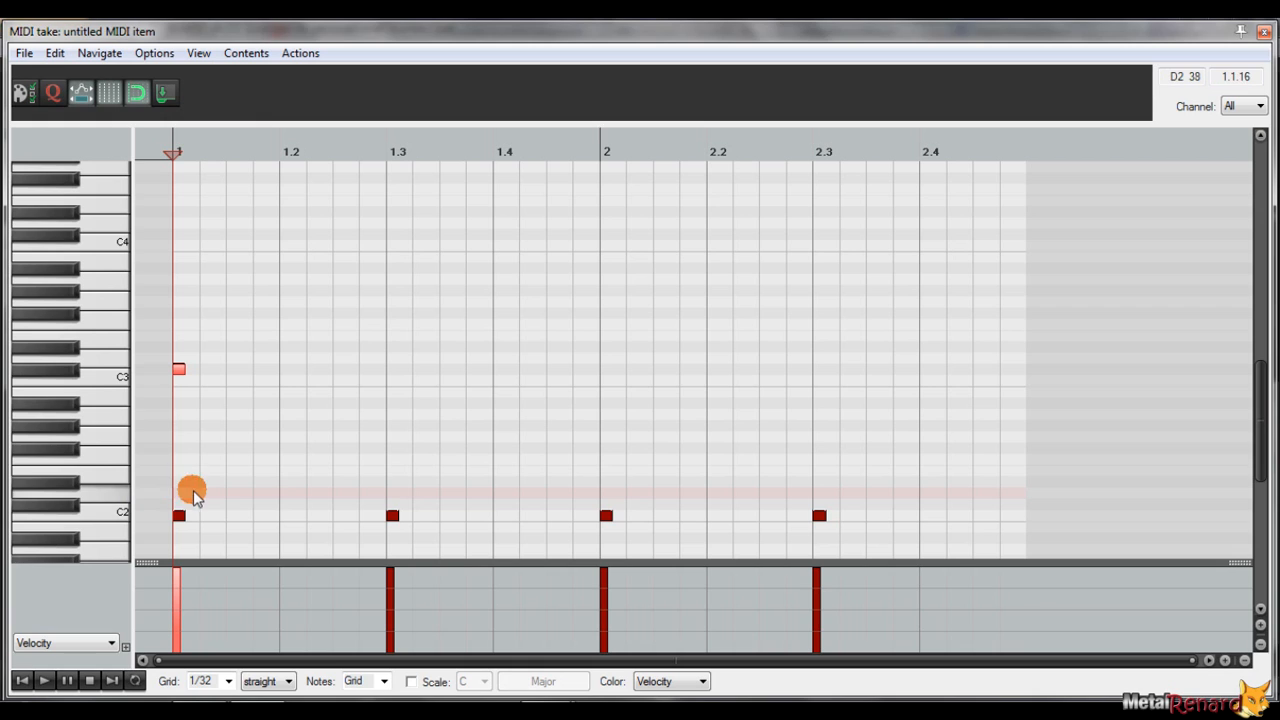
pyautogui.click(284, 492)
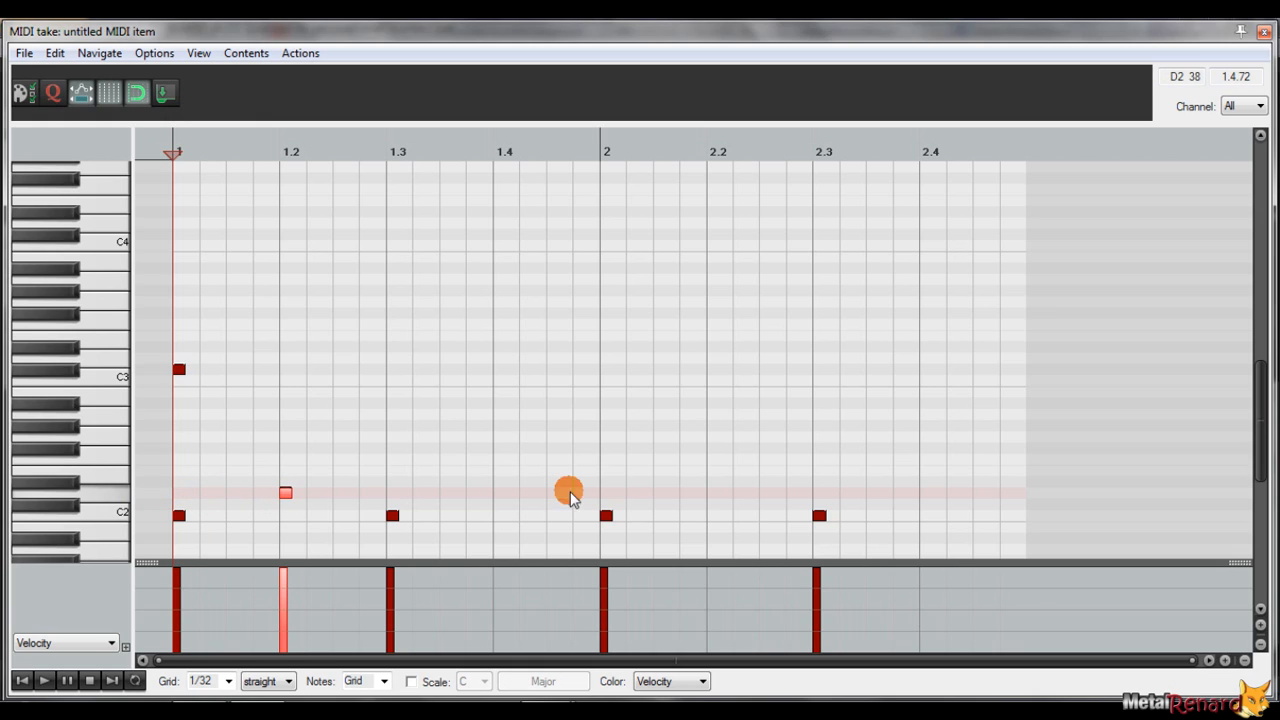
pyautogui.click(500, 490)
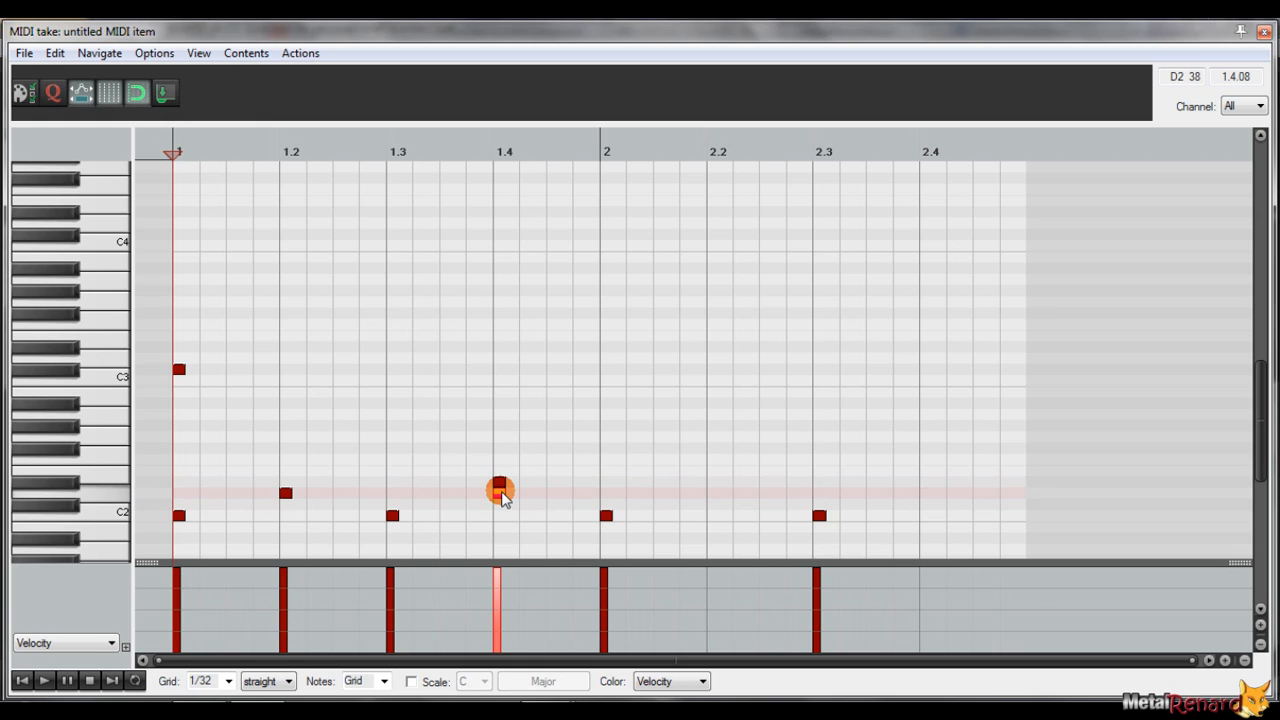
pyautogui.click(710, 492)
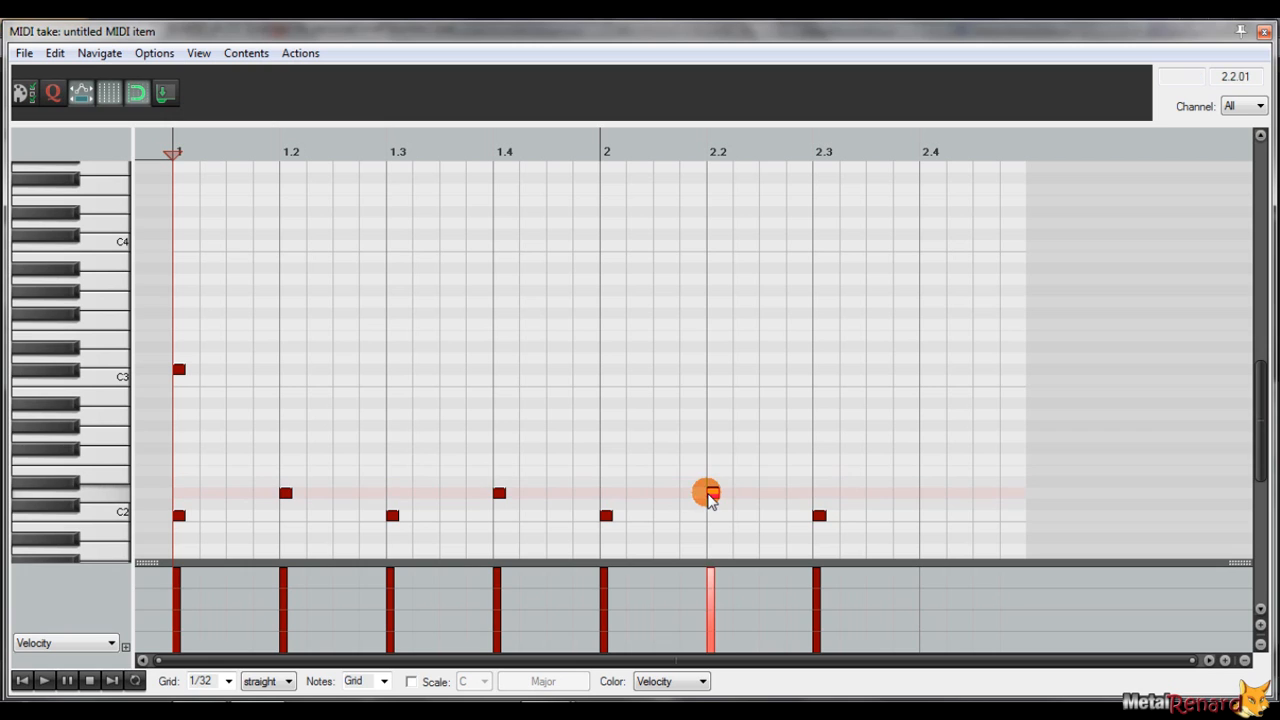
pyautogui.click(925, 492)
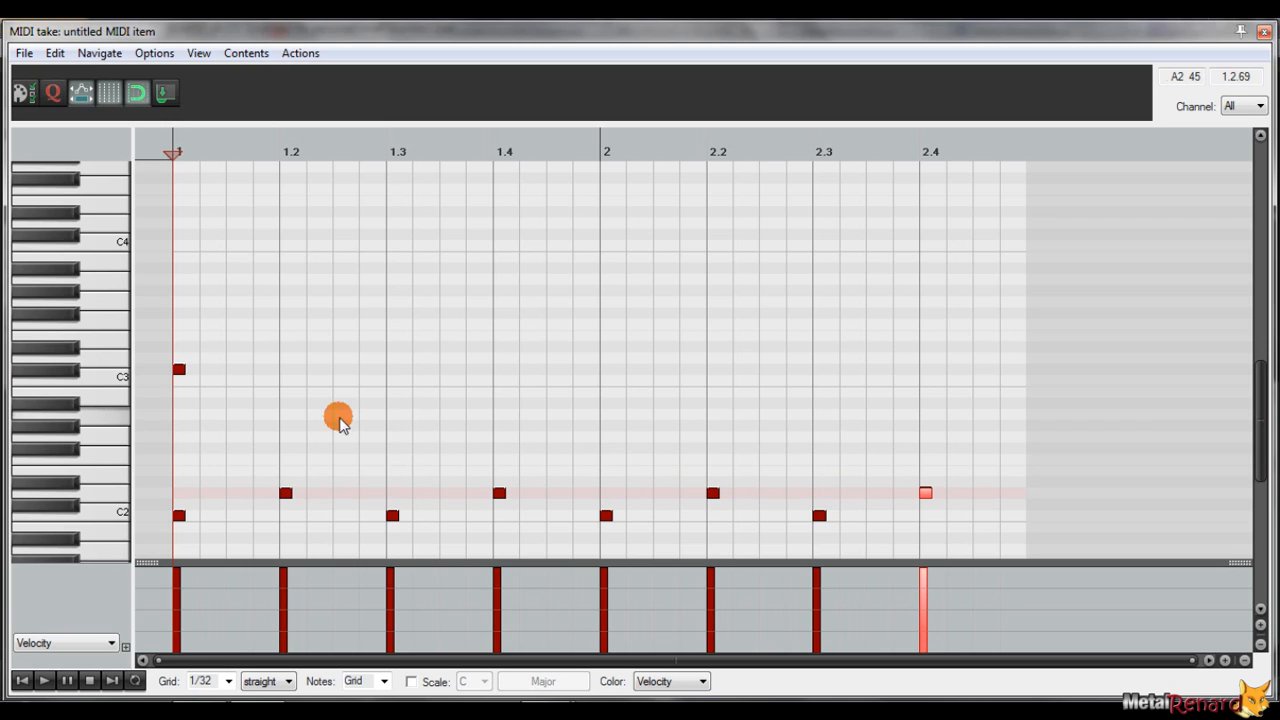
# Draw seven short F#2 notes every half beat in bar 1, from the off-beat of beat 1 to that of beat 4.
pyautogui.click(232, 448)
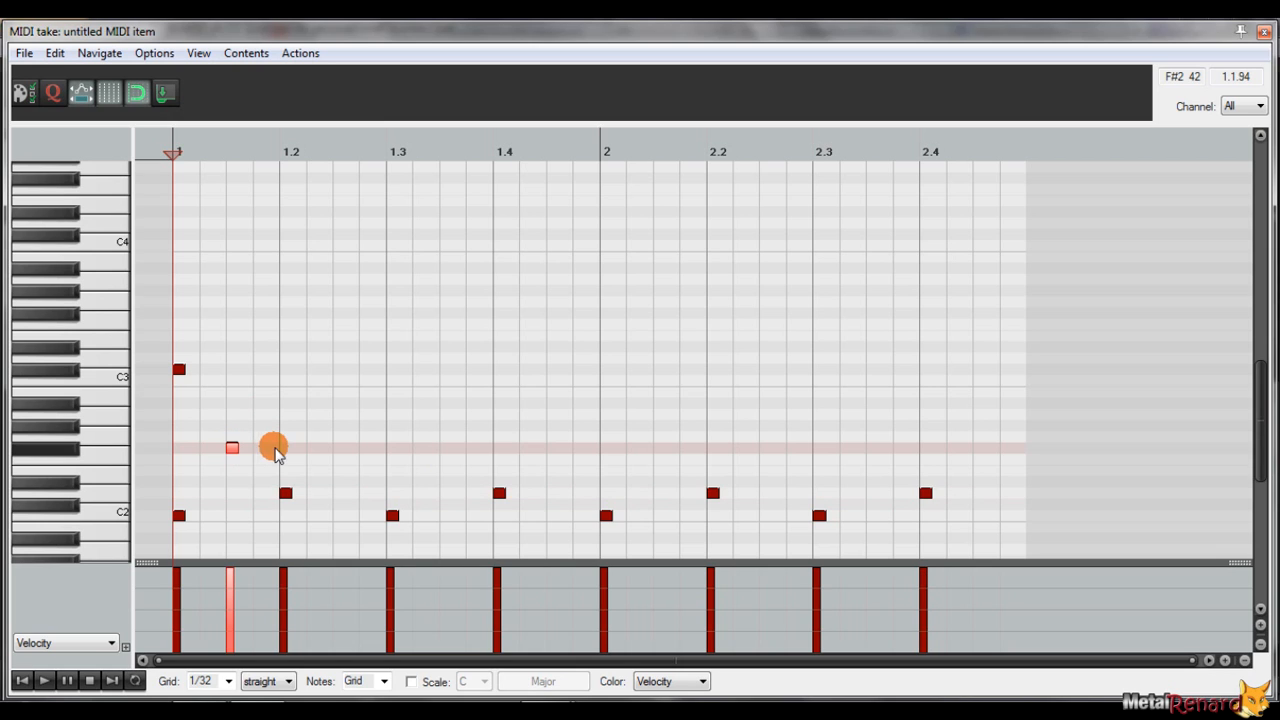
pyautogui.click(286, 448)
pyautogui.click(339, 448)
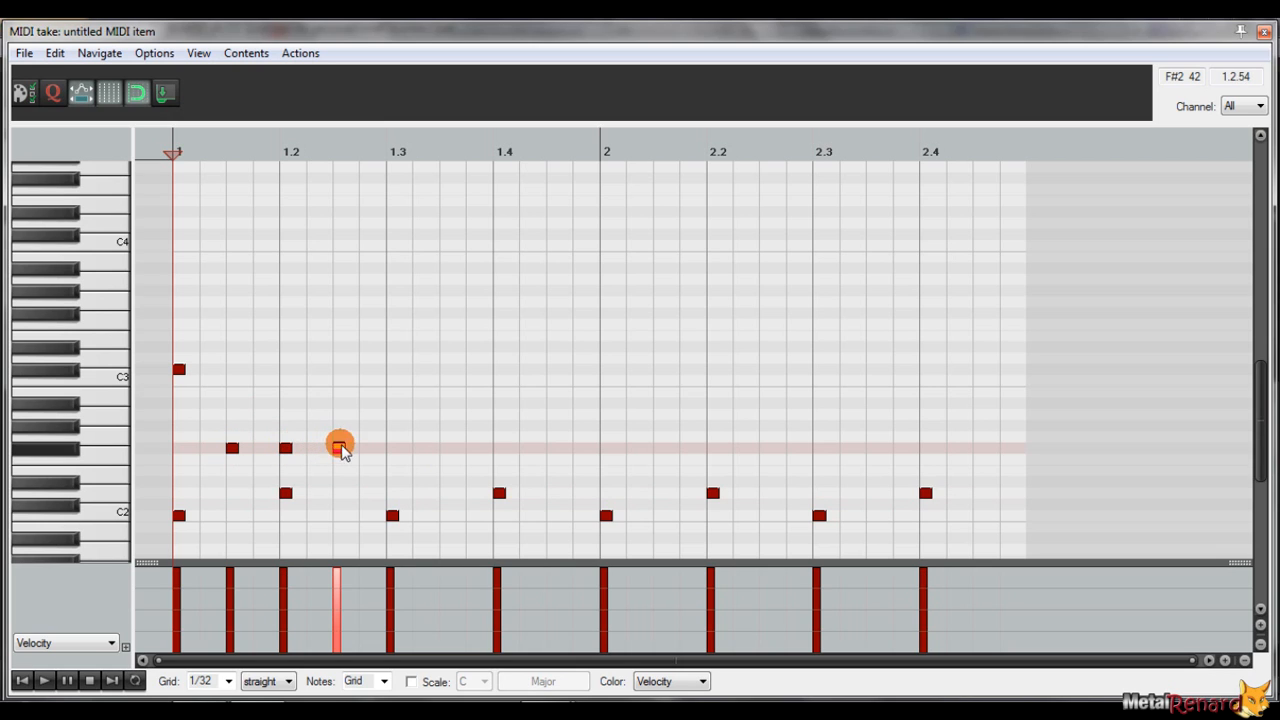
pyautogui.click(392, 448)
pyautogui.click(445, 448)
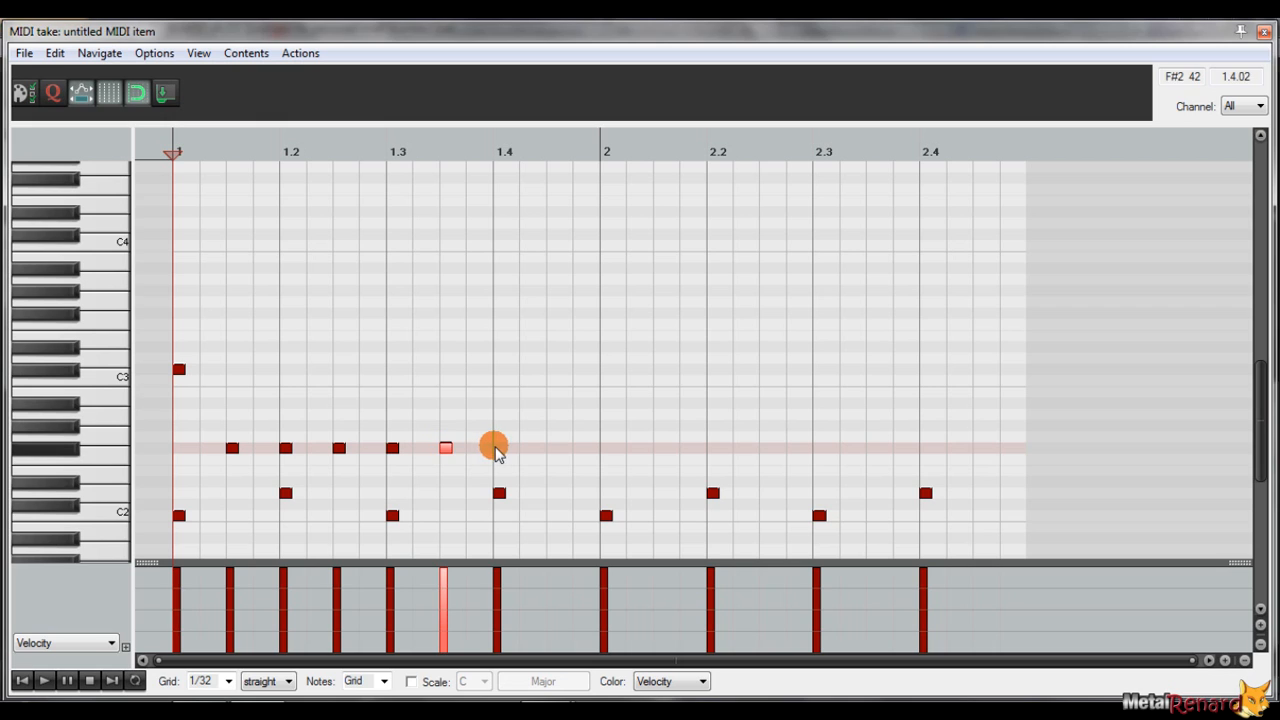
pyautogui.click(499, 448)
pyautogui.click(552, 448)
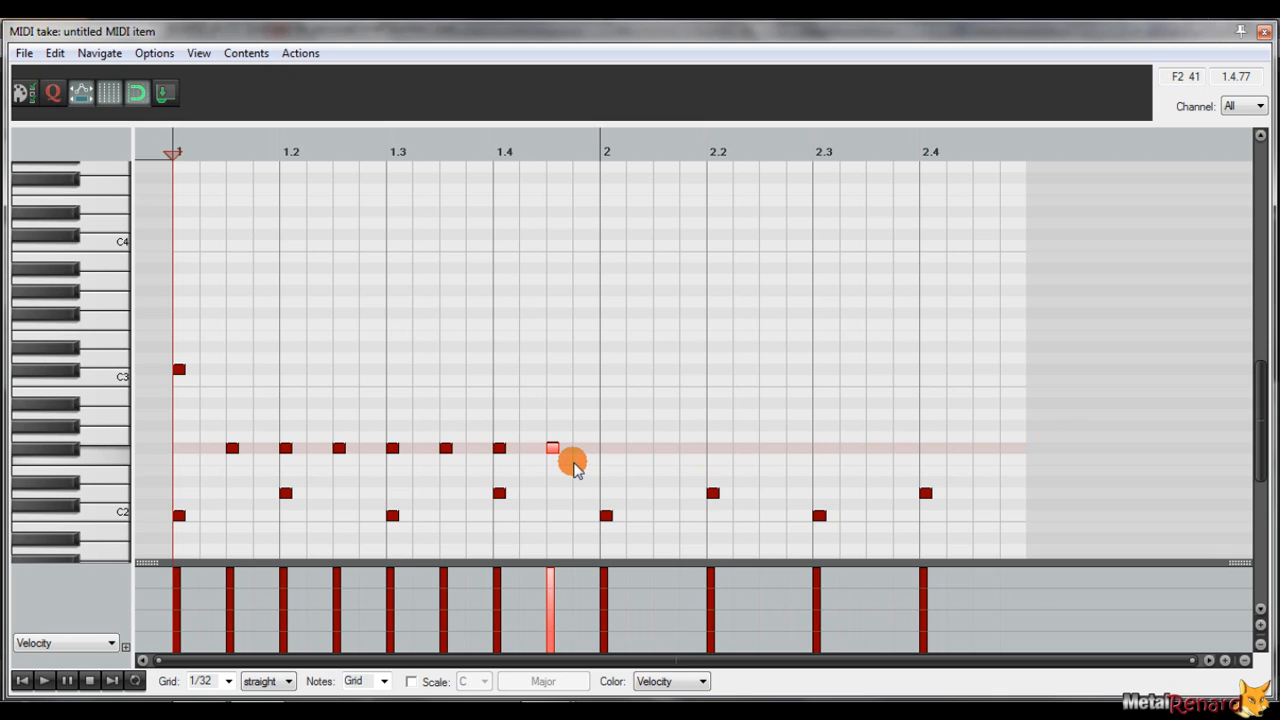
# Copy the seven F#2 notes of bar 1 and paste them into bar 2 starting half a beat after its first beat.
pyautogui.moveTo(574, 463); pyautogui.dragTo(213, 401)
pyautogui.rightClick(213, 401)
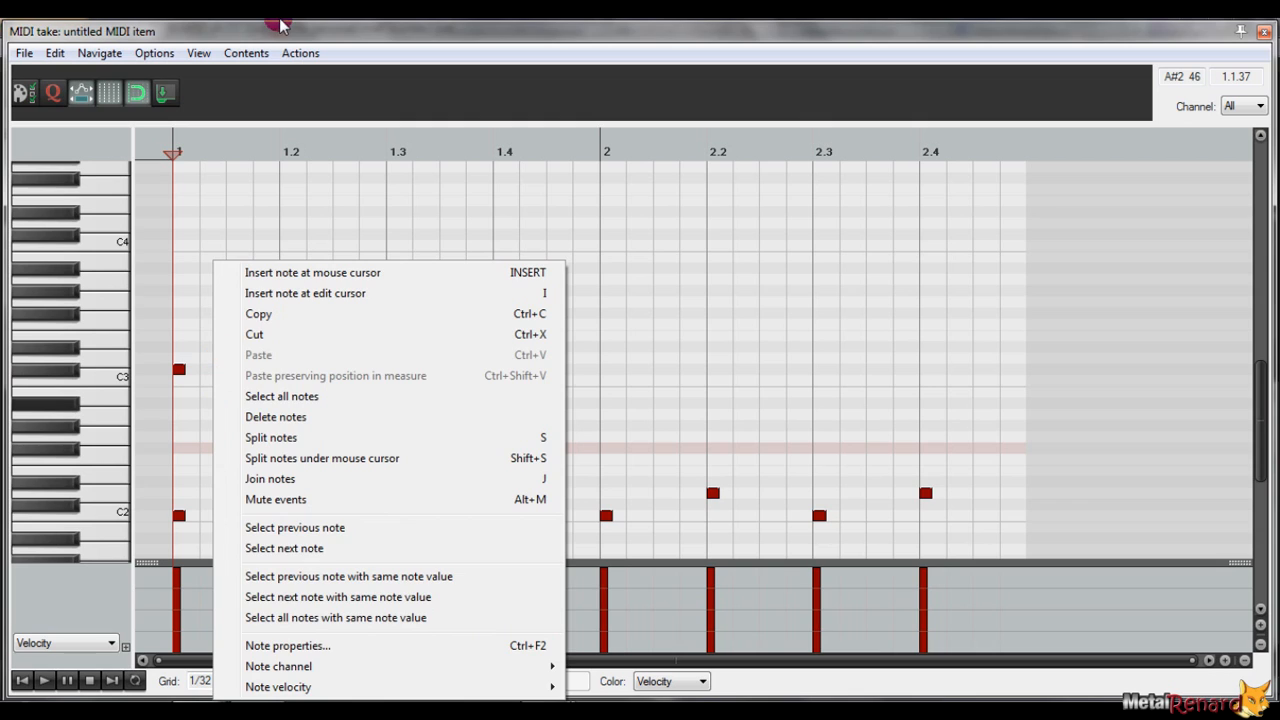
pyautogui.click(279, 24)
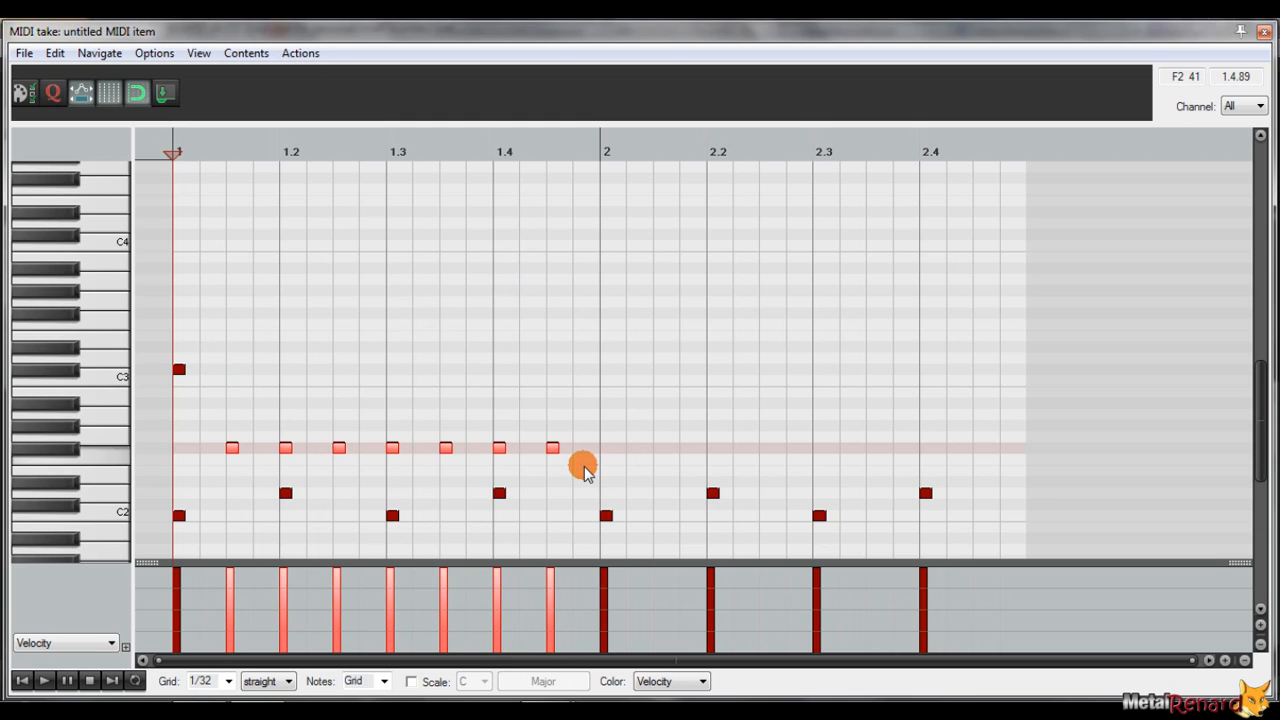
pyautogui.moveTo(575, 466)
pyautogui.mouseDown()
pyautogui.moveTo(543, 400)
pyautogui.moveTo(210, 403)
pyautogui.moveTo(286, 404)
pyautogui.mouseUp()
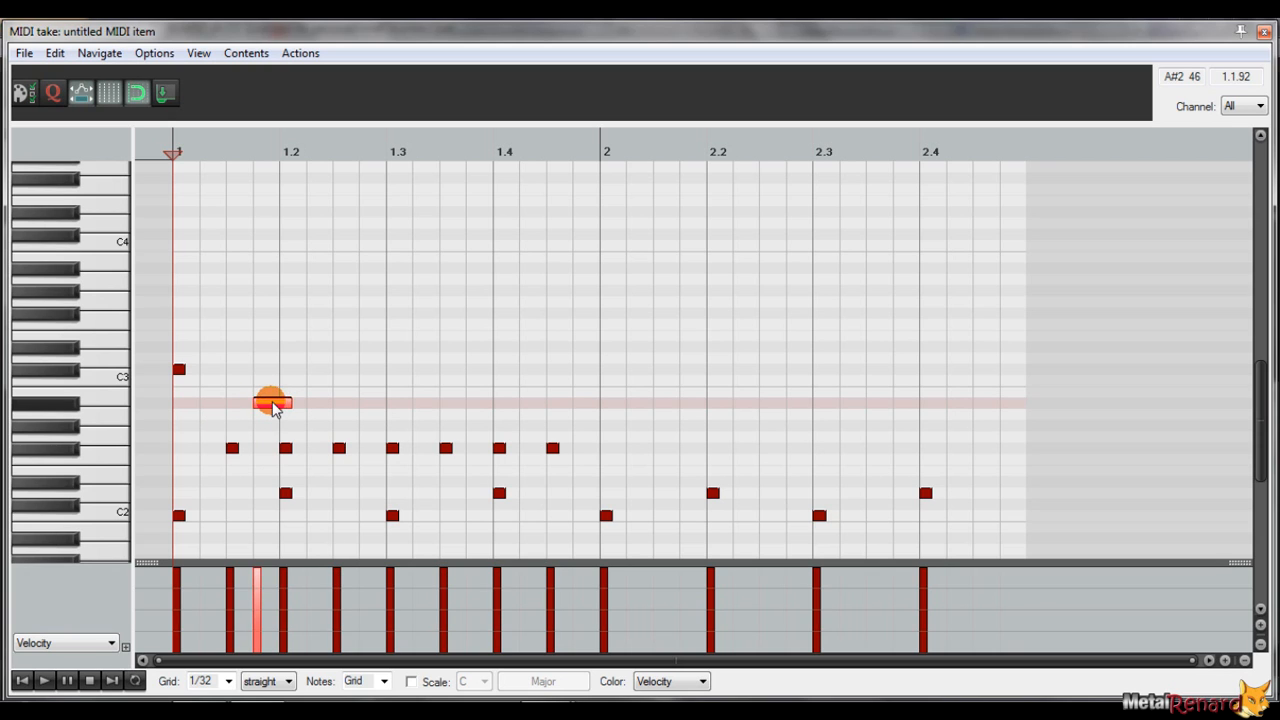
pyautogui.doubleClick(272, 404)
pyautogui.moveTo(571, 458)
pyautogui.mouseDown()
pyautogui.moveTo(551, 434)
pyautogui.moveTo(300, 398)
pyautogui.moveTo(199, 403)
pyautogui.mouseUp()
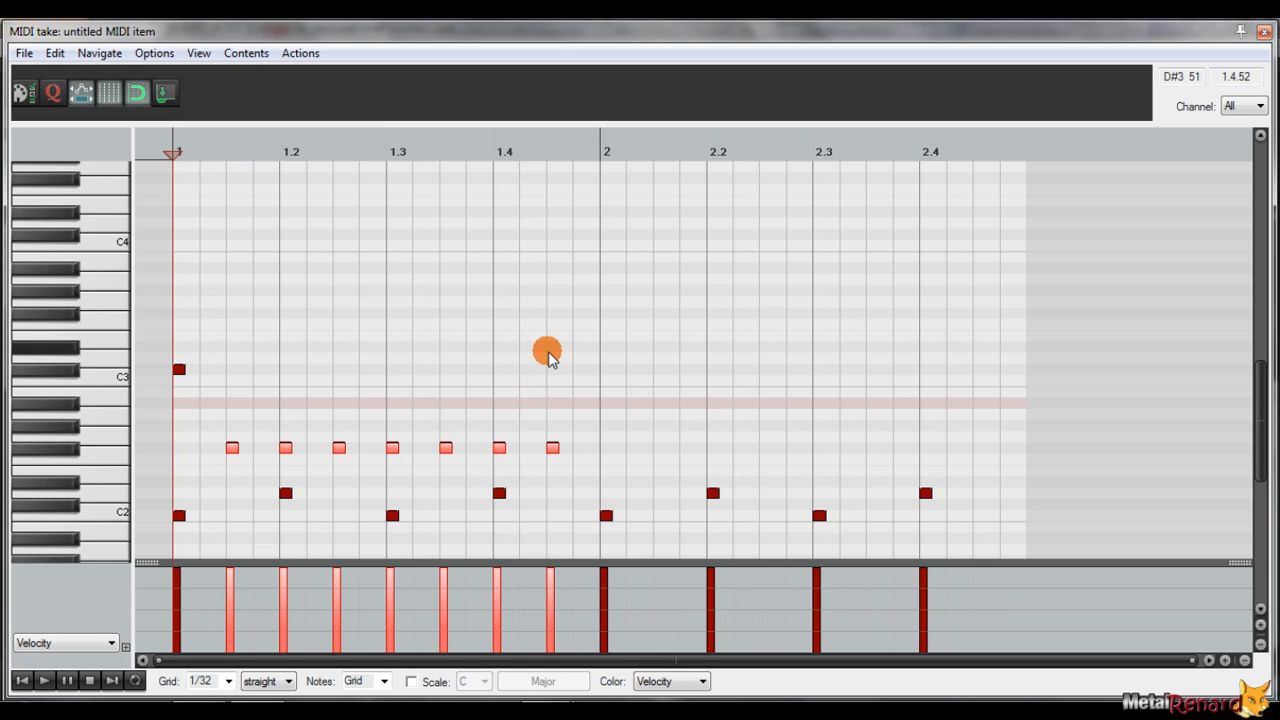
pyautogui.click(653, 147)
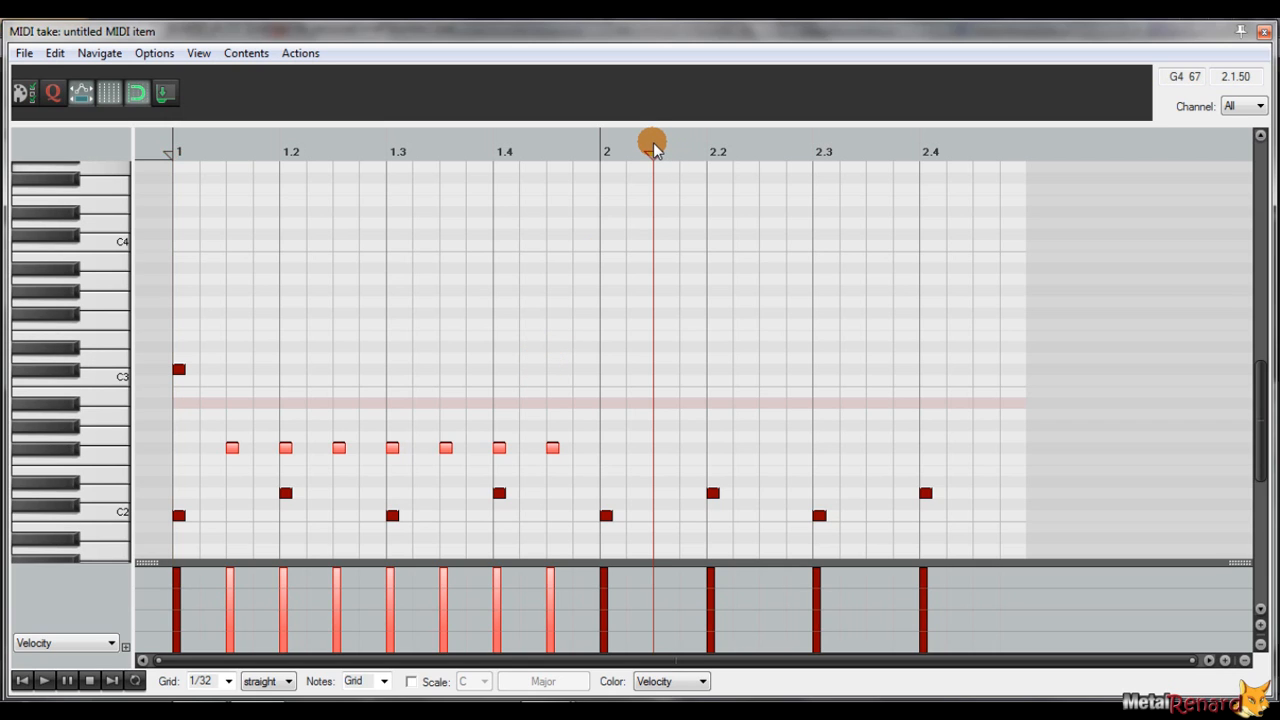
pyautogui.hotkey('ctrl', 'v')
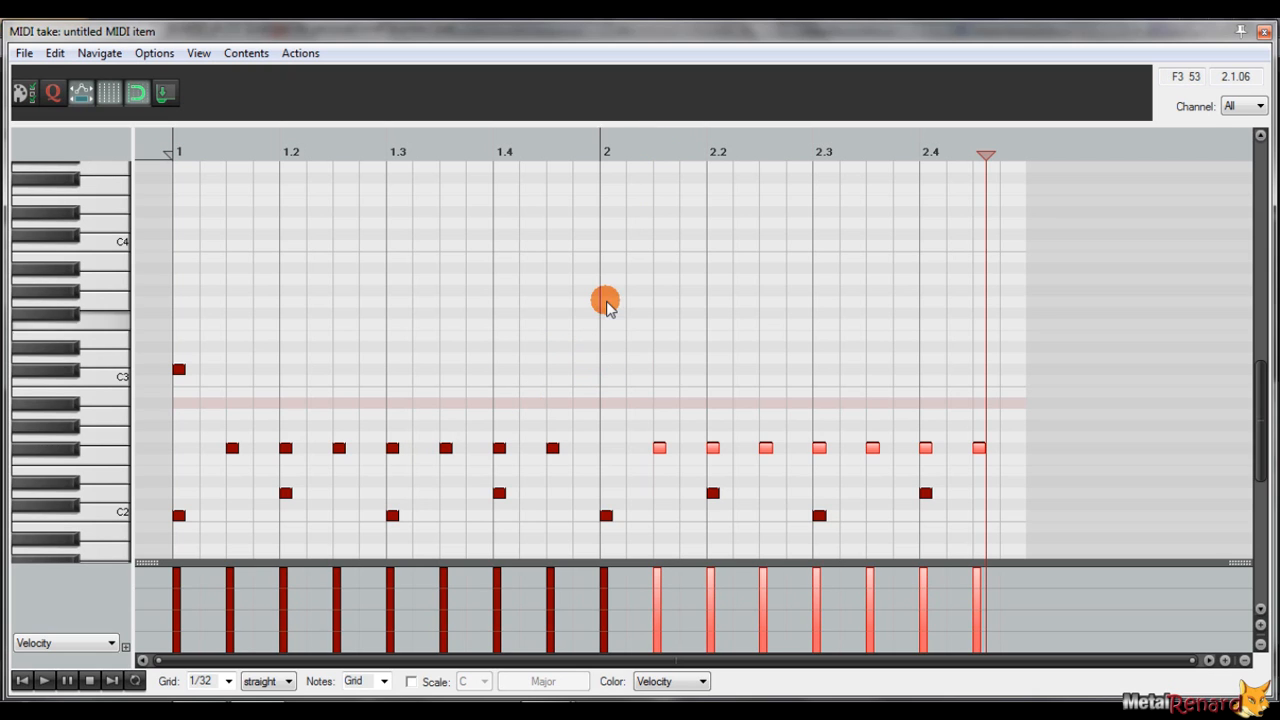
# Add a short high note on the first beat of bar 2, set its pitch to A#3, and audition the drum pattern.
pyautogui.click(605, 260)
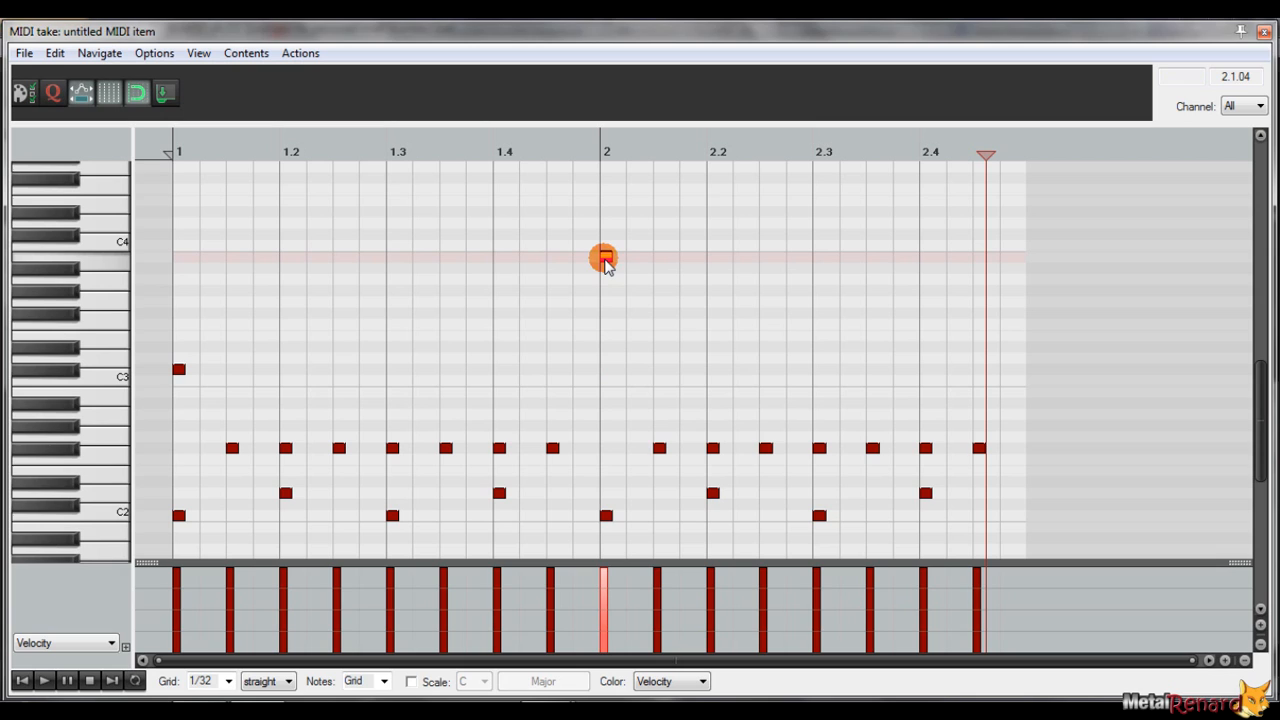
pyautogui.click(19, 681)
pyautogui.press('space')
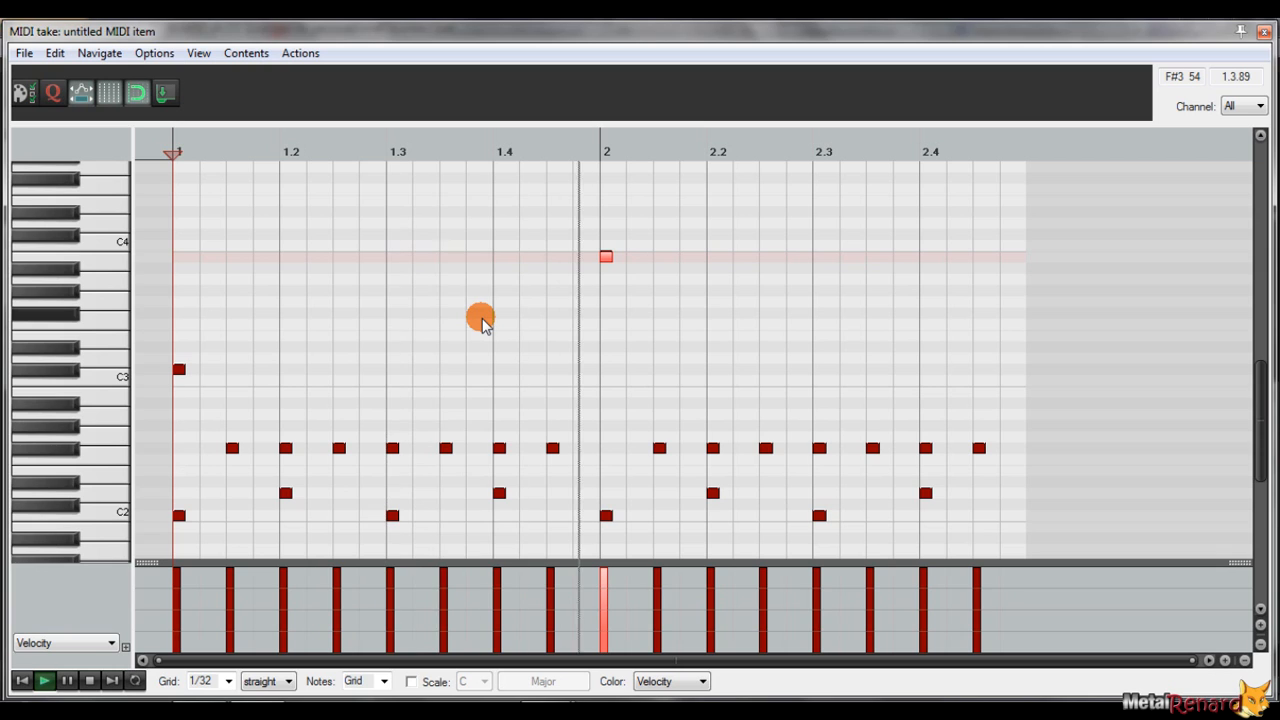
pyautogui.moveTo(624, 260)
pyautogui.mouseDown()
pyautogui.moveTo(605, 260)
pyautogui.moveTo(606, 283)
pyautogui.moveTo(600, 266)
pyautogui.mouseUp()
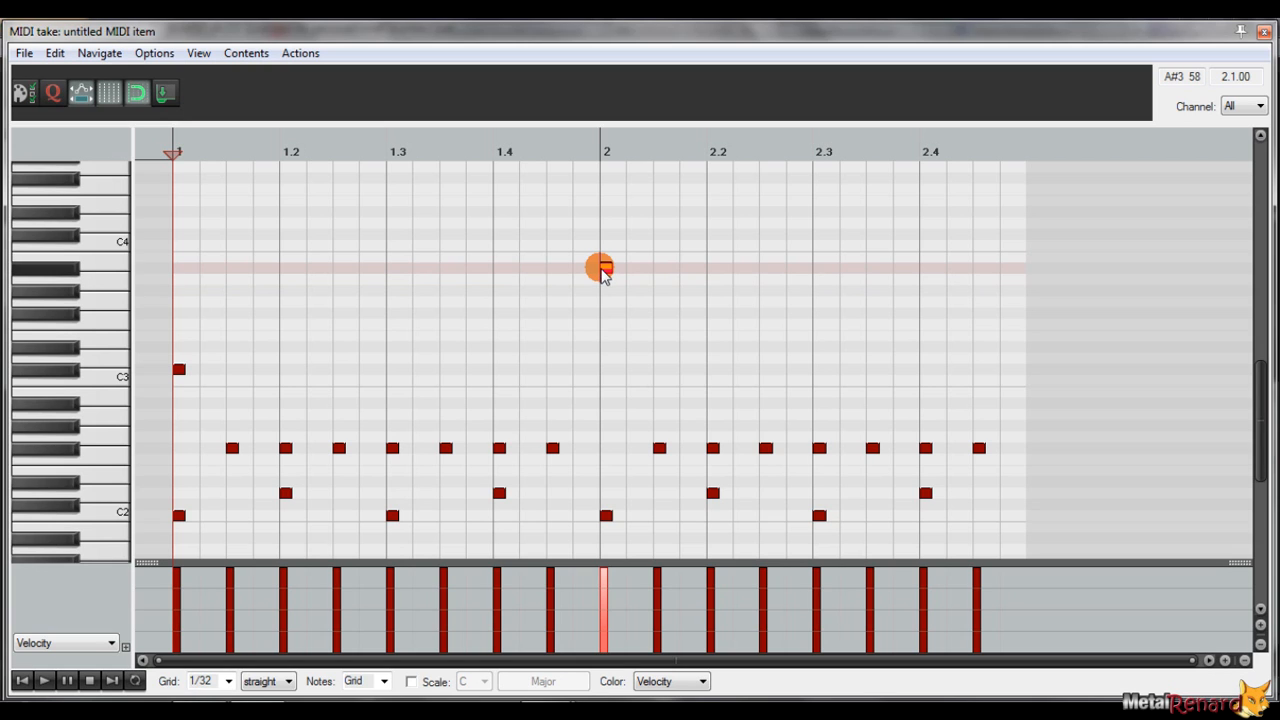
pyautogui.press('space')
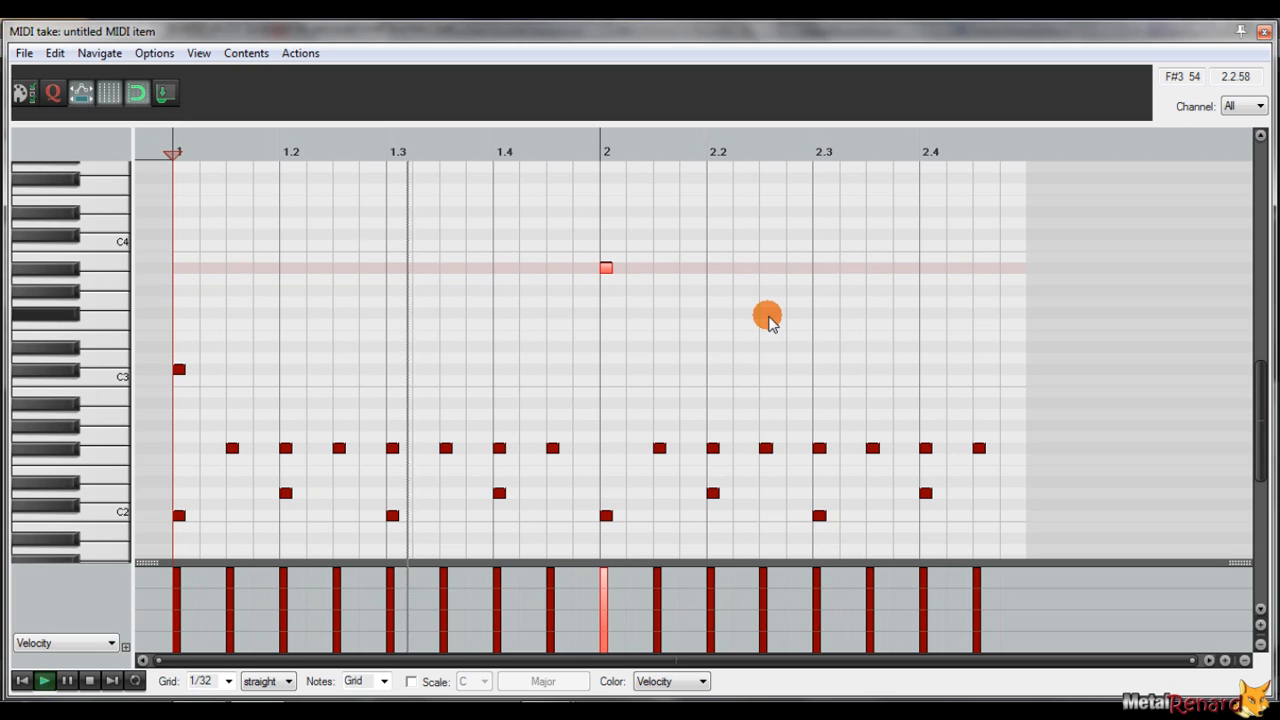
pyautogui.press('space')
# Select the off-beat F#2 notes in both bars and lower their velocity to about 108.
pyautogui.moveTo(457, 456); pyautogui.dragTo(477, 422)
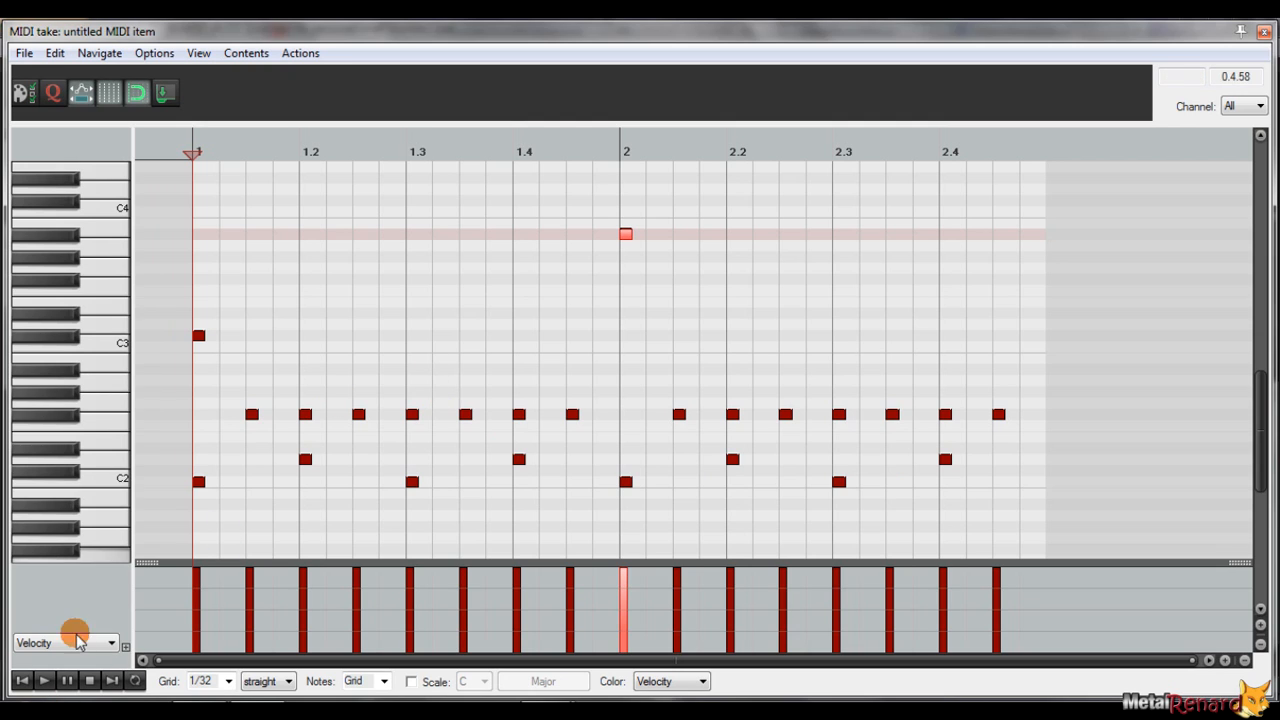
pyautogui.moveTo(213, 397); pyautogui.dragTo(262, 421)
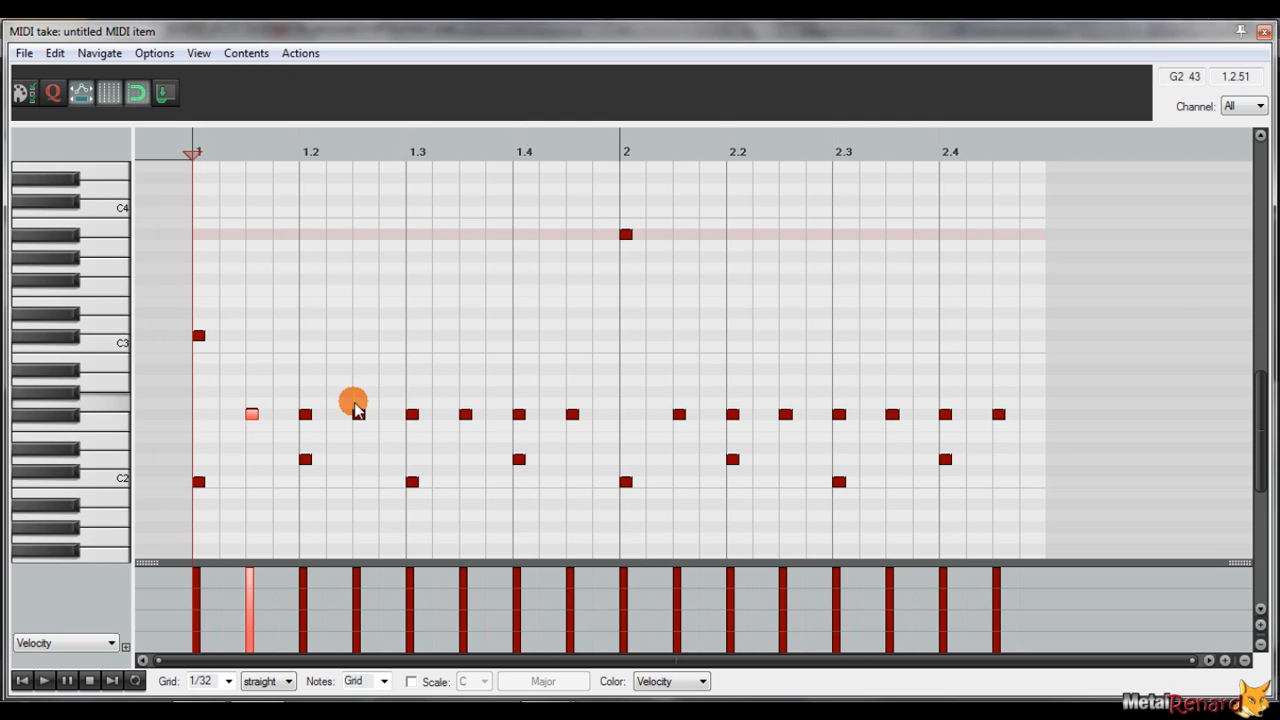
pyautogui.moveTo(354, 402); pyautogui.dragTo(364, 431)
pyautogui.moveTo(437, 387); pyautogui.dragTo(468, 432)
pyautogui.moveTo(545, 370); pyautogui.dragTo(579, 424)
pyautogui.moveTo(716, 402); pyautogui.dragTo(680, 414)
pyautogui.moveTo(808, 391); pyautogui.dragTo(779, 431)
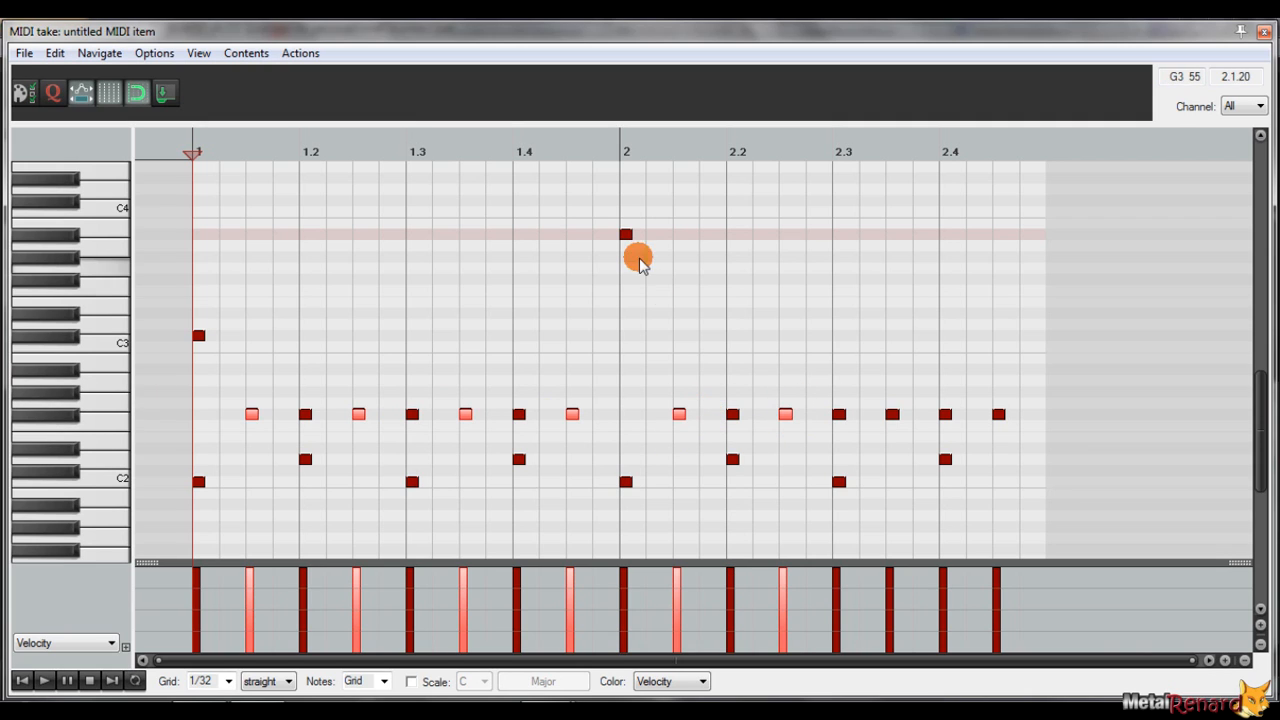
pyautogui.click(892, 414)
pyautogui.click(998, 414)
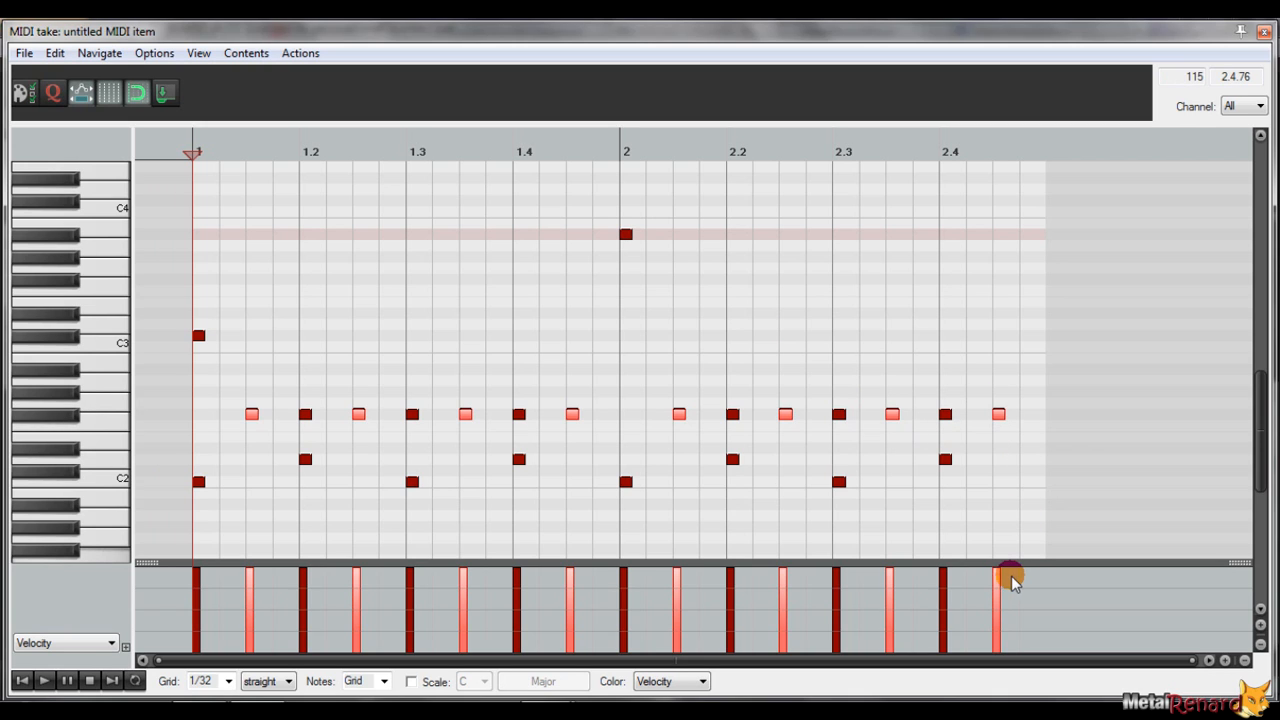
pyautogui.moveTo(1000, 578); pyautogui.dragTo(1000, 588)
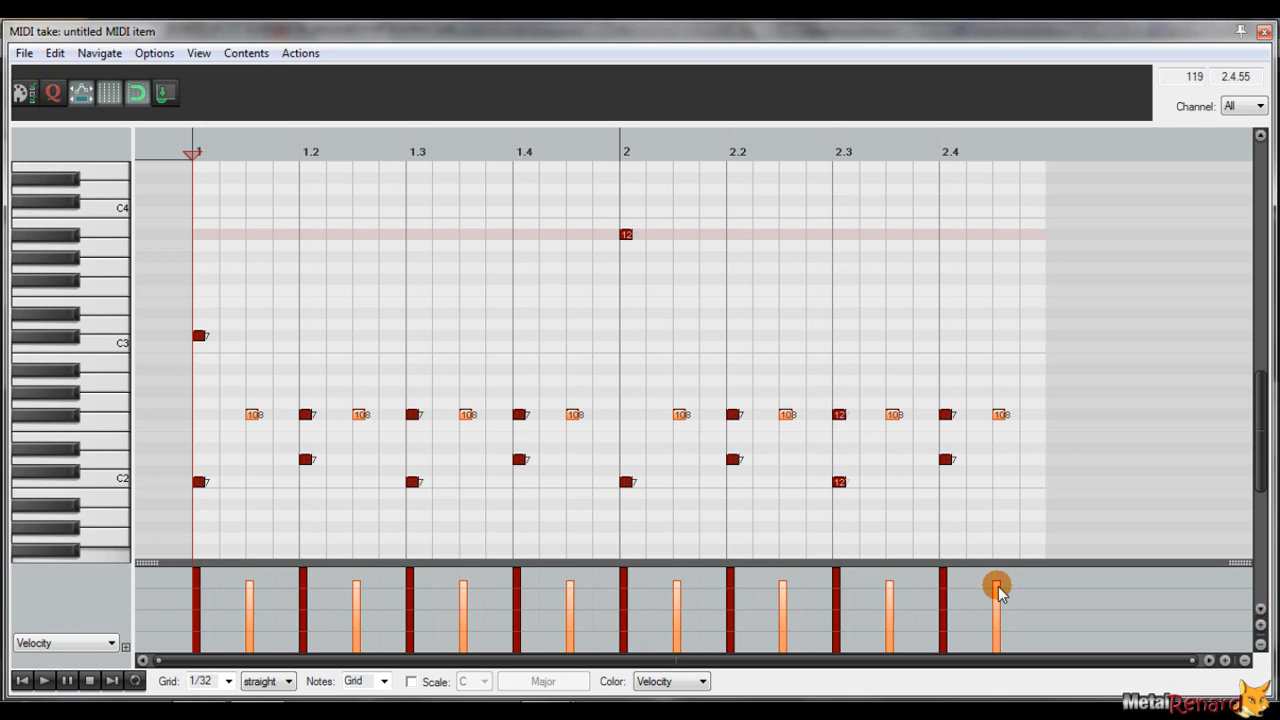
# Select all drum notes, play the pattern, and lower all their velocities together by about half.
pyautogui.hotkey('ctrl', 'a')
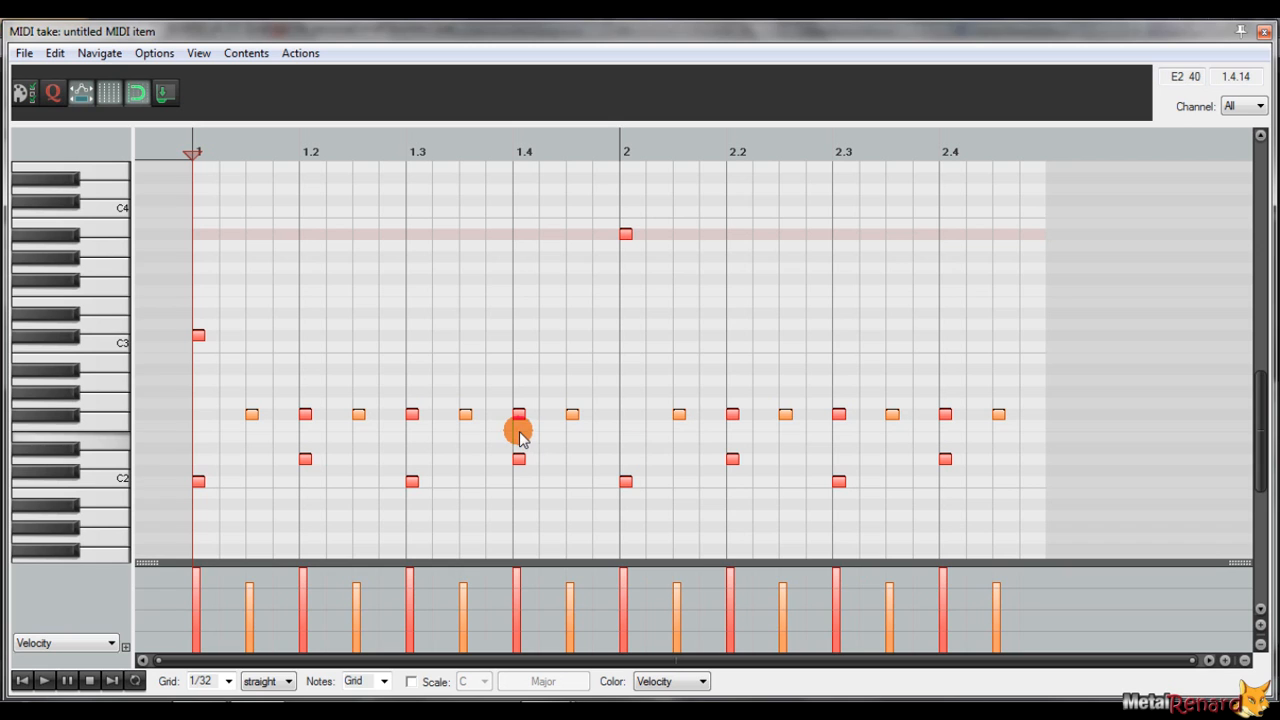
pyautogui.press('space')
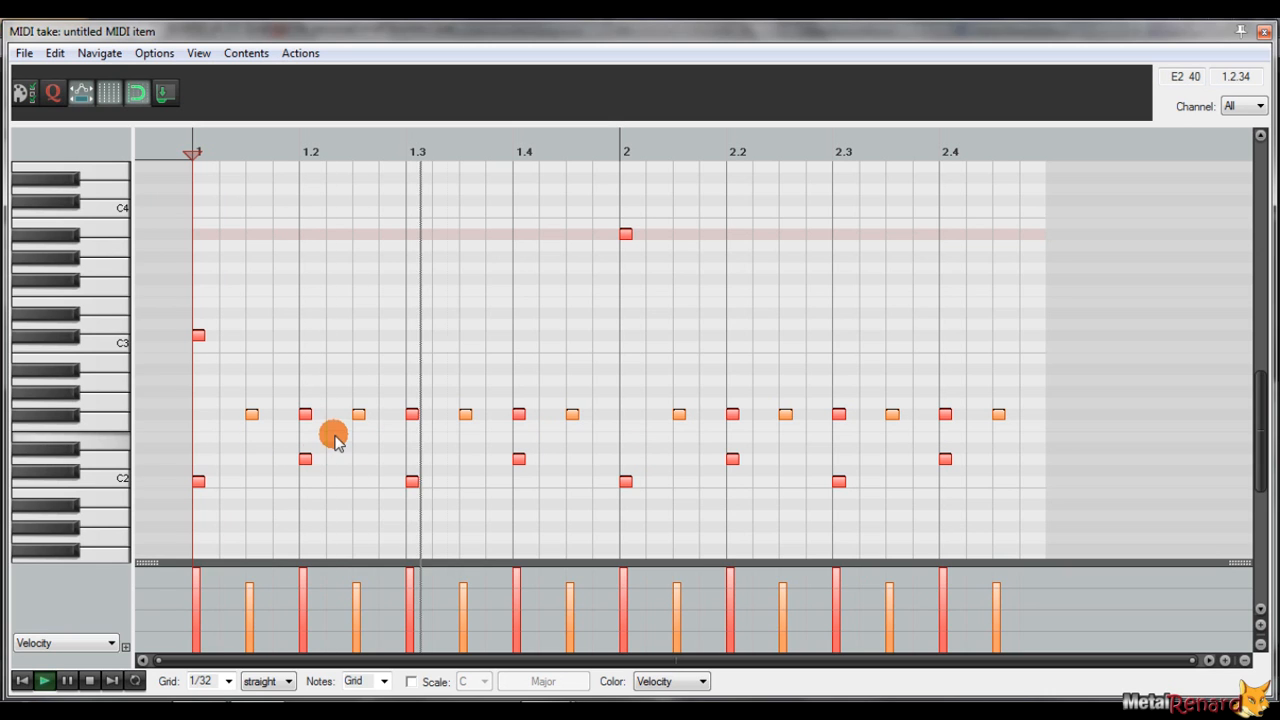
pyautogui.moveTo(304, 580); pyautogui.dragTo(300, 622)
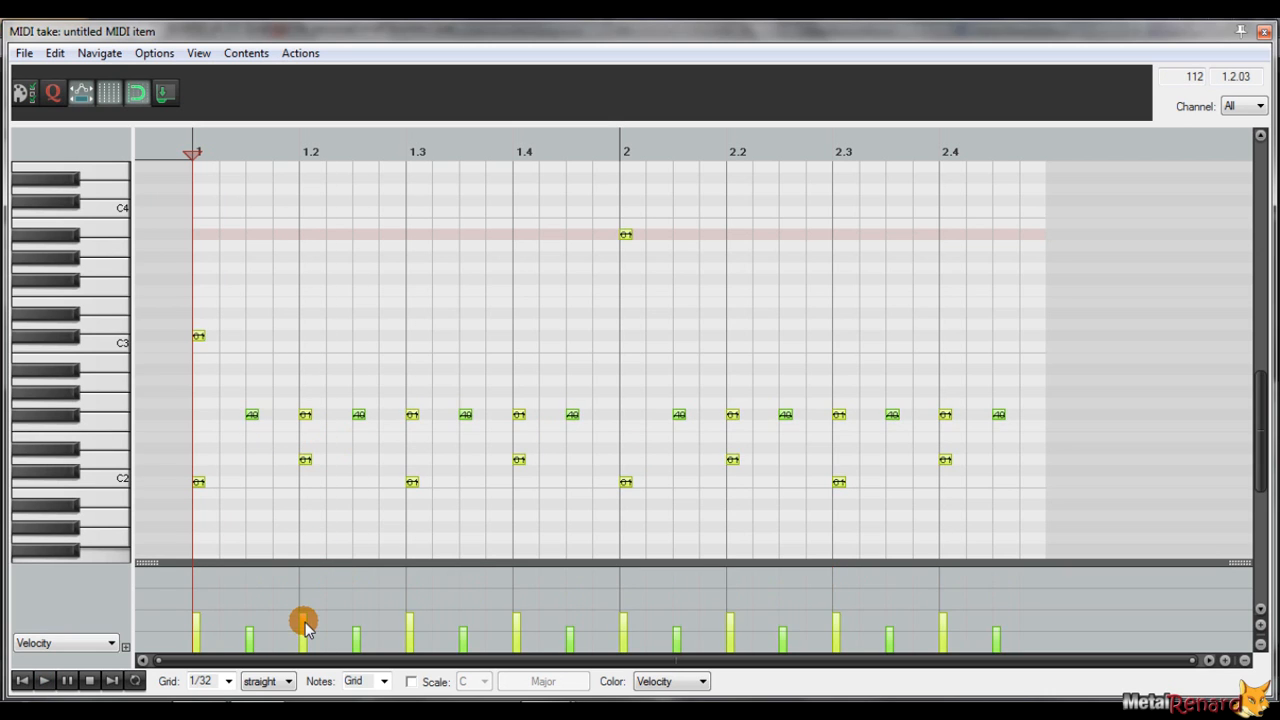
# Move the MIDI editor aside to mute track 1 in the main window, and put the editor back in place.
pyautogui.moveTo(218, 30); pyautogui.dragTo(180, 268)
pyautogui.click(238, 160)
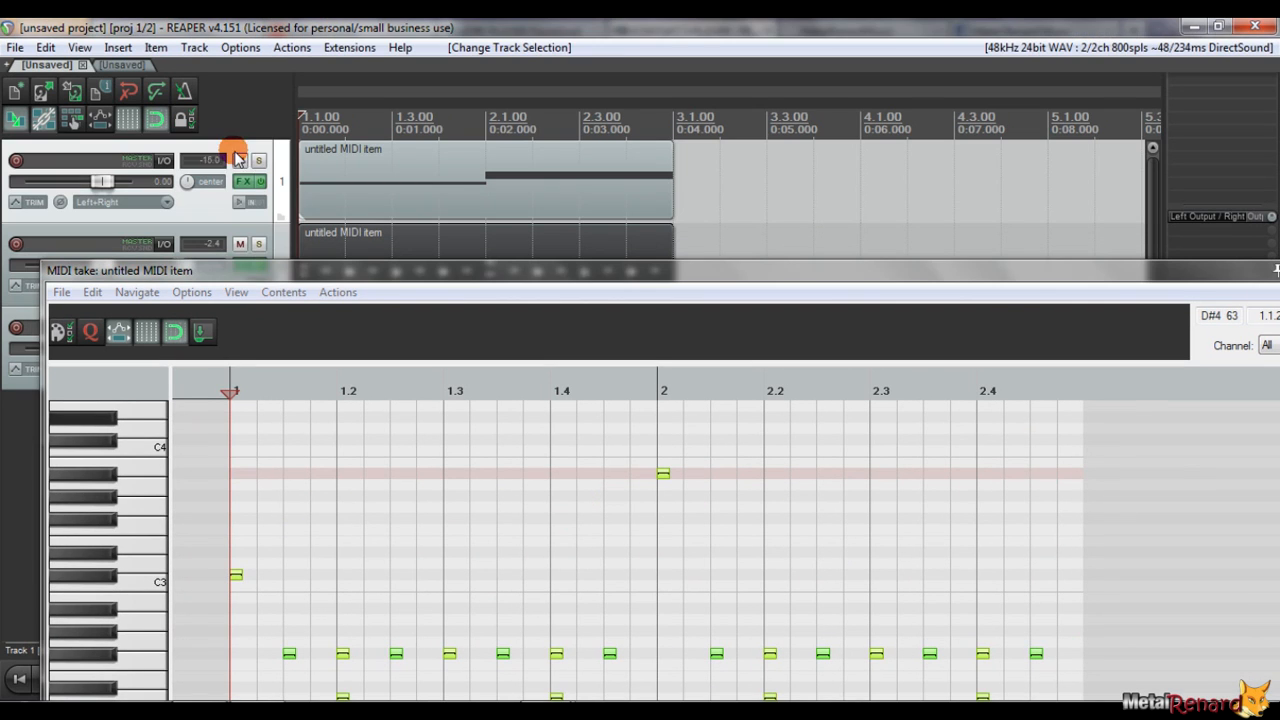
pyautogui.click(240, 162)
pyautogui.moveTo(248, 268); pyautogui.dragTo(212, 62)
# Audition the drums at low velocity, raise all note velocities together to near maximum for comparison, and close the MIDI editor.
pyautogui.press('space')
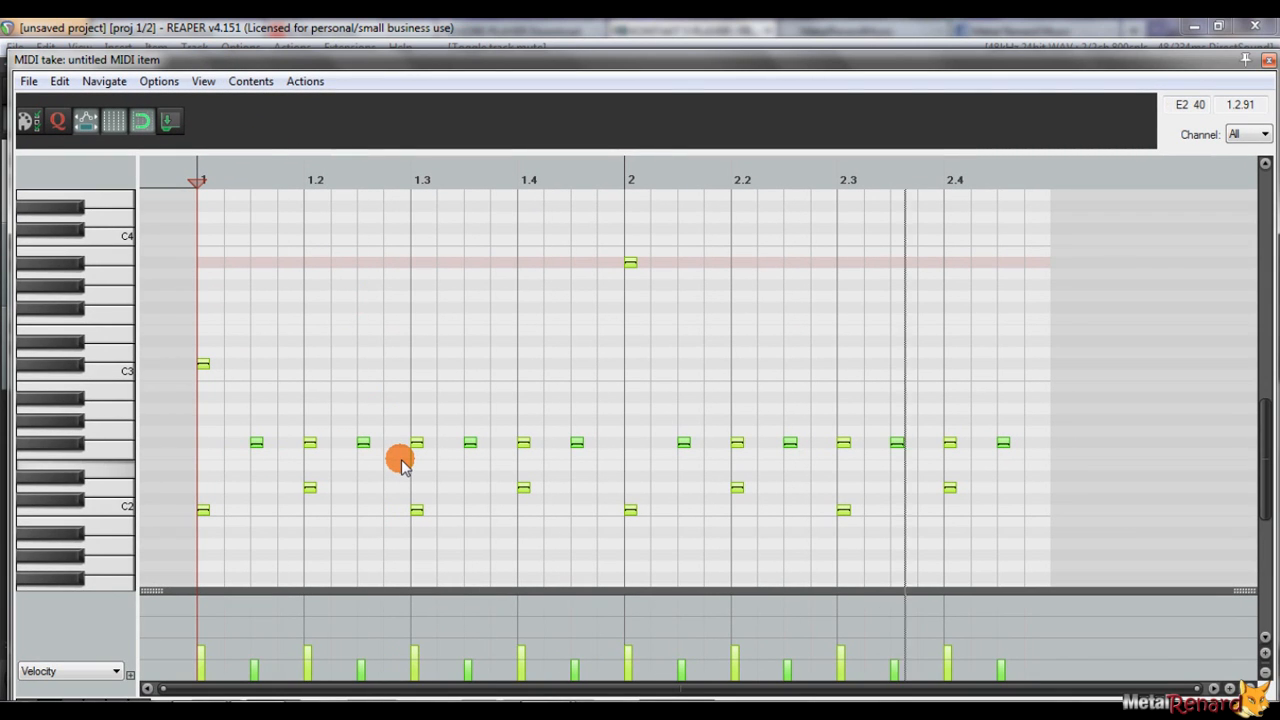
pyautogui.press('space')
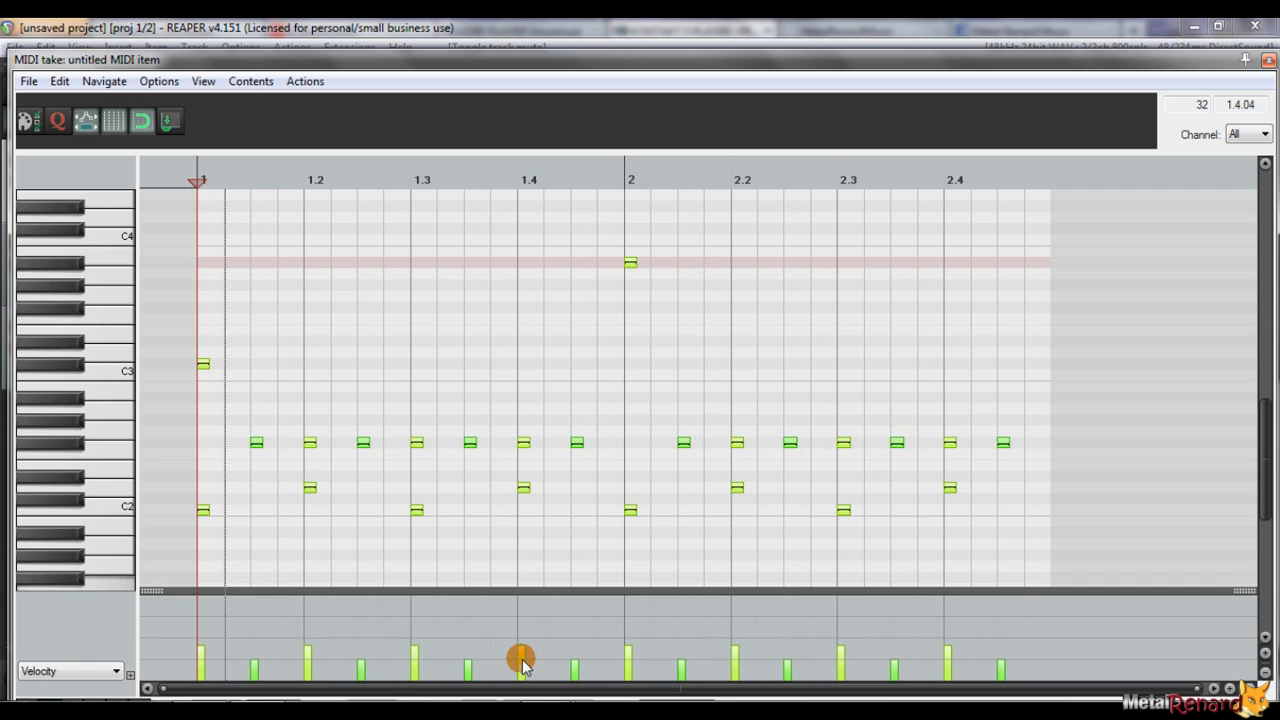
pyautogui.press('space')
pyautogui.moveTo(521, 667); pyautogui.dragTo(519, 620)
pyautogui.press('space')
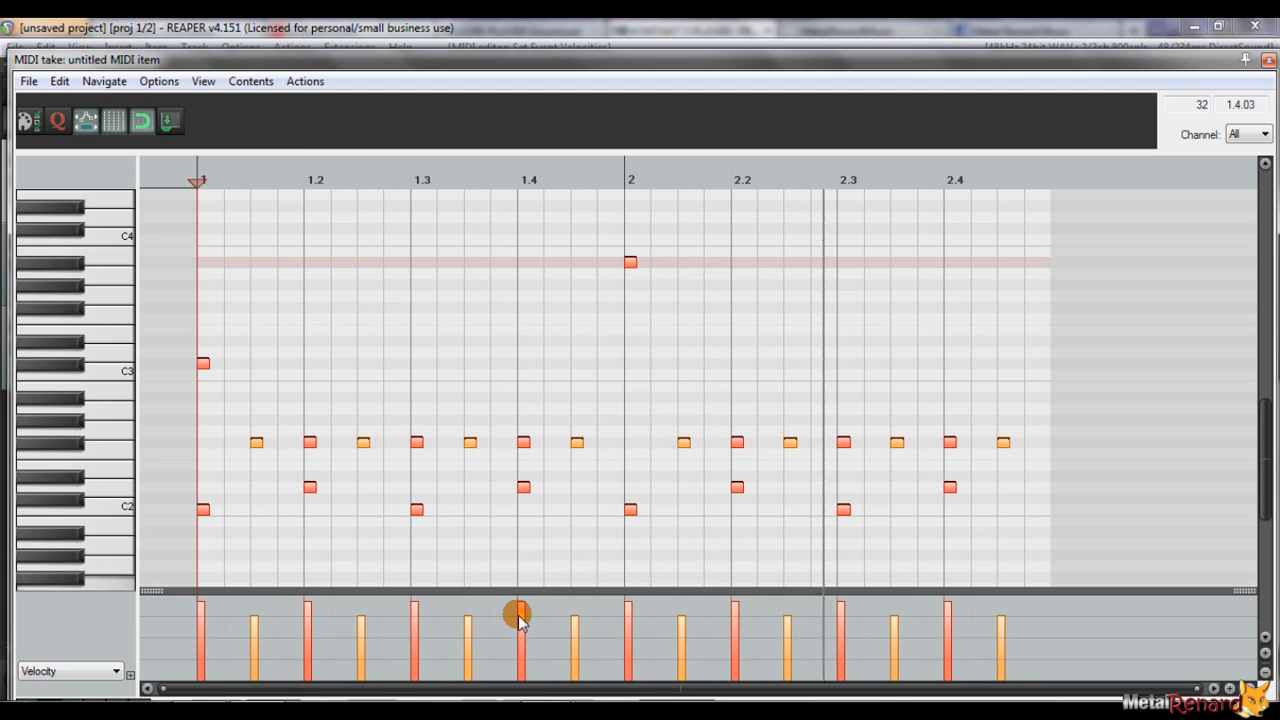
pyautogui.press('Escape')
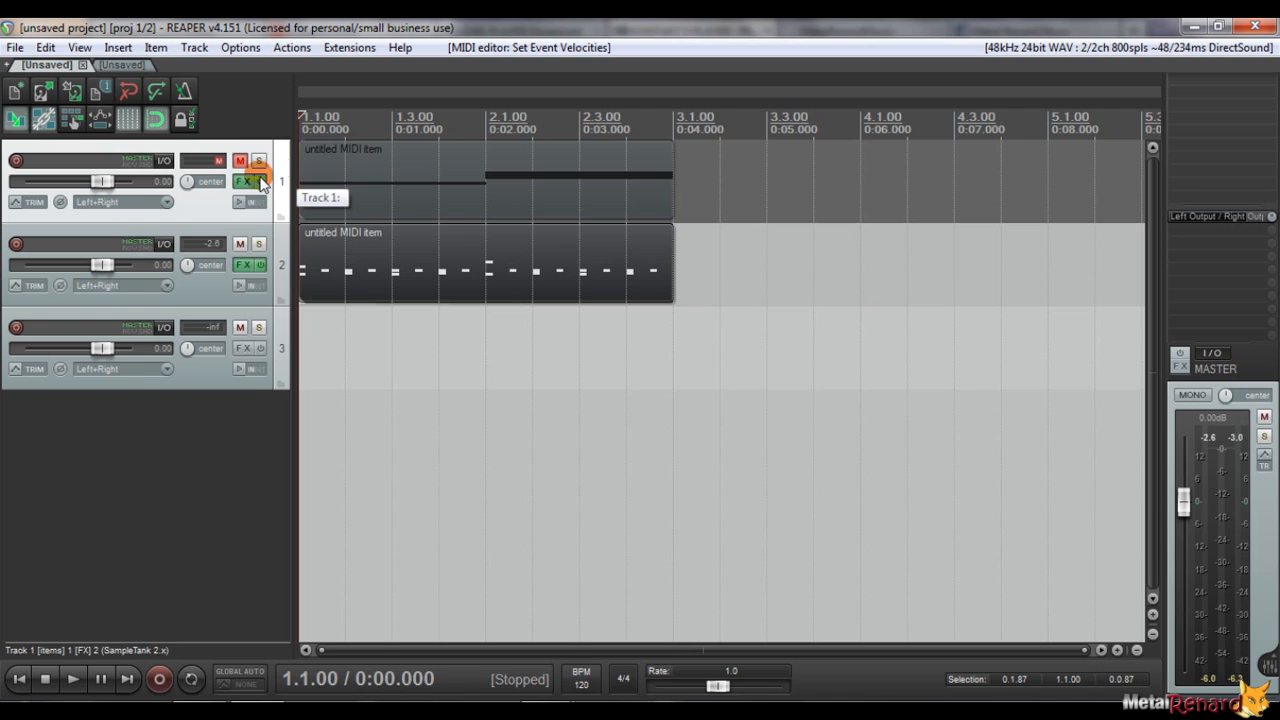
# Open track 1's effects chain, bring up the browser for adding an effect, and look through the full list of plugins.
pyautogui.click(242, 181)
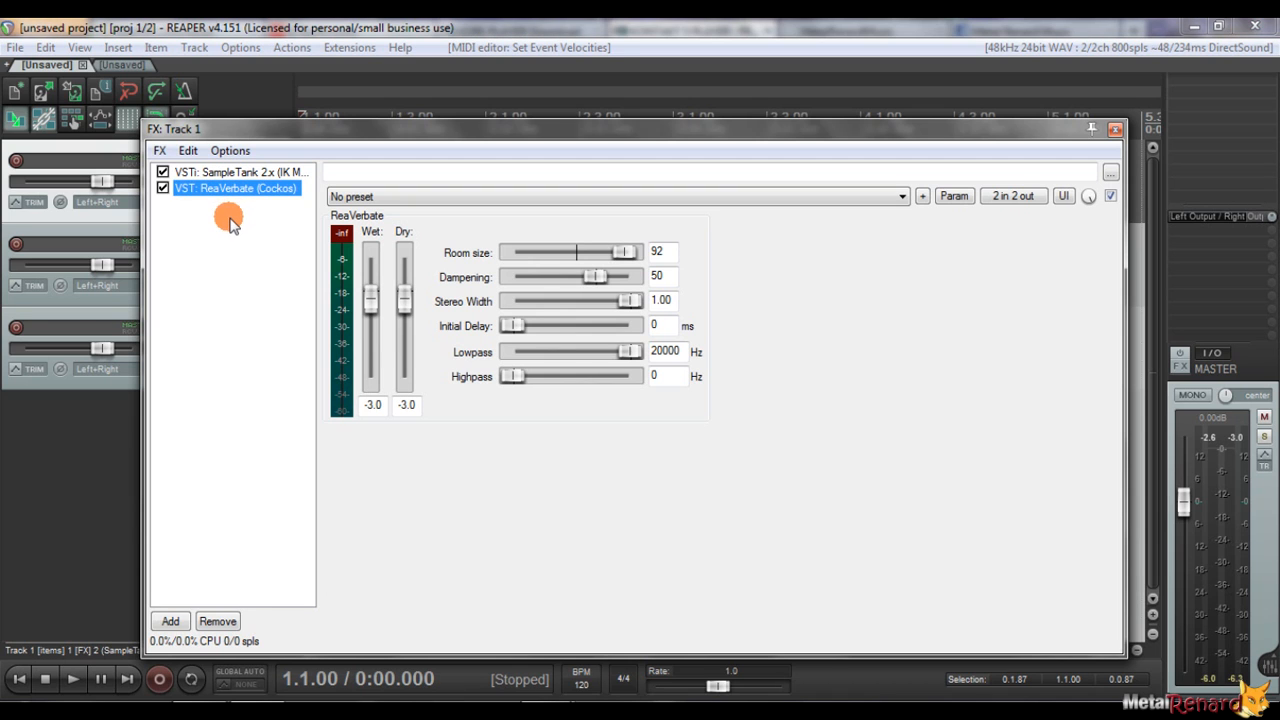
pyautogui.click(230, 223)
pyautogui.doubleClick(230, 223)
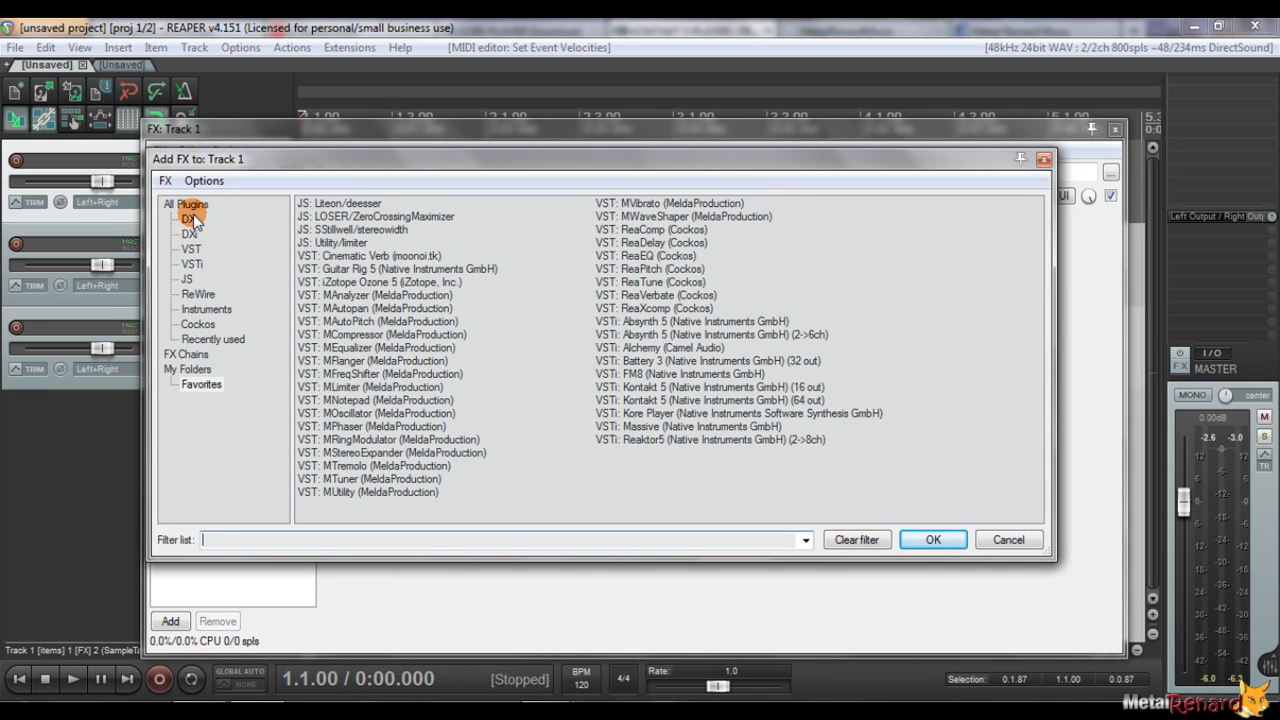
pyautogui.click(192, 205)
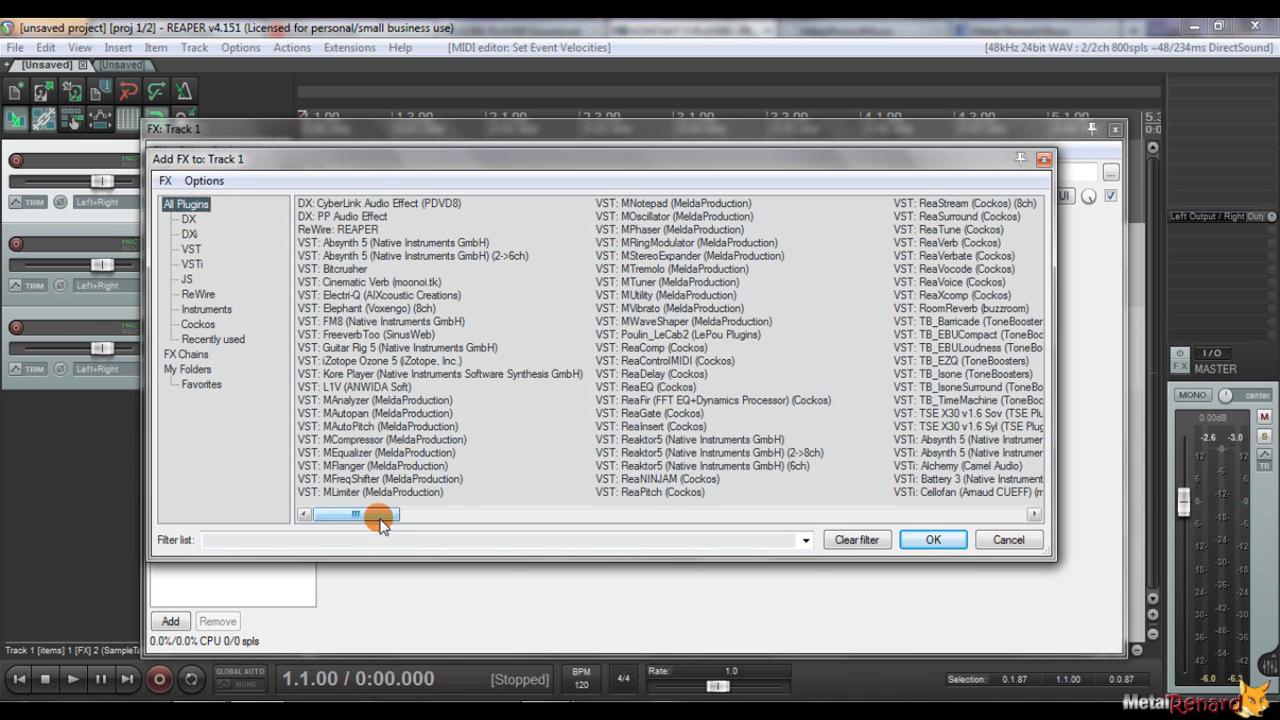
pyautogui.moveTo(366, 514)
pyautogui.mouseDown()
pyautogui.moveTo(551, 509)
pyautogui.moveTo(354, 510)
pyautogui.mouseUp()
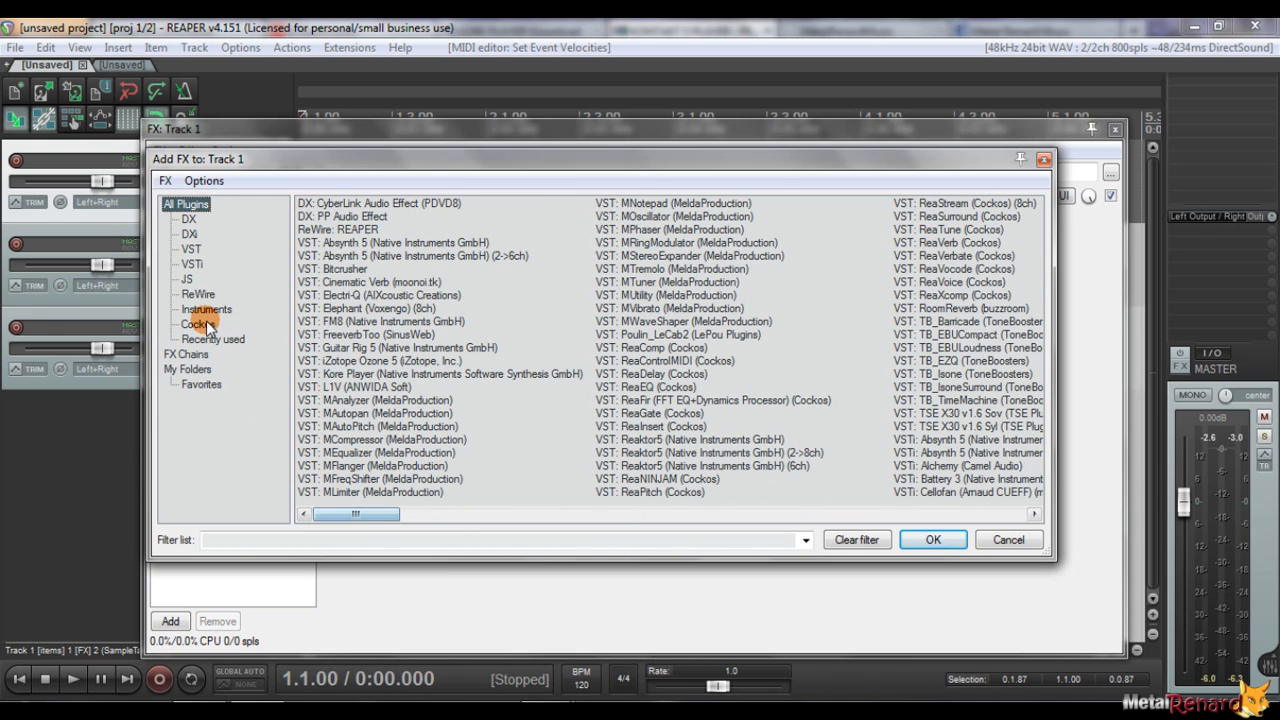
# In the Favorites folder, highlight the Cockos plugins from ReaDelay to ReaVerbate, and add ReaEQ to track 1's effects chain.
pyautogui.click(201, 384)
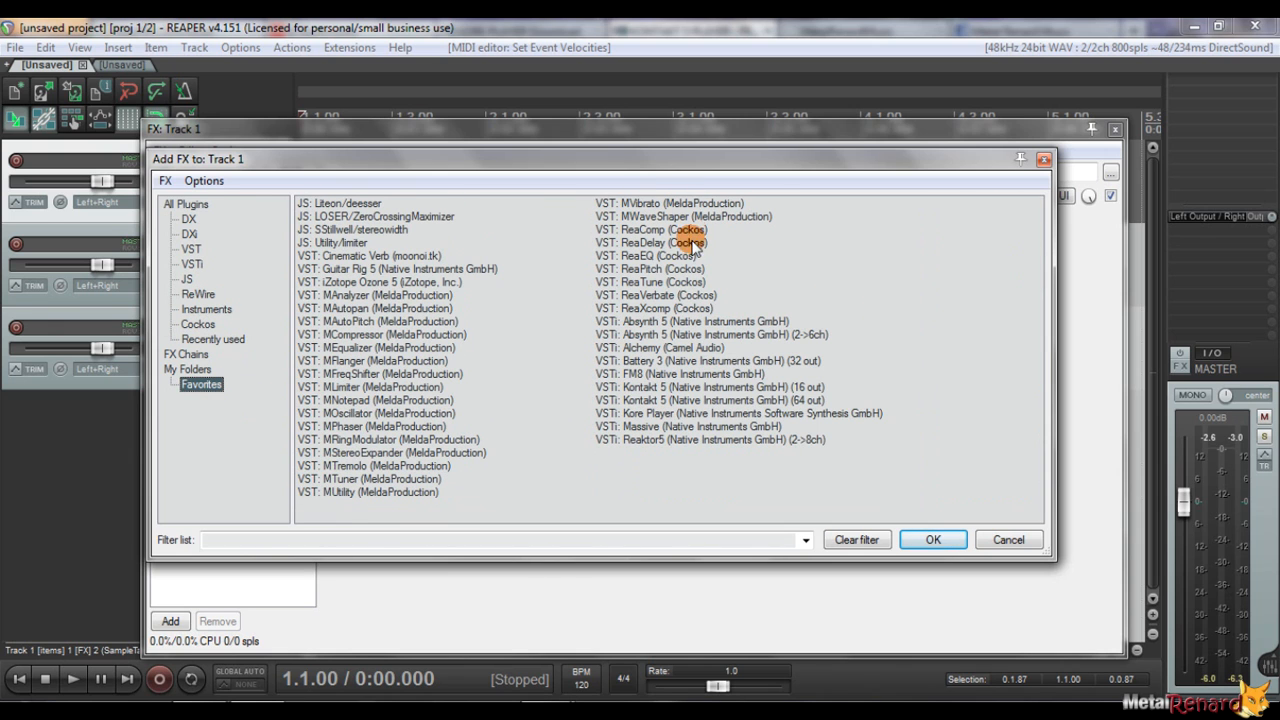
pyautogui.click(666, 258)
pyautogui.keyDown('ctrl'); pyautogui.click(690, 243); pyautogui.keyUp('ctrl')
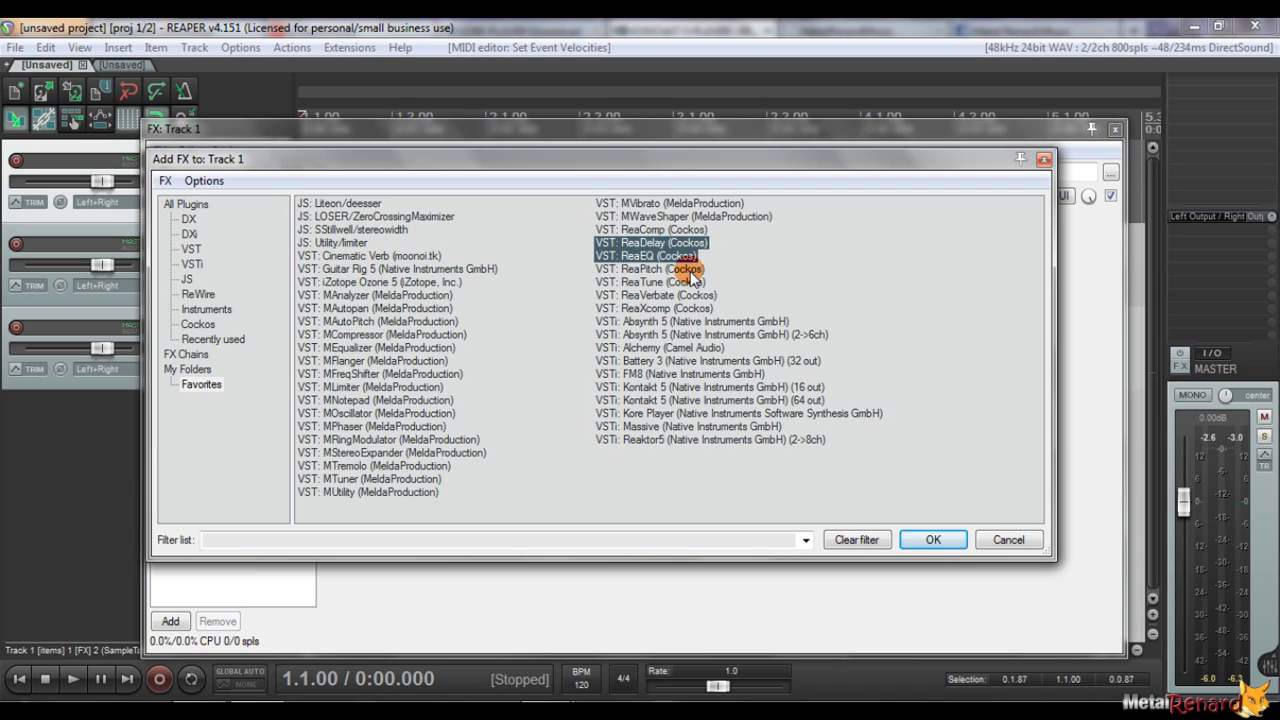
pyautogui.keyDown('ctrl'); pyautogui.click(688, 270); pyautogui.keyUp('ctrl')
pyautogui.keyDown('ctrl'); pyautogui.click(674, 283); pyautogui.keyUp('ctrl')
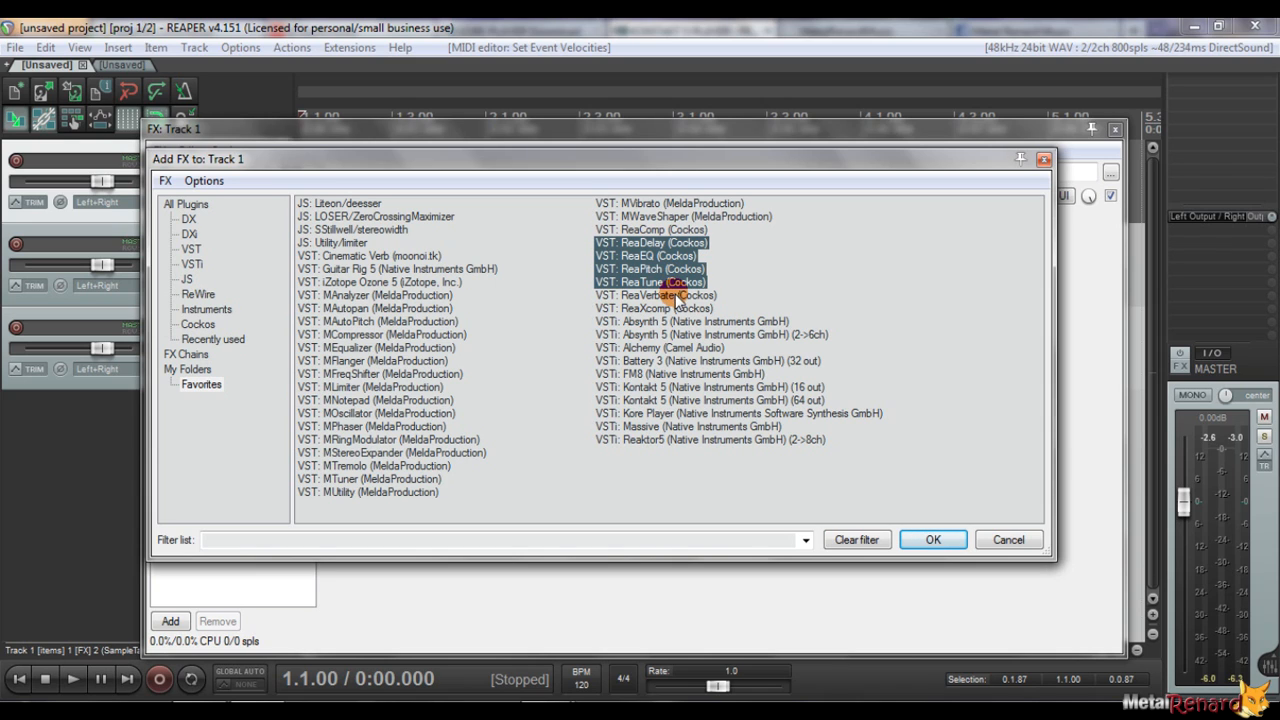
pyautogui.keyDown('ctrl'); pyautogui.click(676, 297); pyautogui.keyUp('ctrl')
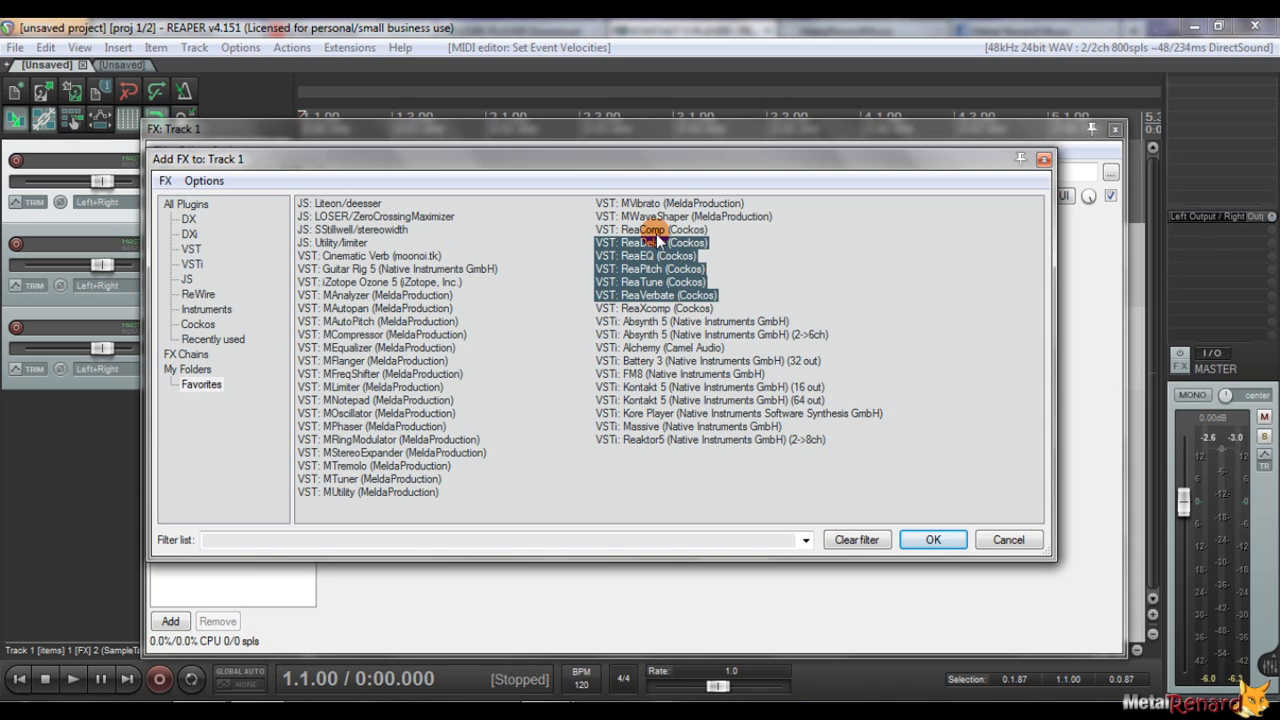
pyautogui.doubleClick(668, 256)
# Move the effects window away from track 1's controls, solo track 1, and play it.
pyautogui.press('space')
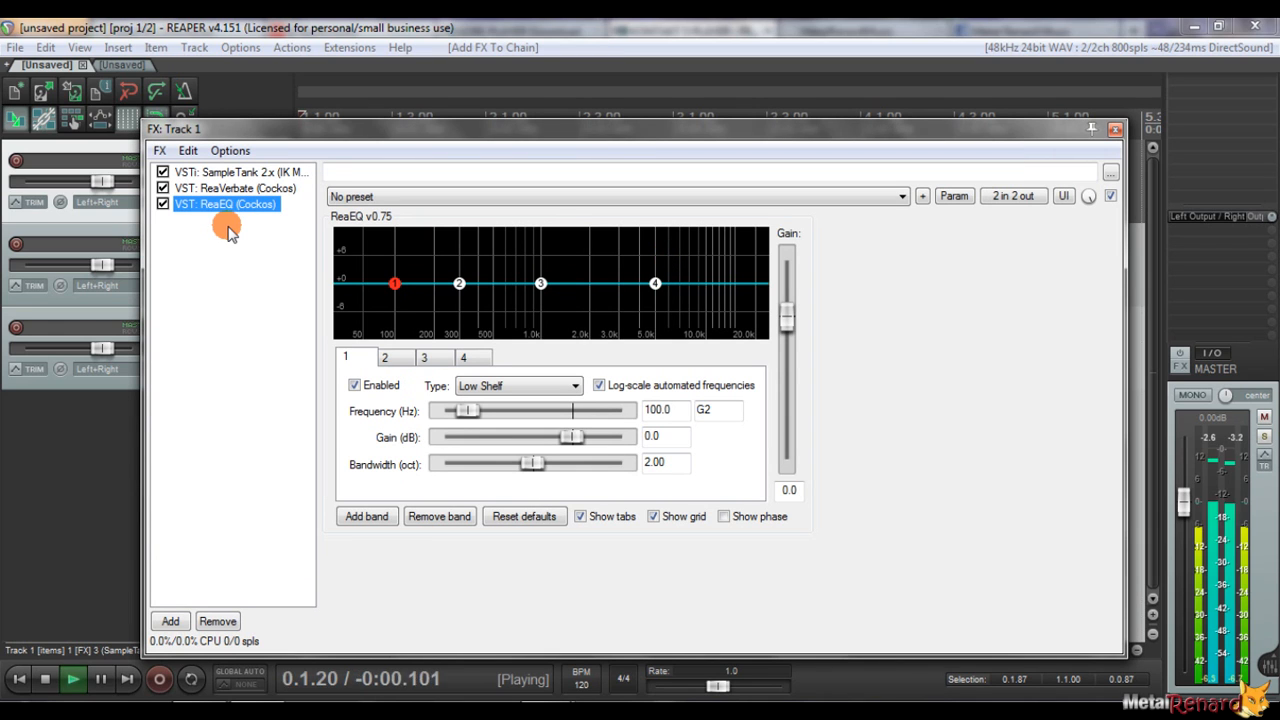
pyautogui.press('space')
pyautogui.moveTo(307, 134); pyautogui.dragTo(335, 202)
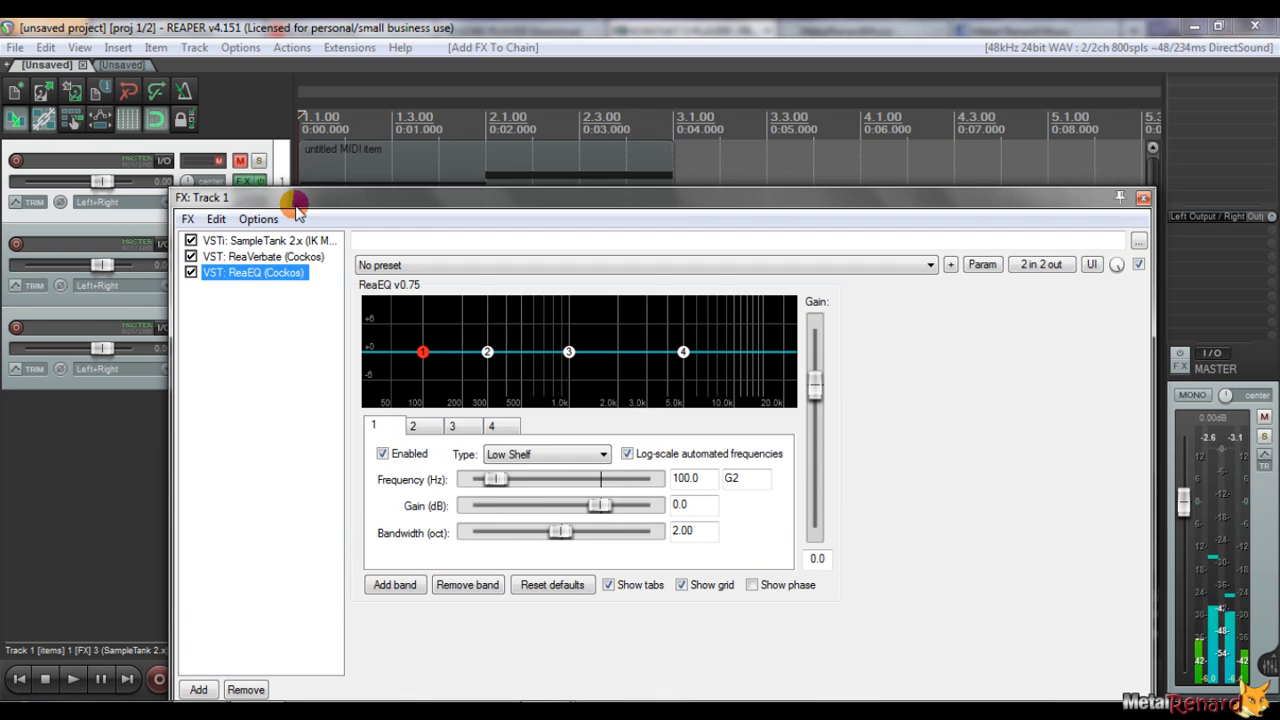
pyautogui.click(258, 161)
pyautogui.press('space')
# Shape ReaEQ with band 2 at about 1628 Hz, +7.2 dB, band 1 at 81 Hz, -inf, and band 3 at 851 Hz, -6.2 dB.
pyautogui.moveTo(487, 352); pyautogui.dragTo(607, 347)
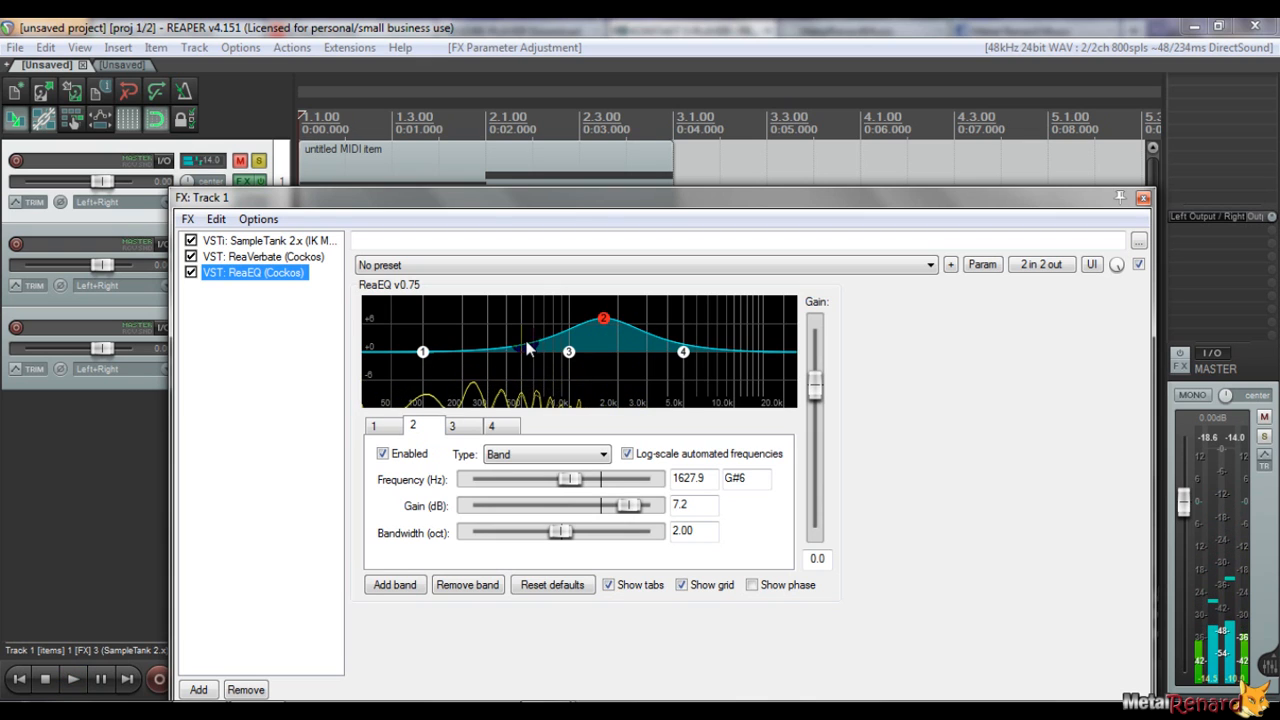
pyautogui.click(422, 354)
pyautogui.moveTo(422, 354); pyautogui.dragTo(416, 465)
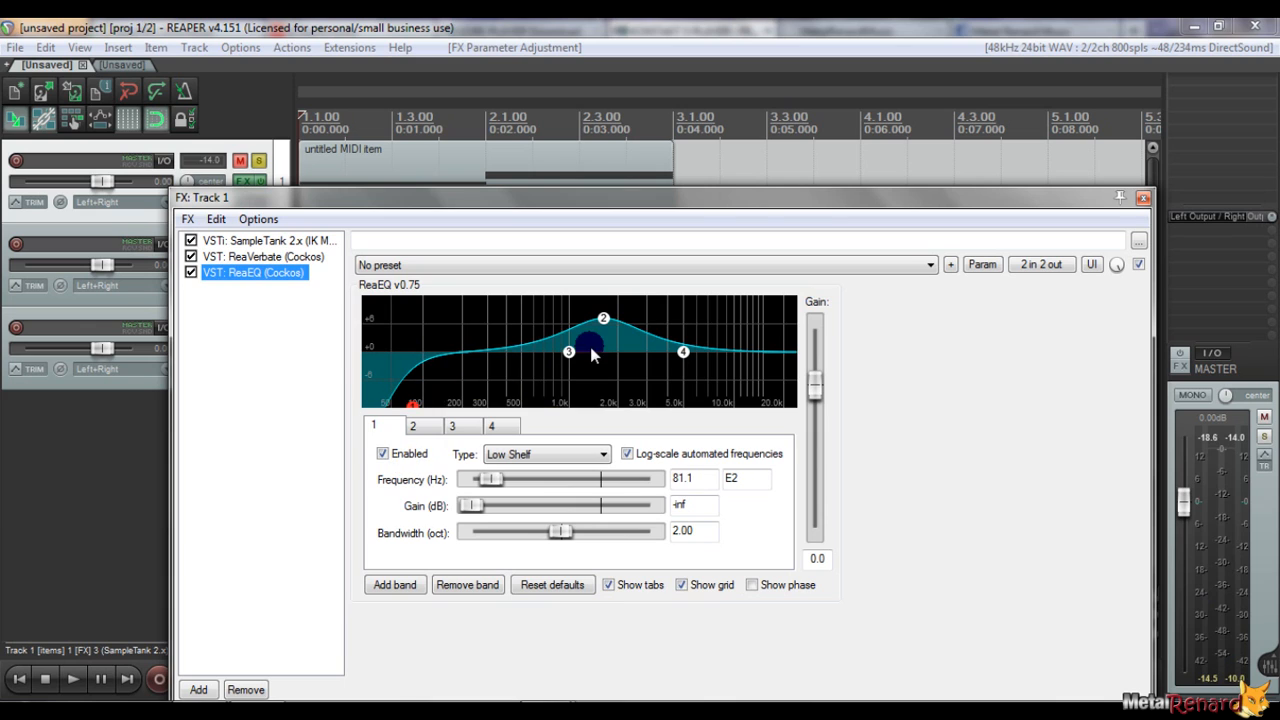
pyautogui.moveTo(579, 352); pyautogui.dragTo(563, 385)
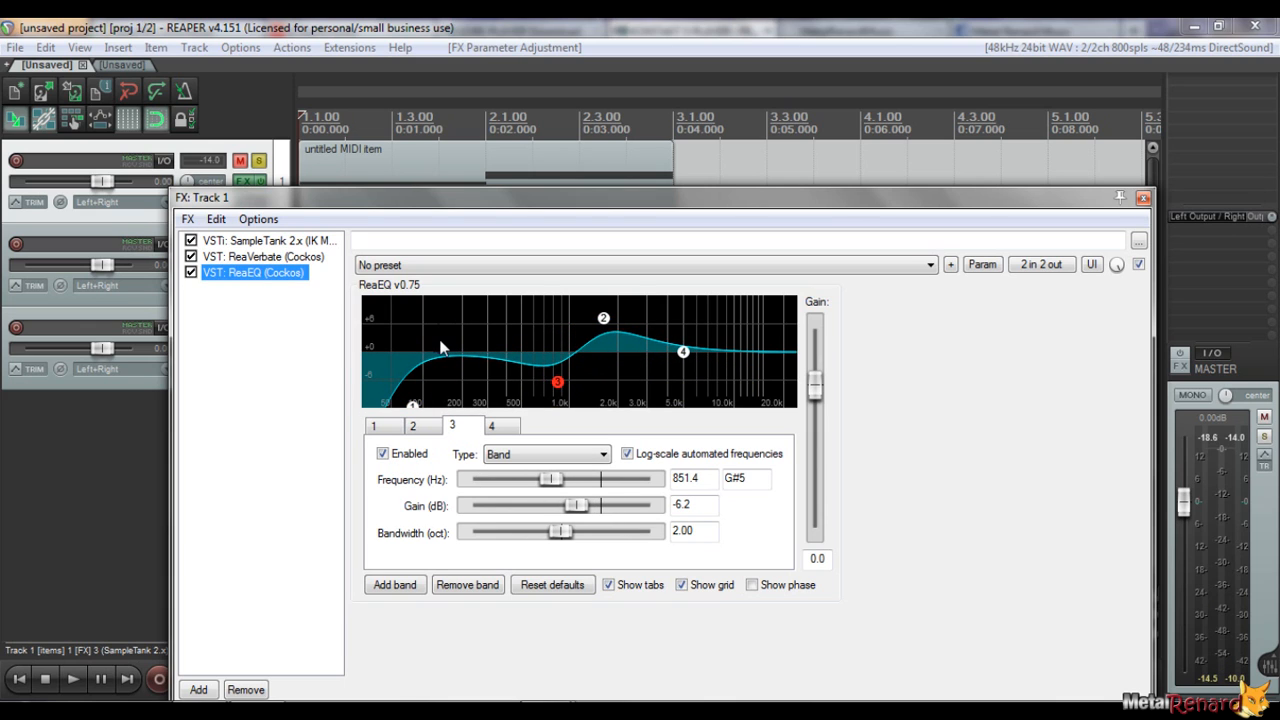